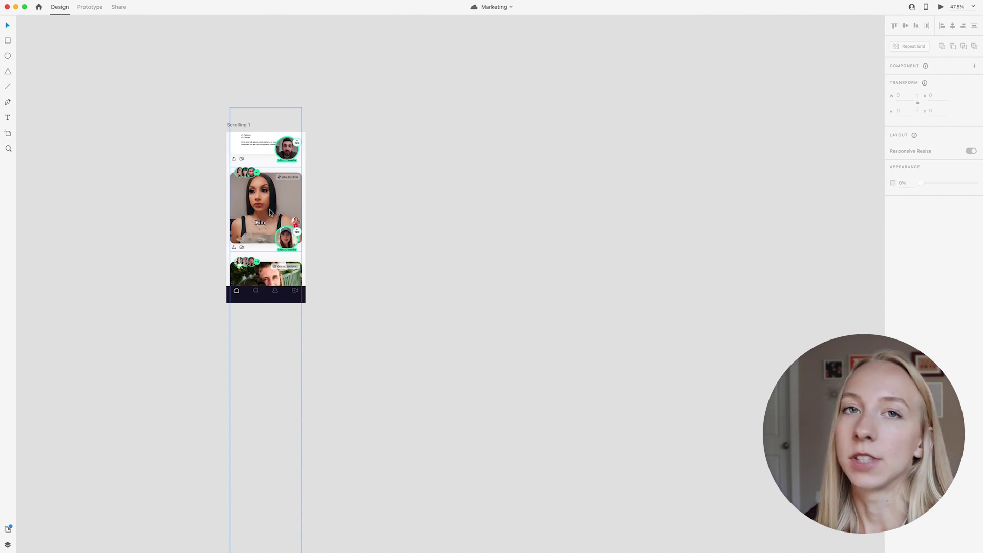
- Move the feed card group out of Scrolling 1 and look over the whole card strip
left_click_drag(268, 209, 461, 124)
scroll(522, 140, "up", 5)
left_click(529, 165)
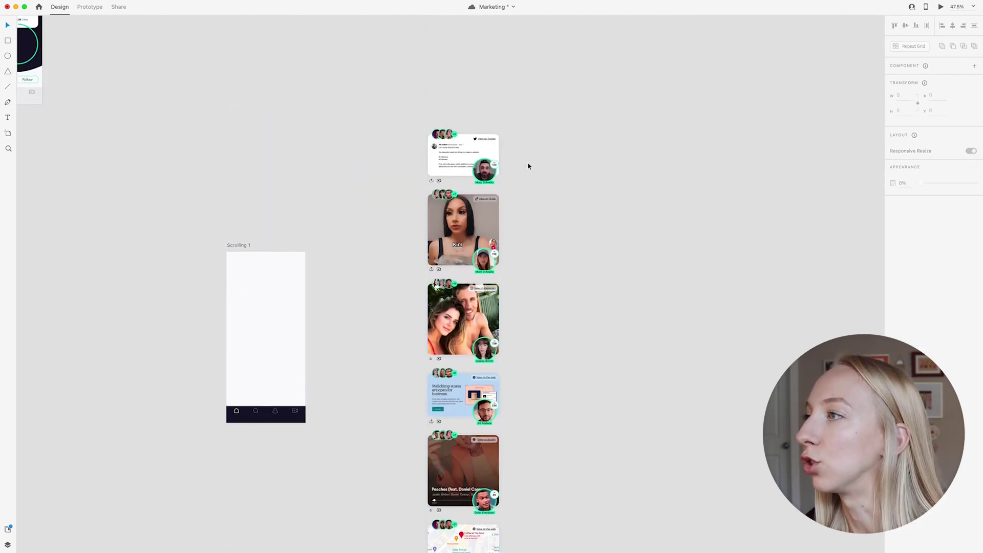
scroll(528, 165, "down", 7)
scroll(528, 166, "down", 15)
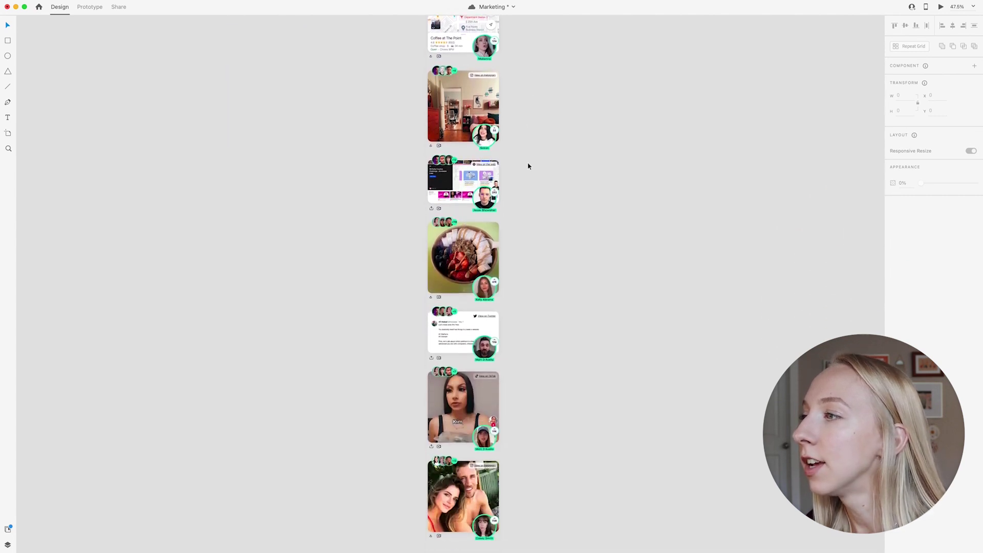
scroll(528, 166, "up", 20)
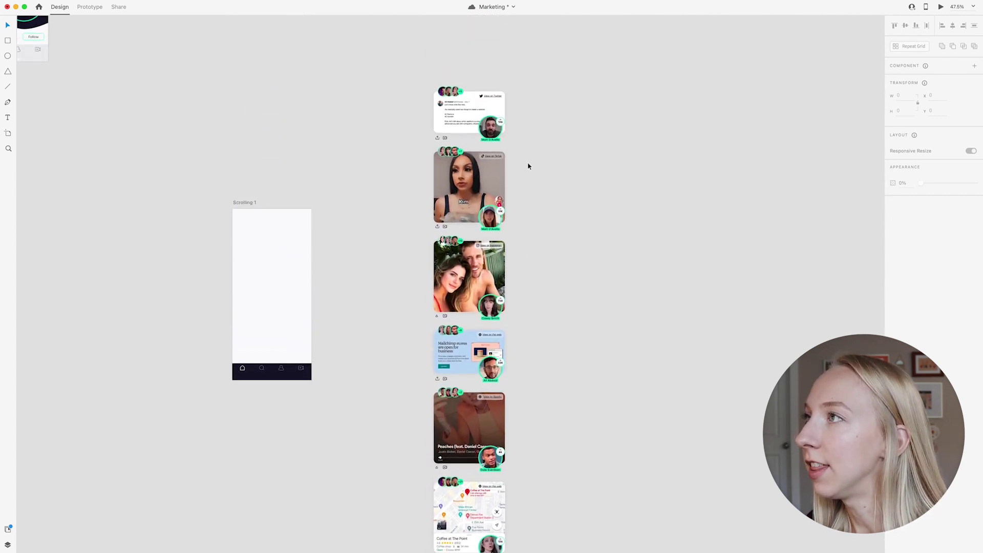
scroll(528, 166, "down", 20)
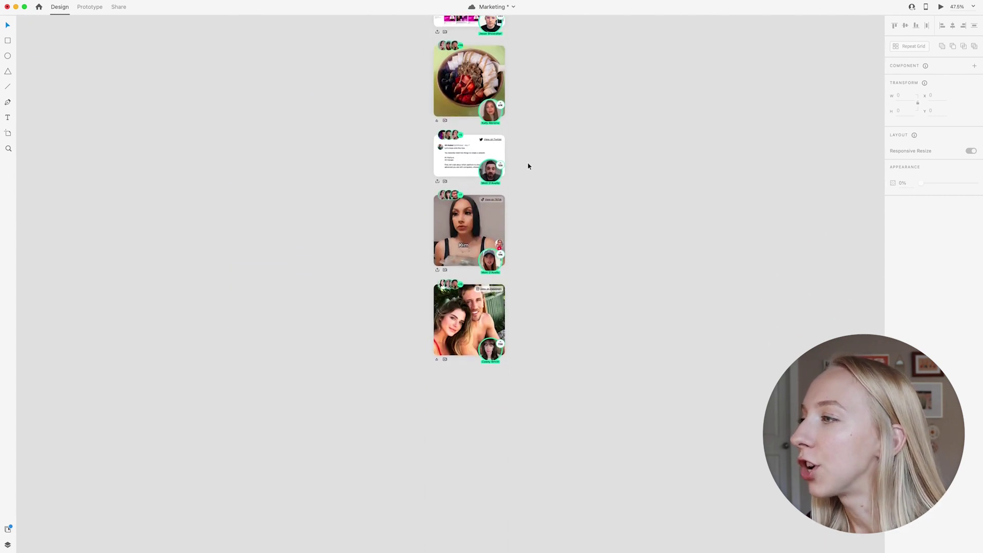
scroll(521, 249, "up", 2)
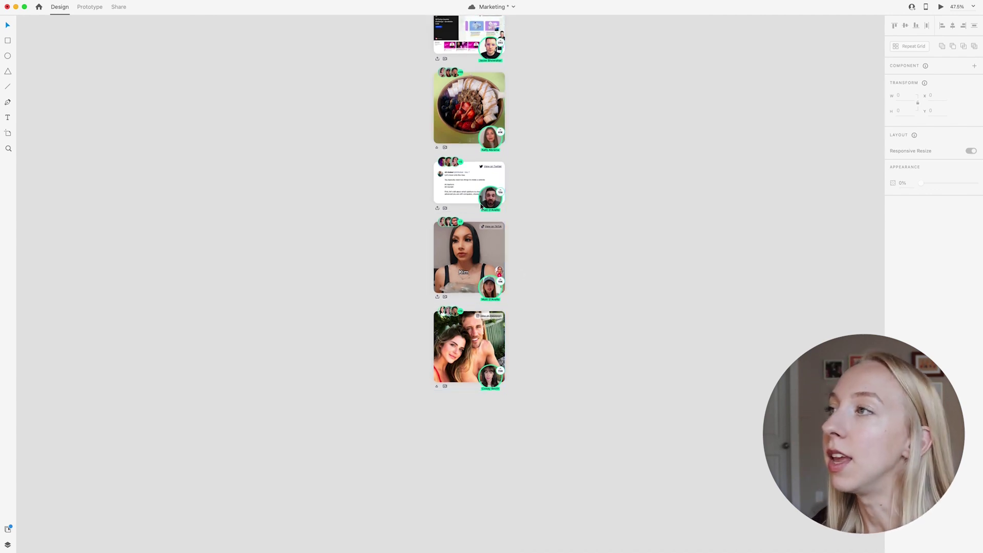
scroll(502, 307, "up", 15)
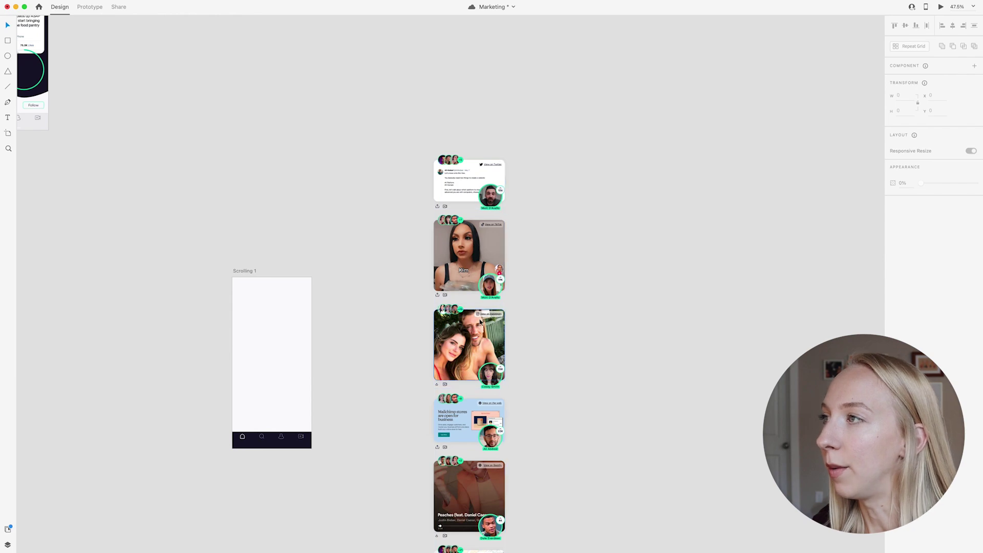
scroll(480, 321, "up", 5)
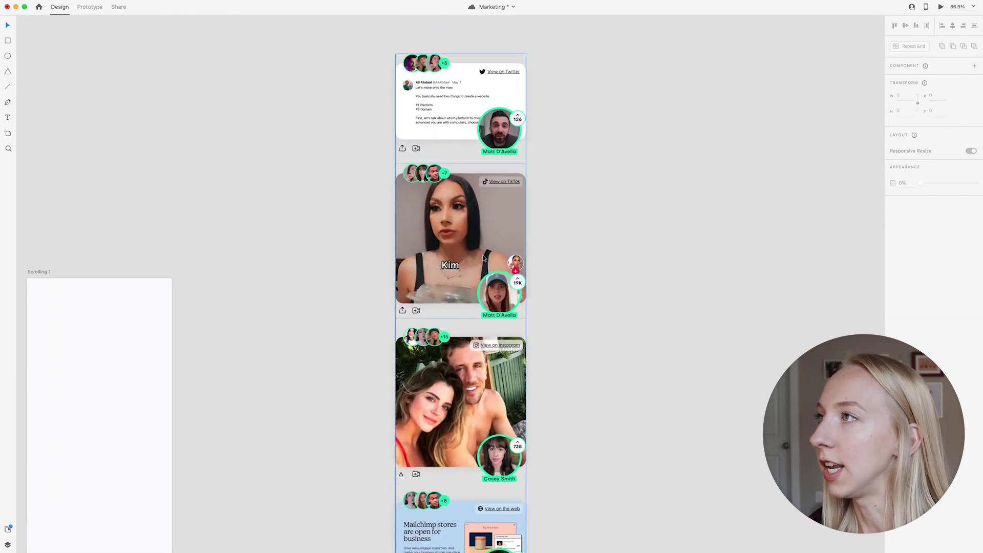
scroll(484, 259, "down", 5)
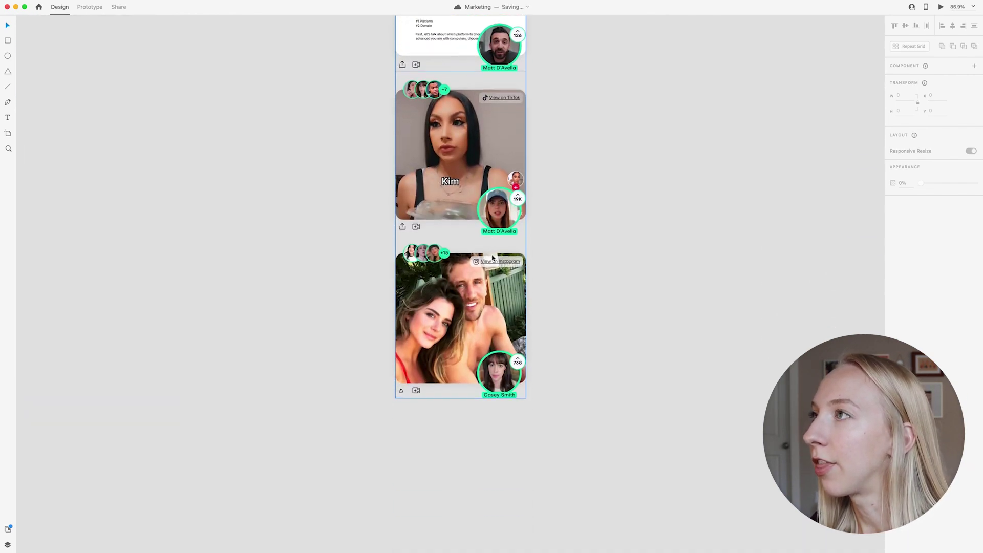
scroll(492, 257, "up", 4)
scroll(470, 419, "down", 10)
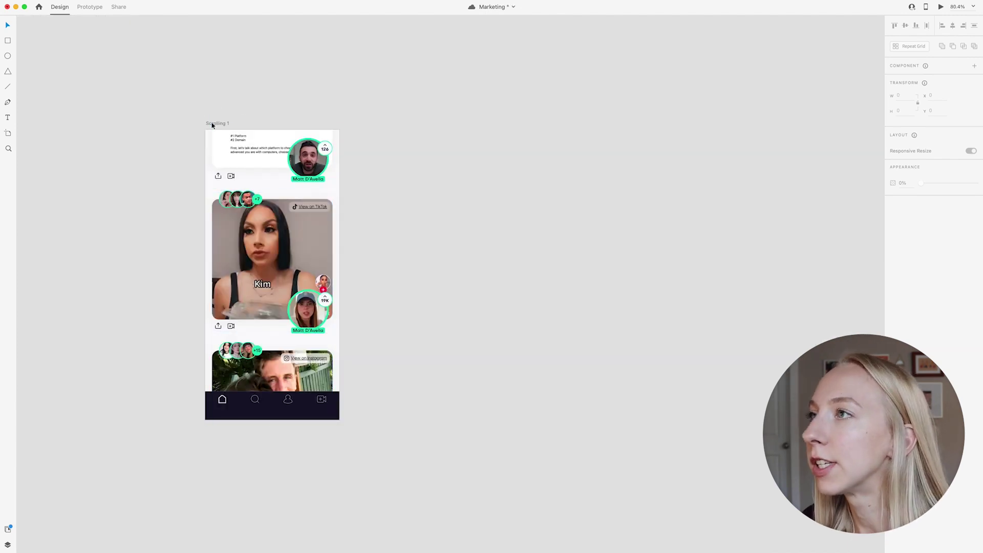
- Copy Scrolling 1 as Scrolling 1 – 1 and shift its feed upward
left_click_drag(211, 124, 352, 126)
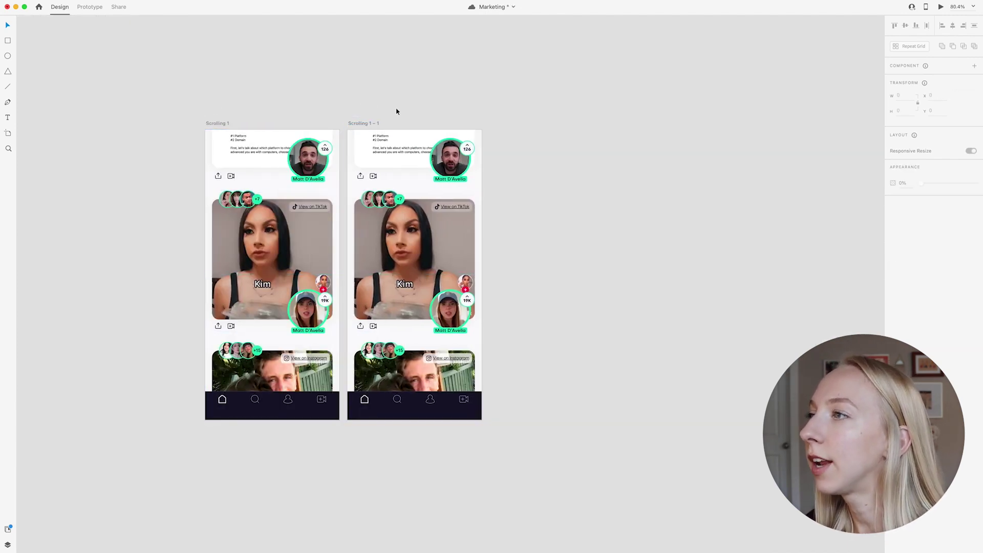
left_click_drag(408, 283, 408, 211)
scroll(408, 212, "down", 10)
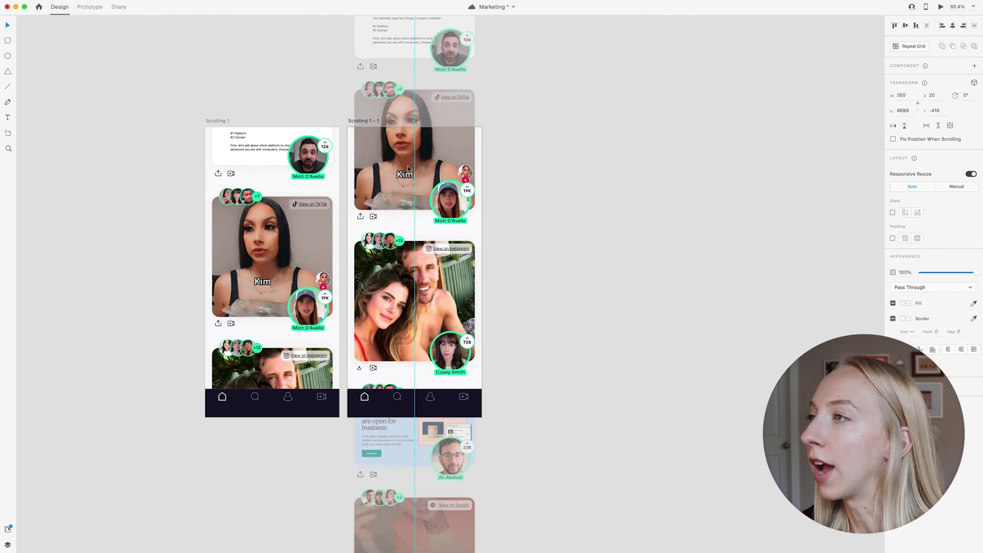
scroll(408, 242, "down", 5)
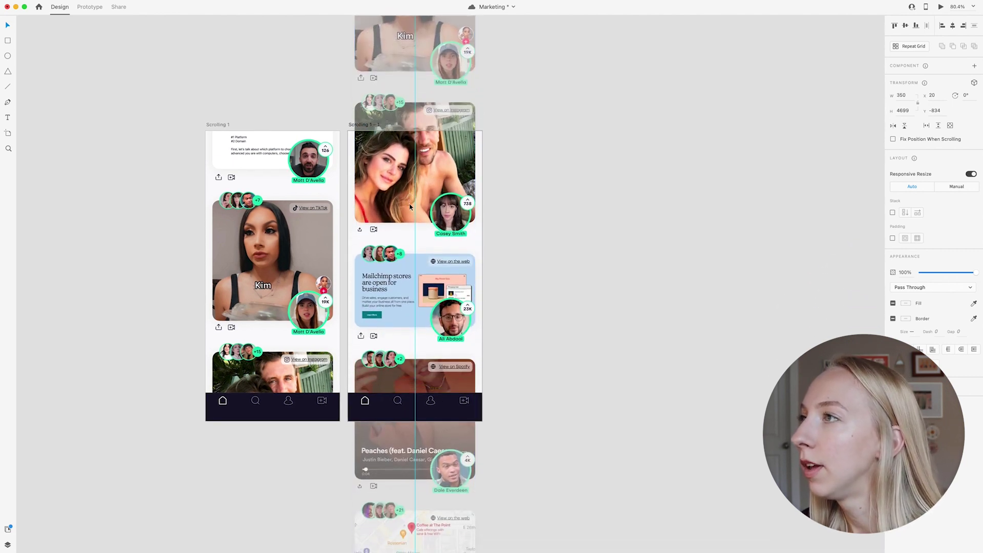
left_click_drag(410, 203, 421, 158)
left_click(624, 288)
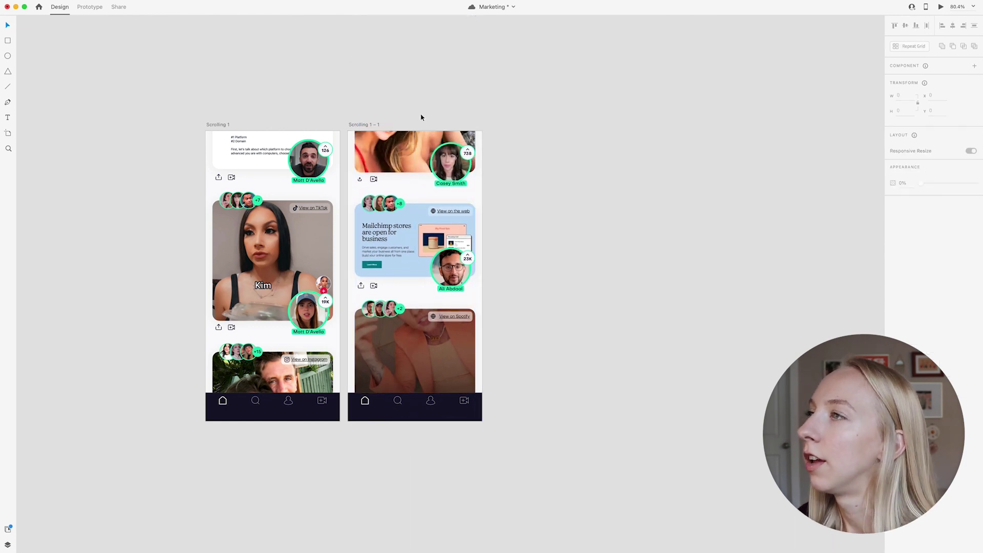
- Duplicate it as Scrolling 1 – 2 and slide that feed up to the map card
left_click(372, 129)
key("super+d")
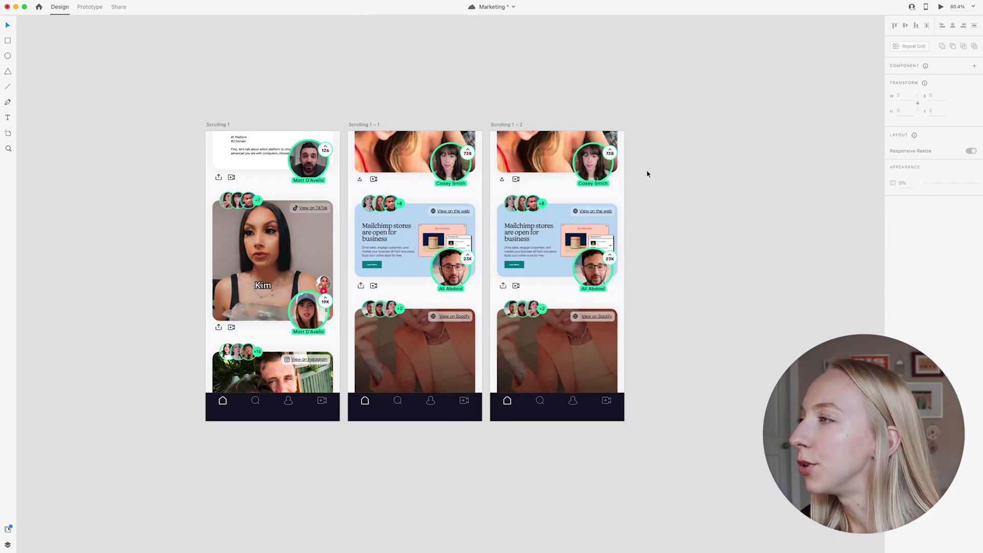
left_click_drag(583, 227, 580, 172)
scroll(735, 263, "right", 5)
- Duplicate Scrolling 1 – 2 as Scrolling 1 – 3 and adjust its feed
left_click(343, 124)
key("super+d")
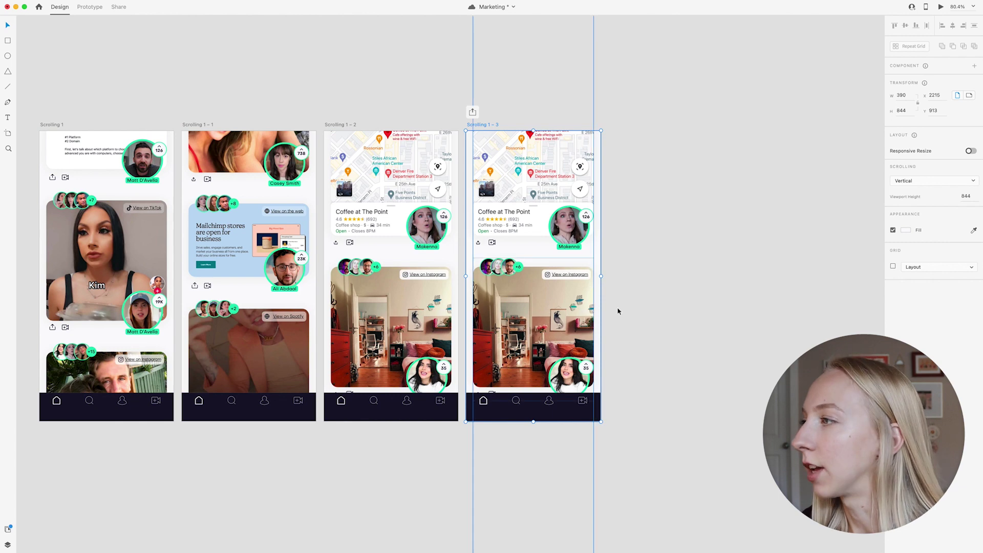
left_click(565, 314)
scroll(558, 333, "down", 5)
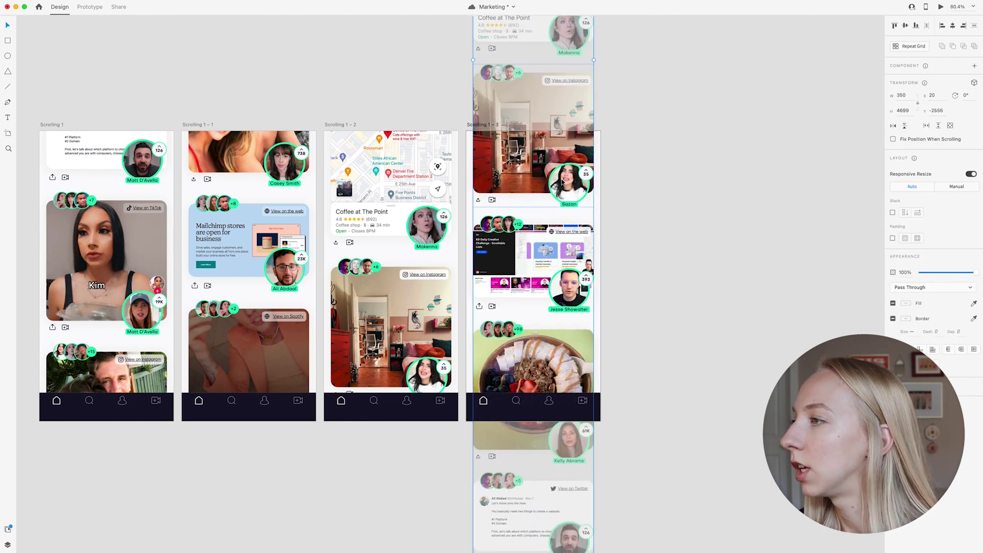
scroll(553, 308, "down", 8)
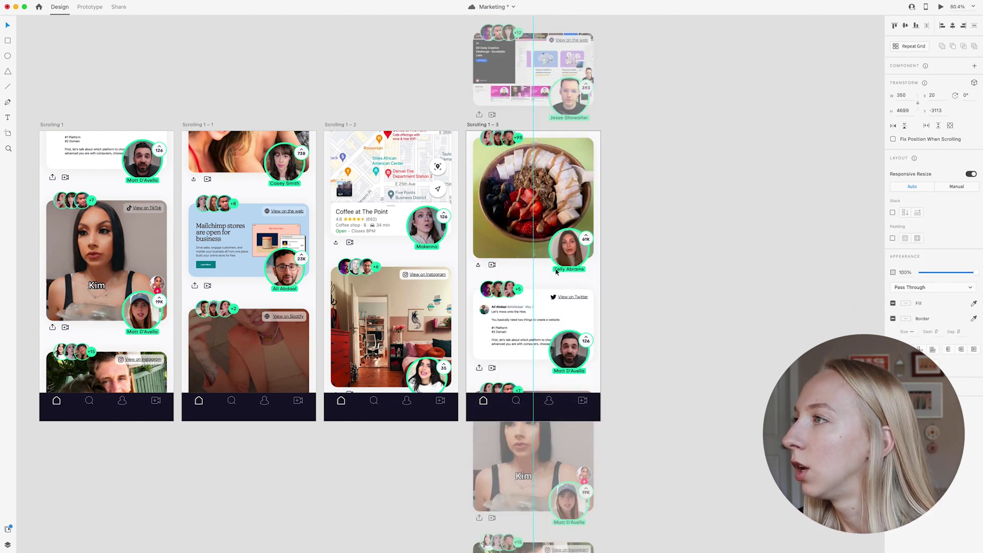
left_click(625, 269)
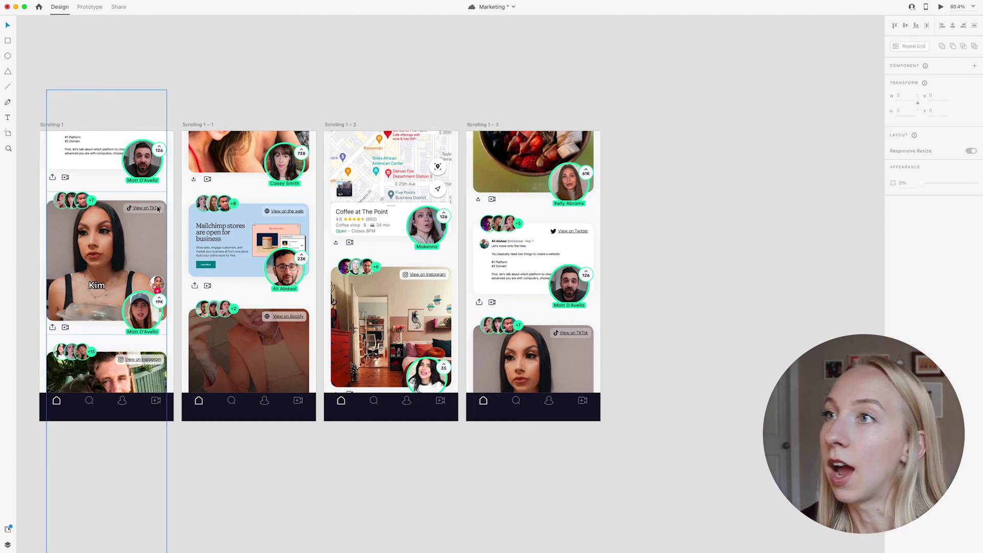
- Check the Scrolling 1 feed's spacing to the artboard edges, then select the Scrolling 1 – 3 feed
left_click(108, 166)
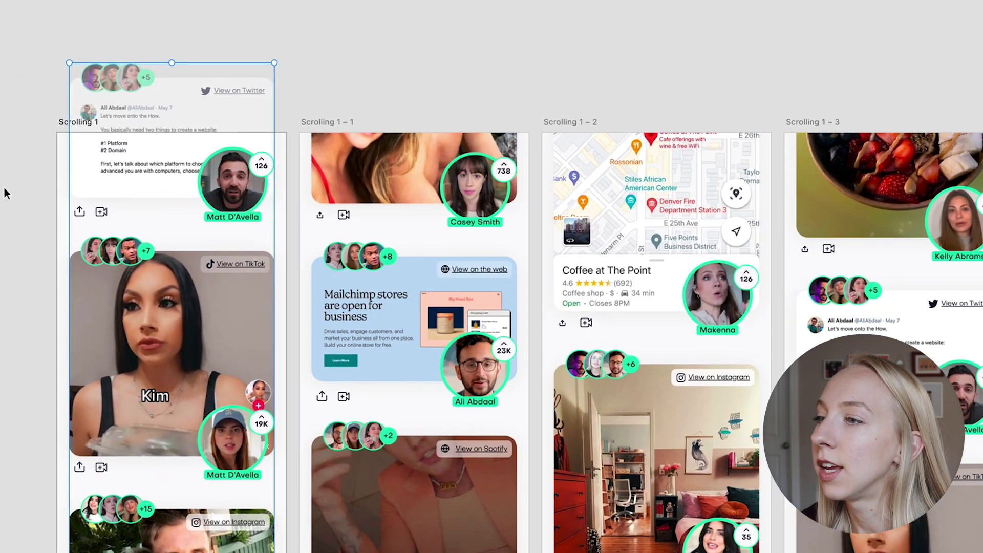
key("alt")
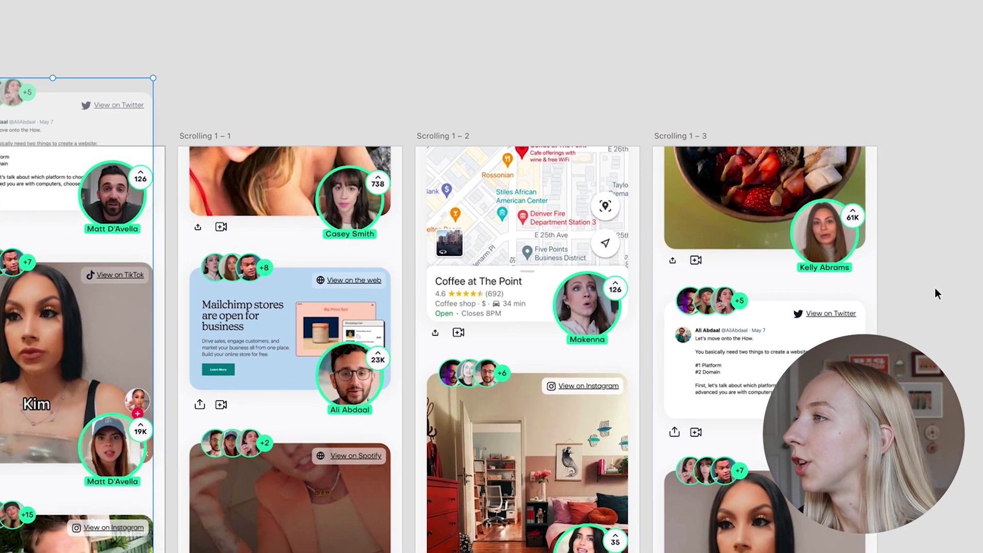
left_click(752, 269)
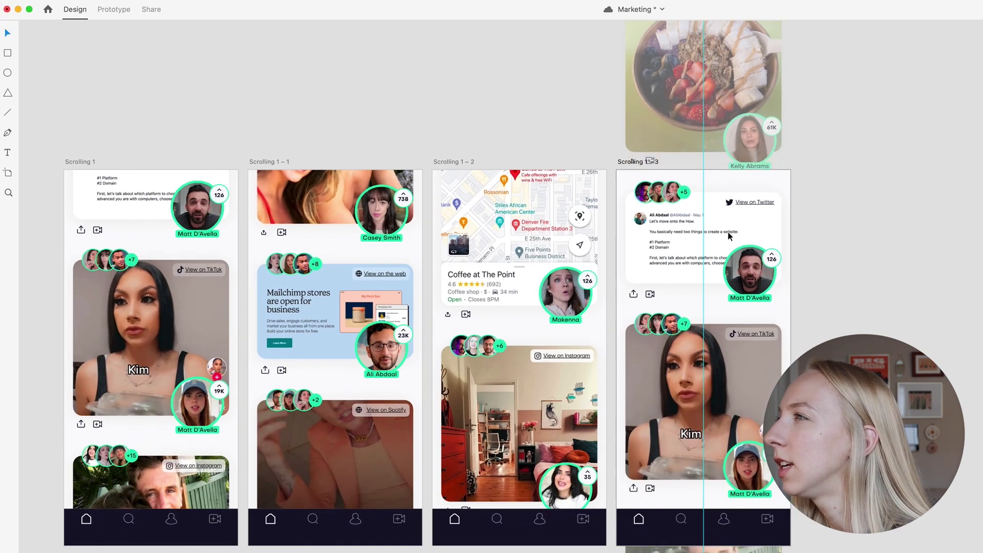
scroll(725, 178, "up", 5)
scroll(640, 251, "down", 1)
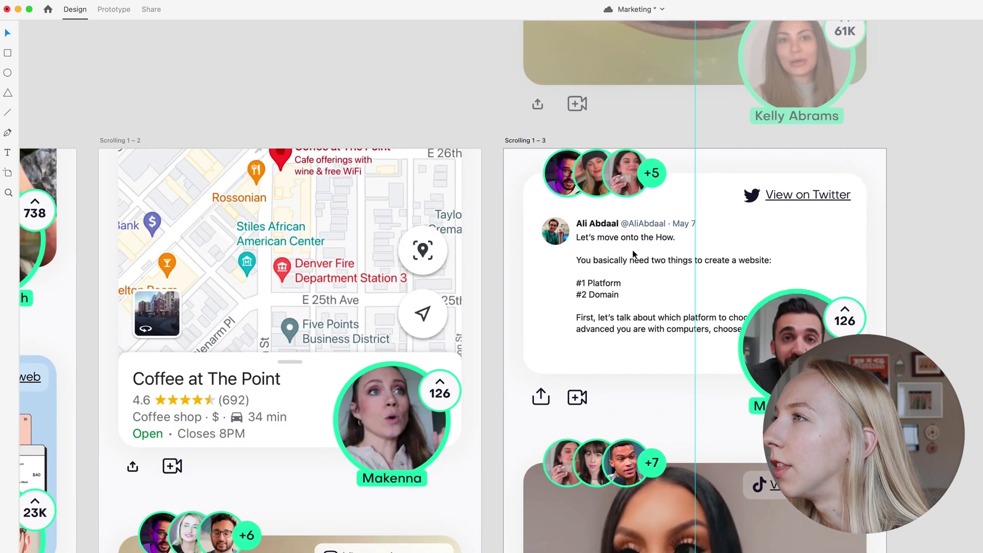
scroll(697, 255, "down", 2)
scroll(697, 255, "down", 2)
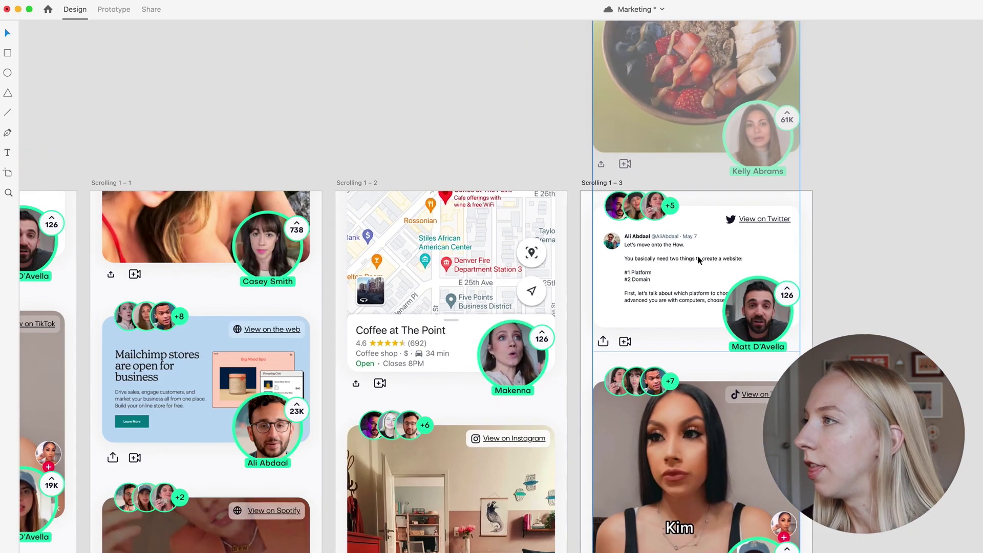
scroll(733, 265, "down", 1)
scroll(814, 275, "right", 3)
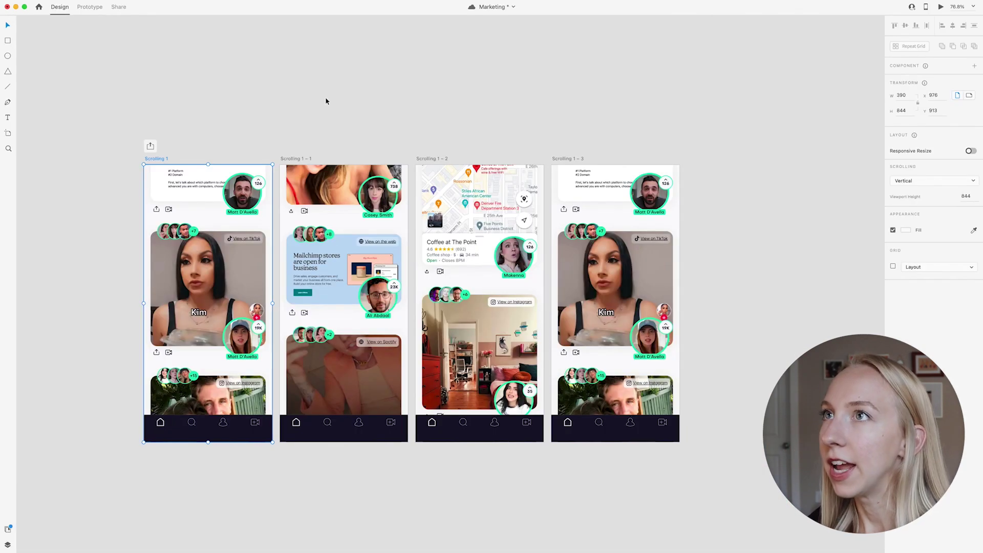
- In Prototype mode, link Scrolling 1 to 1 – 1 with timed Auto-Animate and 1 – 2 to 1 – 3
left_click(89, 8)
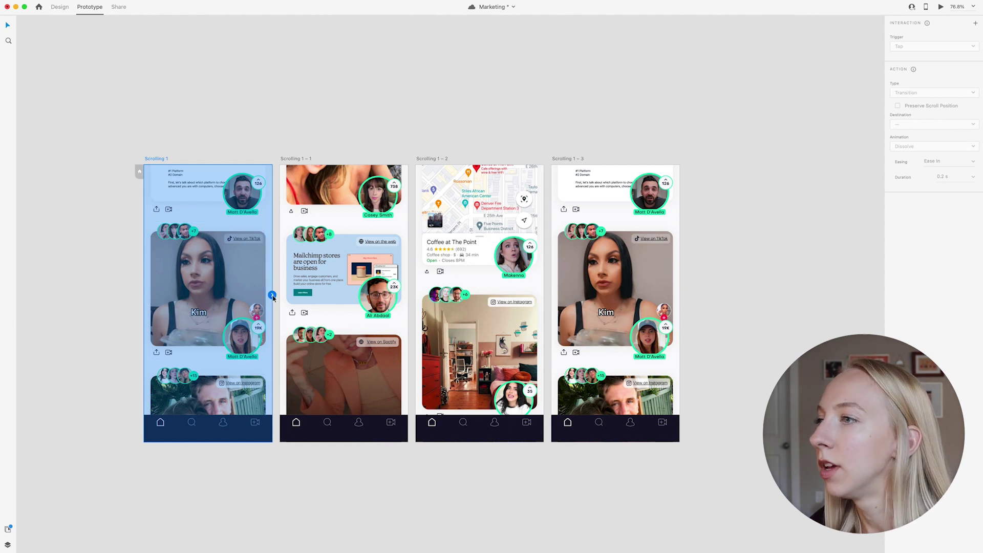
left_click_drag(272, 296, 343, 286)
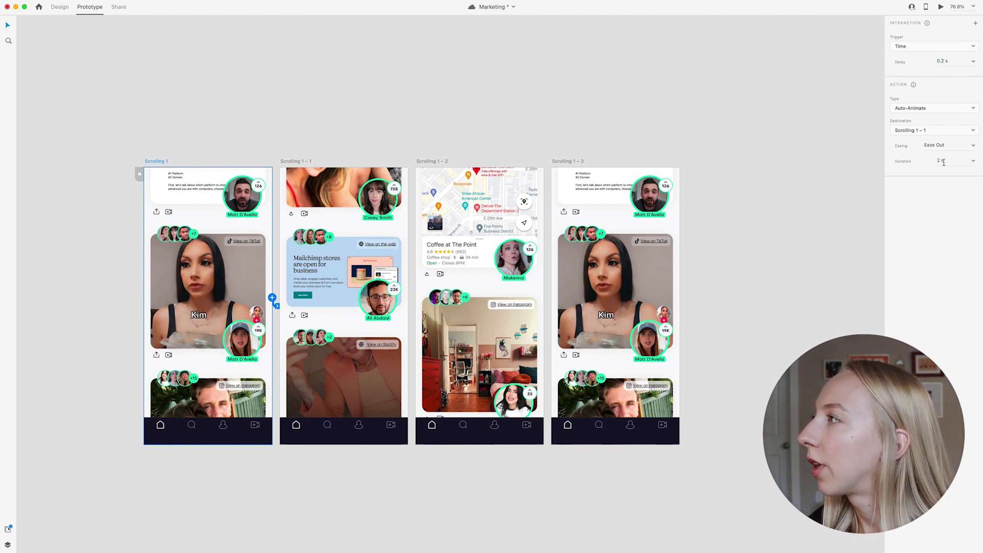
left_click(300, 163)
left_click(510, 275)
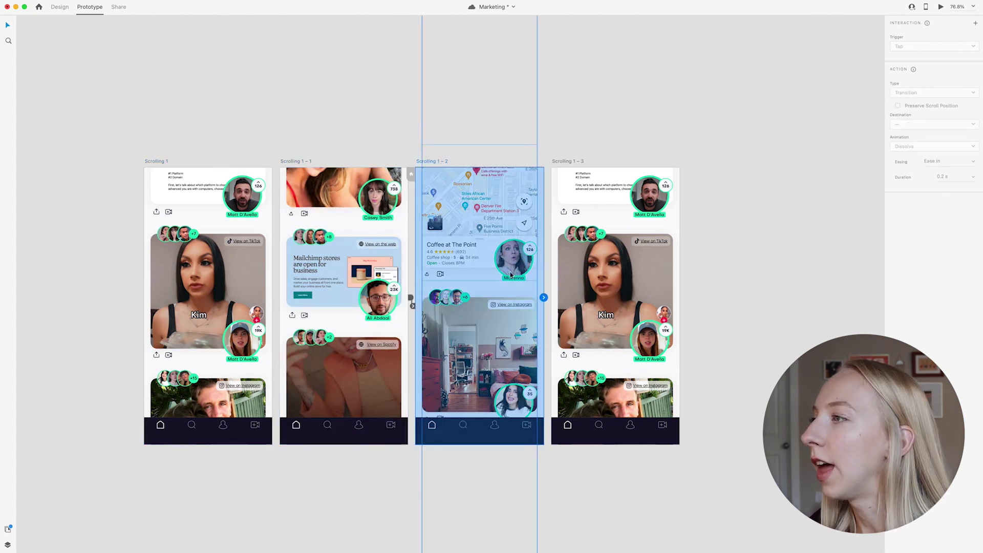
left_click_drag(543, 297, 660, 297)
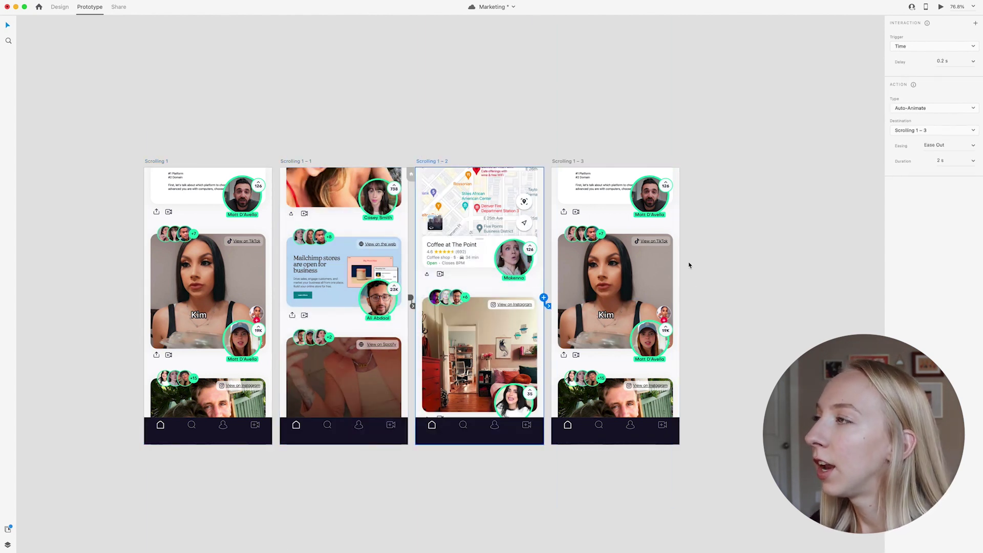
- Link Scrolling 1 – 3 back to Scrolling 1 as a Transition with no animation
left_click(570, 164)
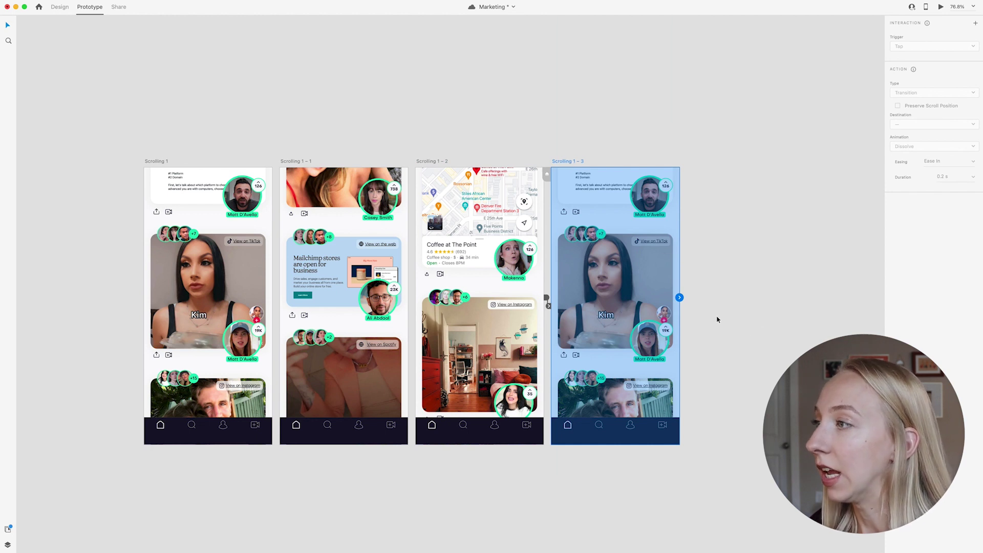
left_click_drag(553, 354, 226, 307)
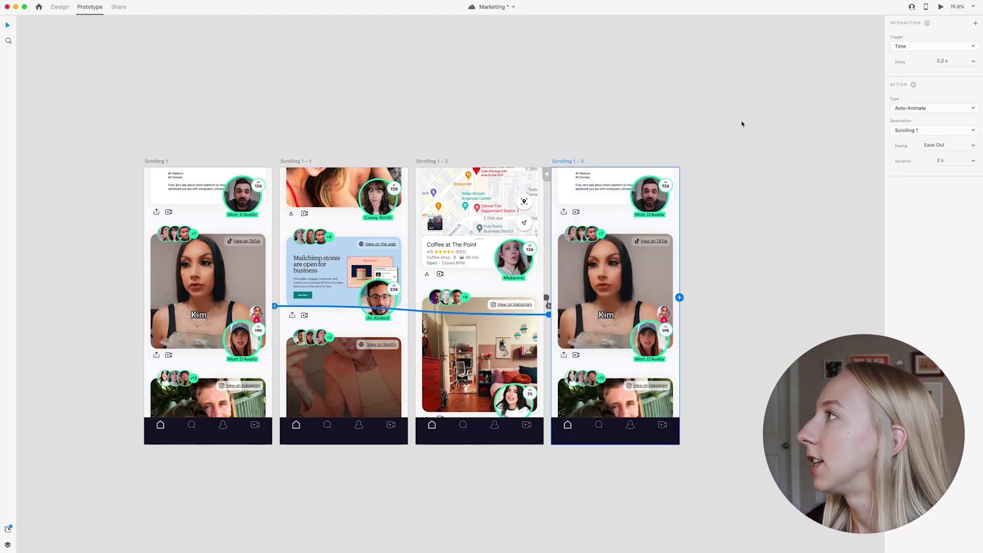
left_click(914, 108)
left_click(913, 101)
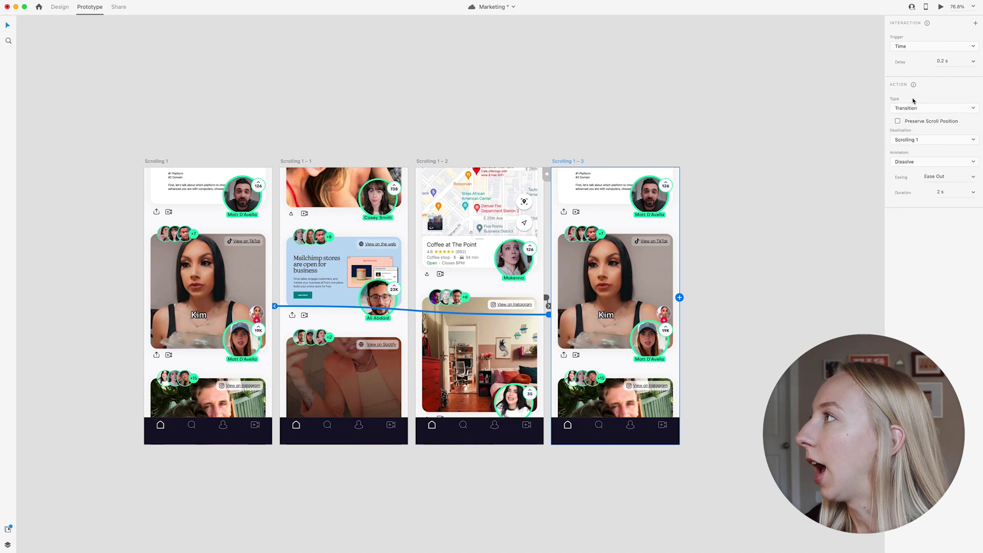
left_click(912, 163)
left_click(911, 156)
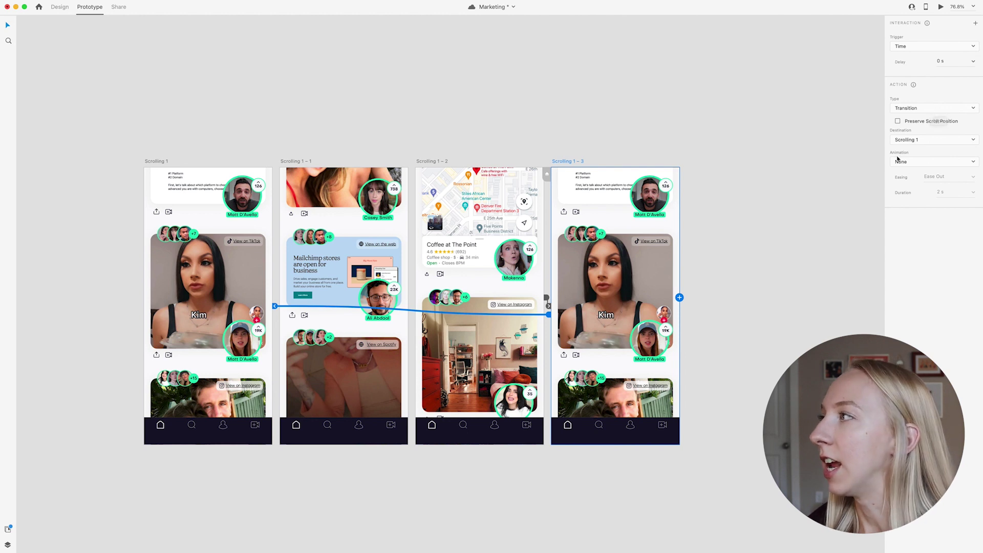
left_click(153, 163)
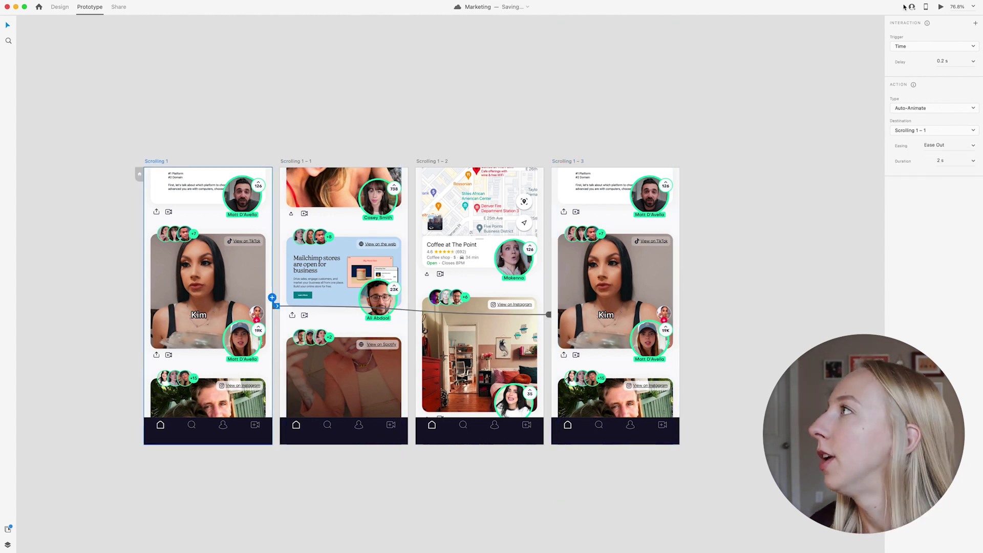
- Play the Marketing prototype in Desktop Preview, close it, and run it again
left_click(942, 7)
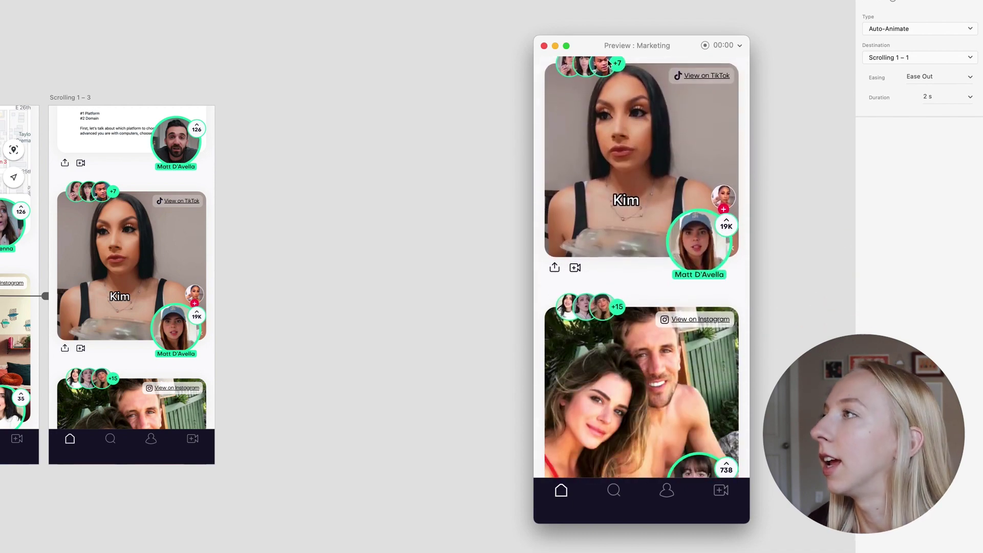
left_click(543, 46)
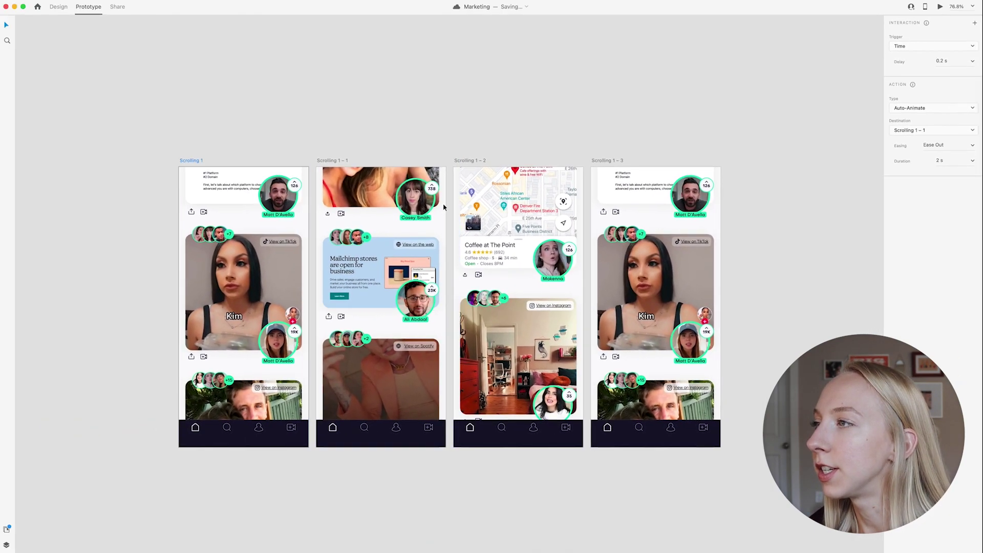
scroll(443, 207, "up", 2)
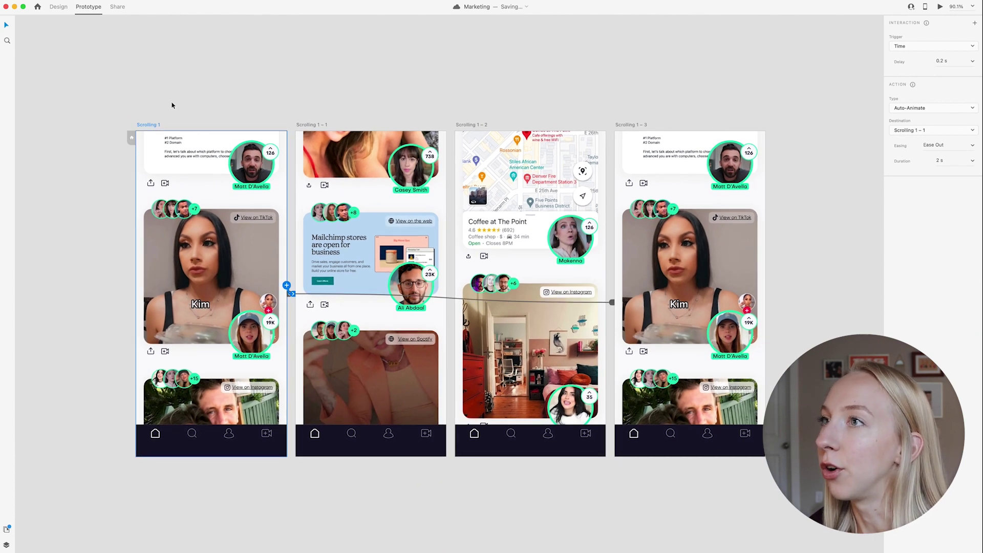
left_click(939, 7)
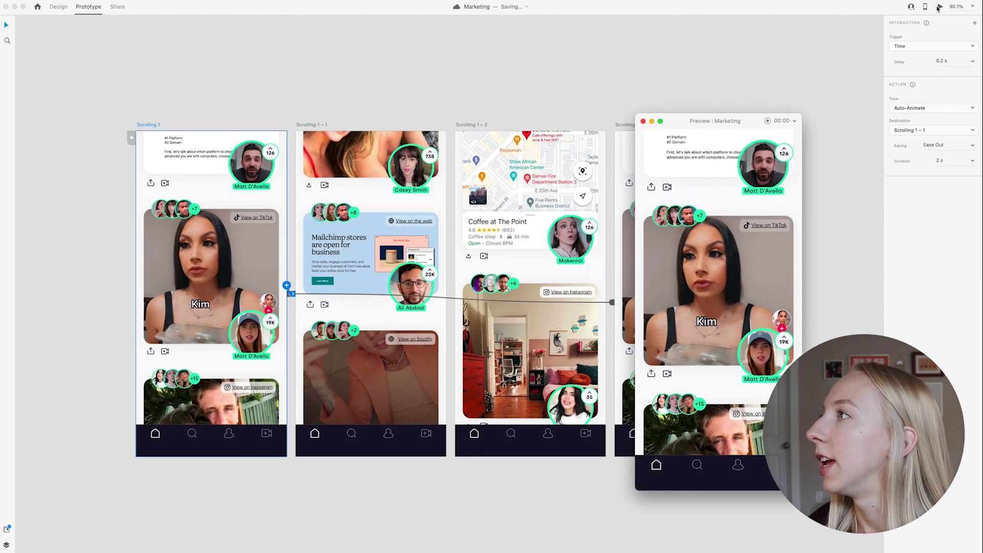
scroll(604, 82, "right", 10)
scroll(603, 82, "left", 5)
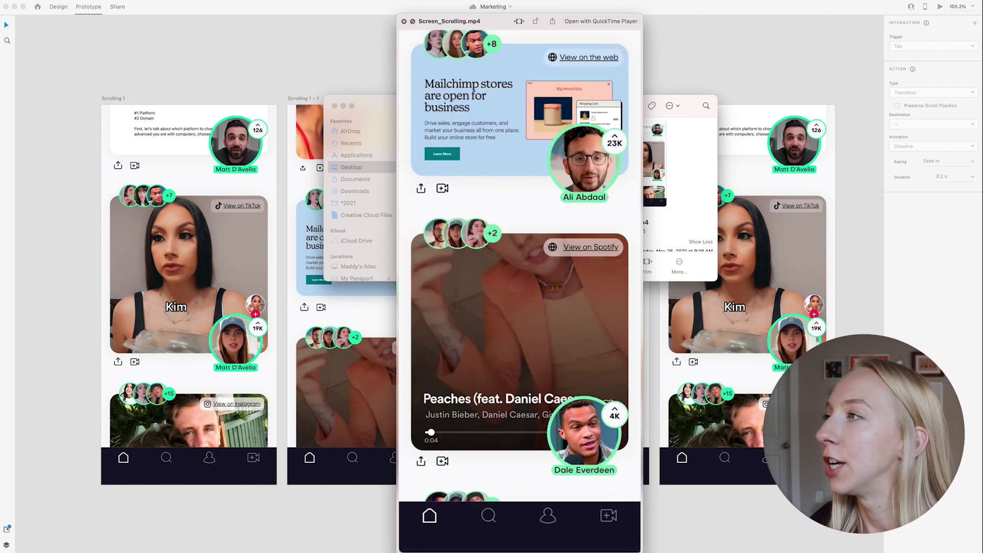
- Play back Screen_Scrolling.mp4 in QuickTime Player, then close it
mouse_move(526, 192)
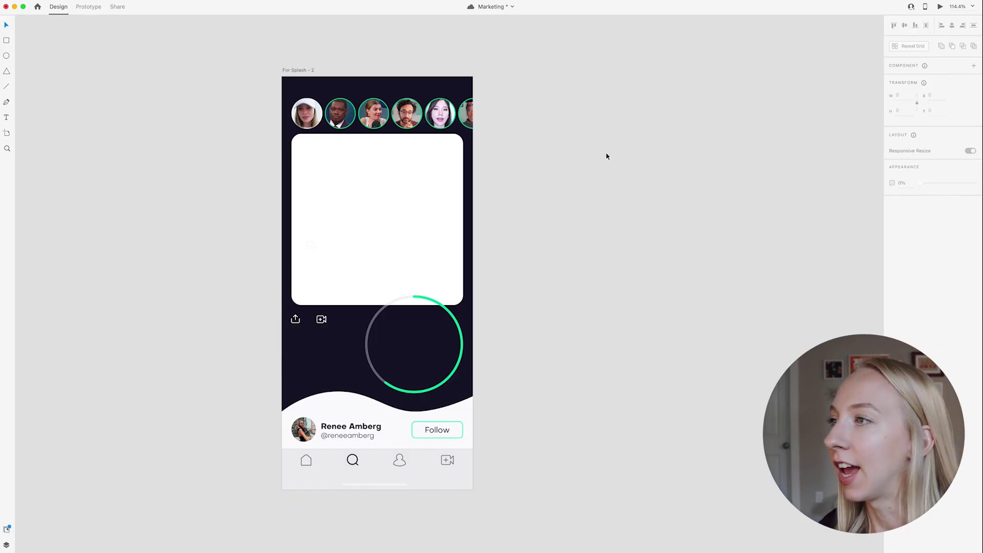
- Save, line up For Splash - 2 – 1 and 2 – 2 beside For Splash - 2 in Prototype mode, and save again
key("super+s")
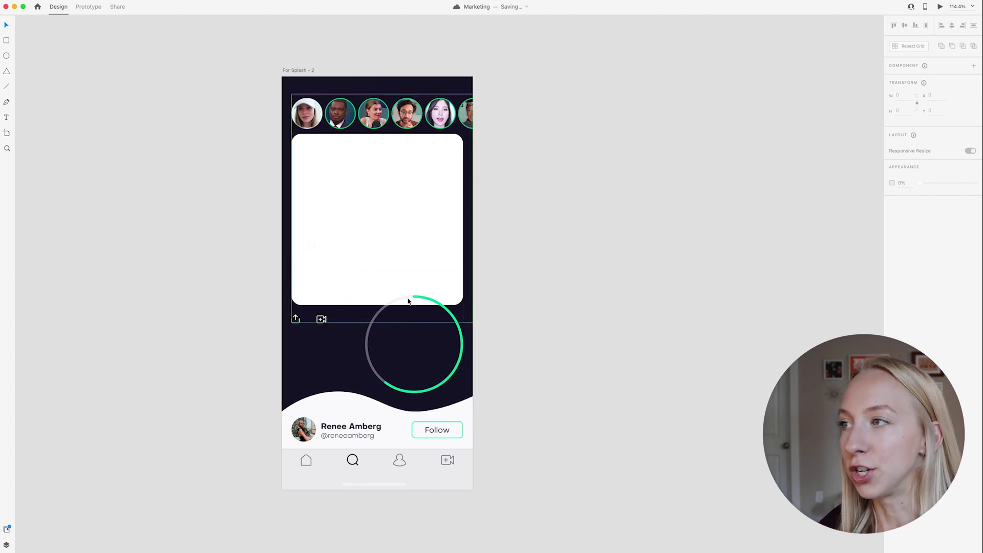
key("ctrl+Tab")
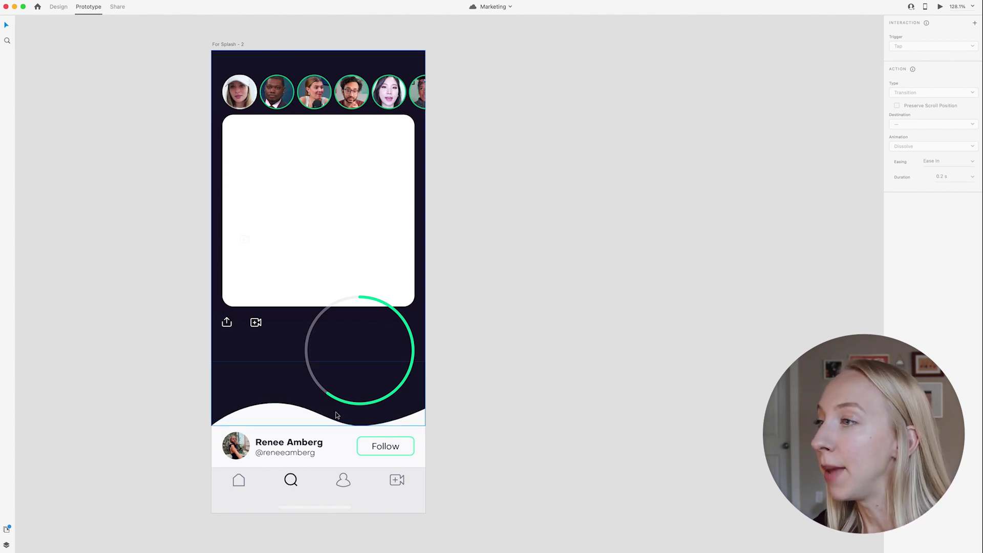
scroll(327, 357, "down", 5)
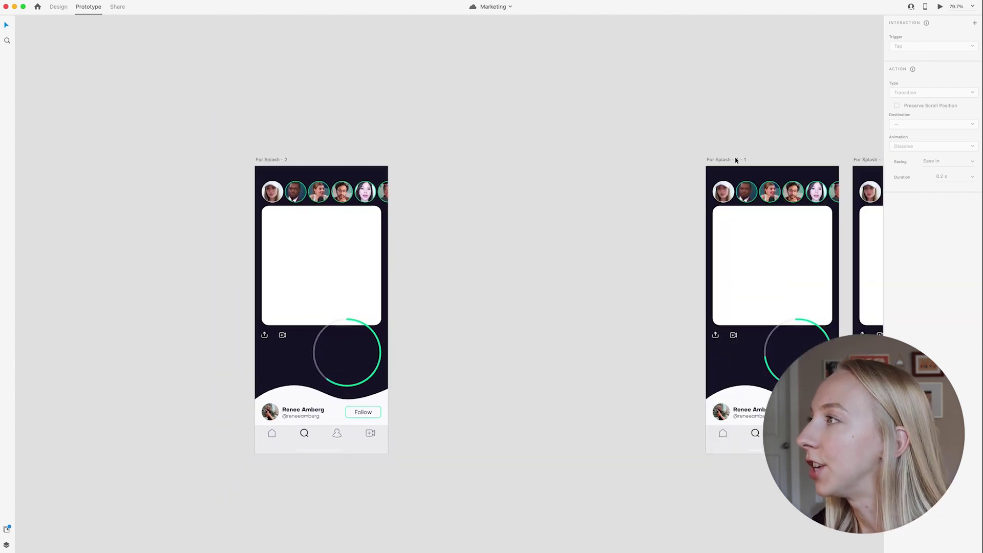
left_click_drag(685, 163, 411, 162)
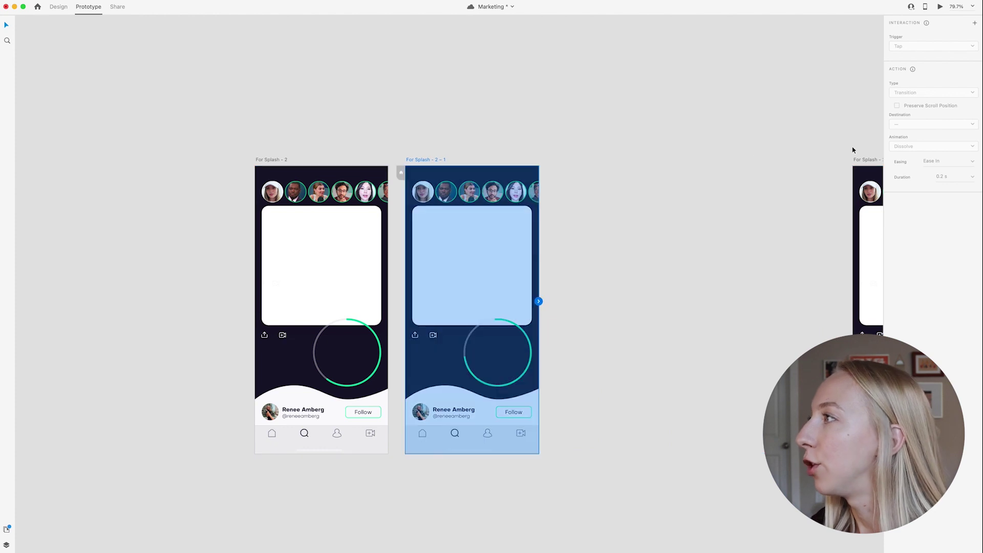
left_click_drag(864, 161, 573, 163)
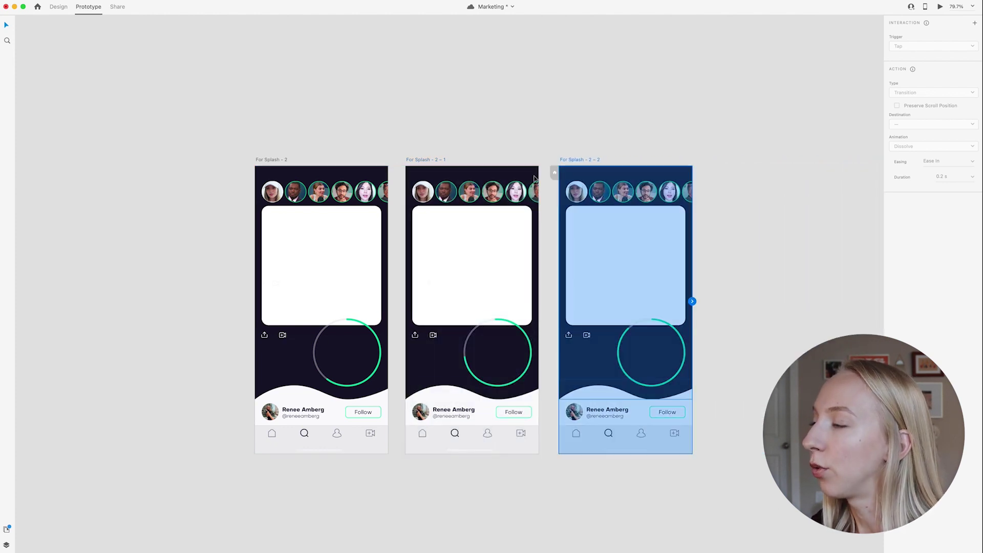
scroll(569, 216, "up", 2)
scroll(473, 400, "down", 1)
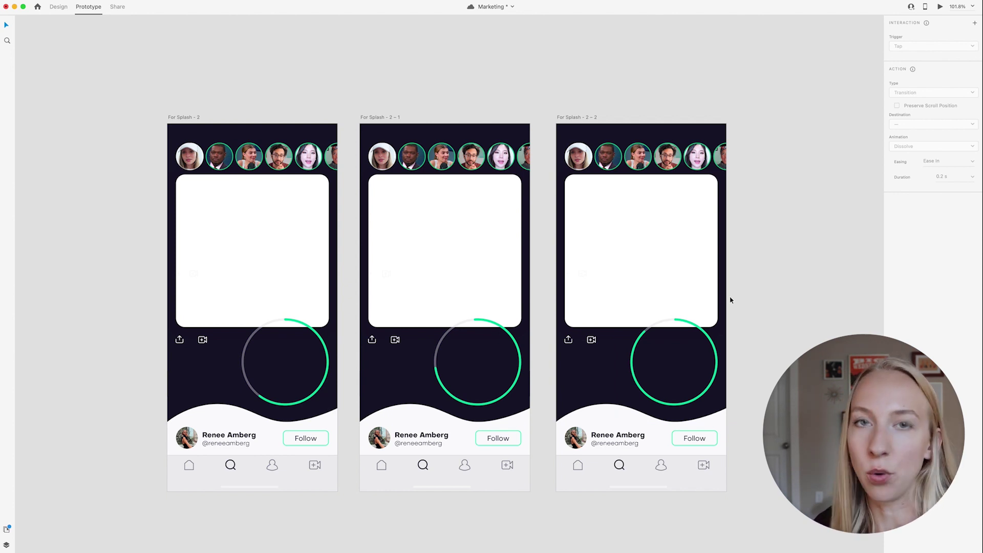
key("super+s")
- Link For Splash - 2 to 2 – 1: 4 s timer, Auto-Animate, 5 s, no easing
left_click(186, 117)
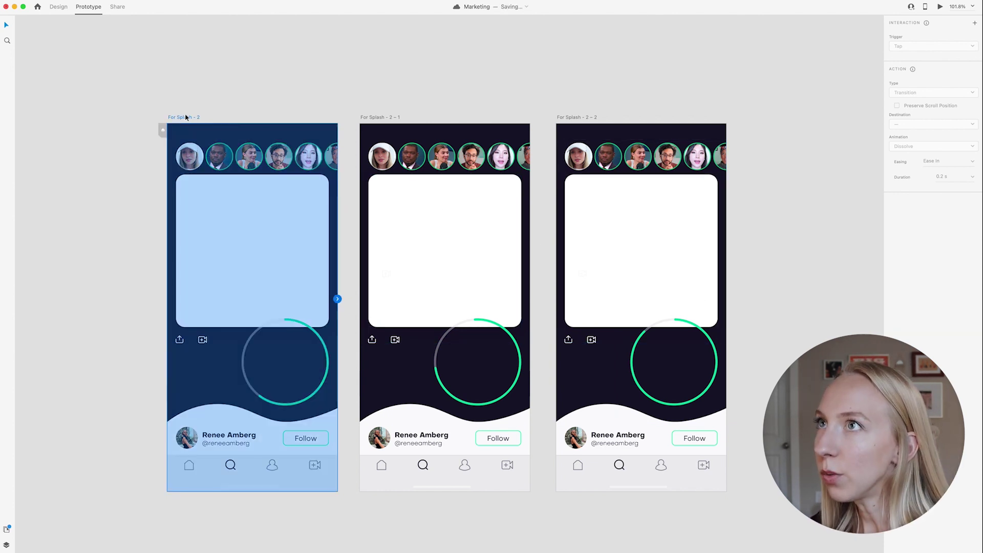
left_click_drag(337, 298, 483, 286)
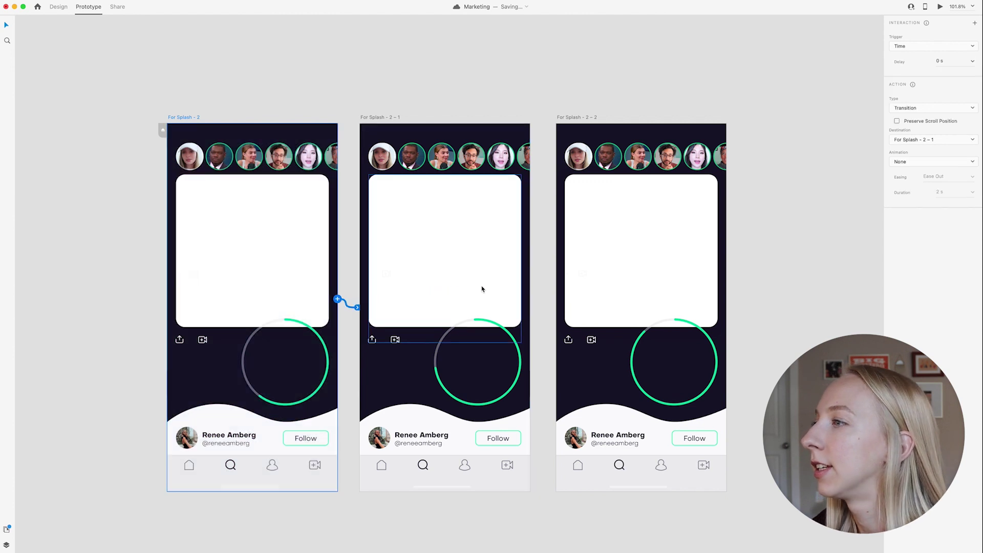
left_click(938, 61)
type("4")
left_click(931, 107)
left_click(932, 123)
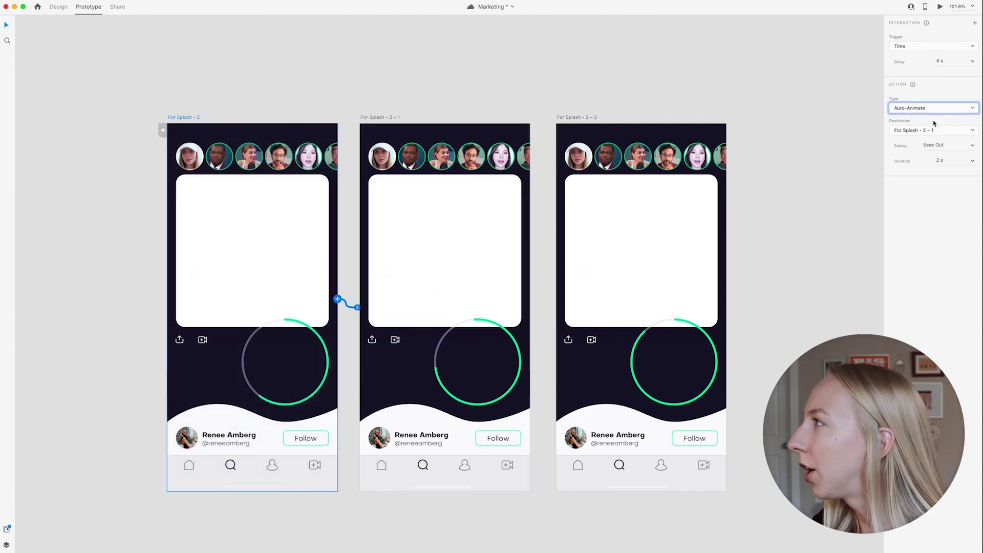
left_click(934, 160)
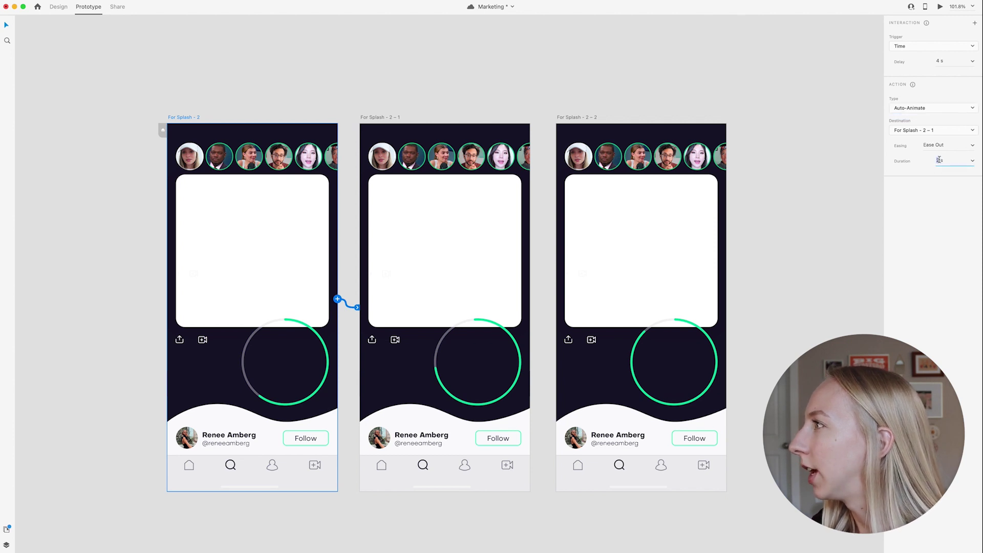
type("5")
key("Return")
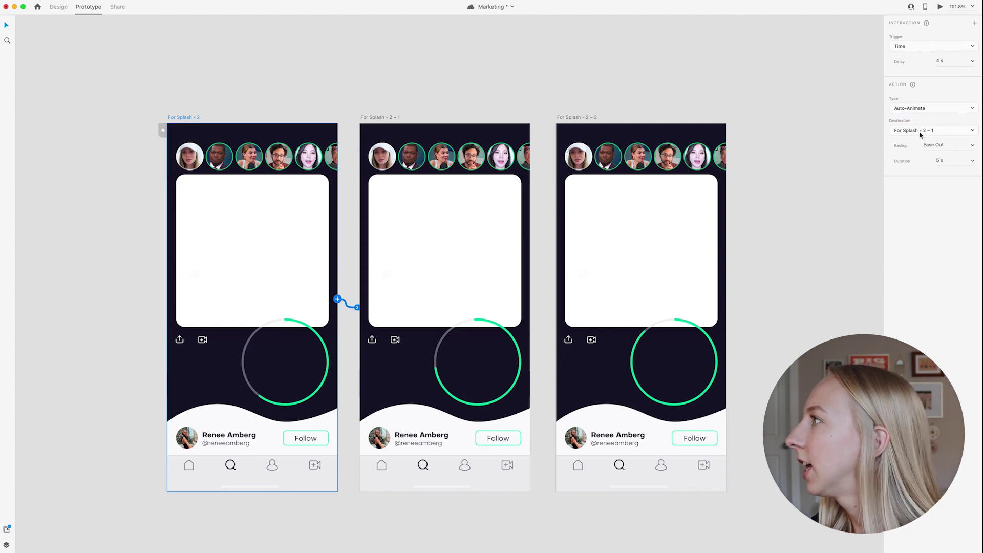
left_click(972, 147)
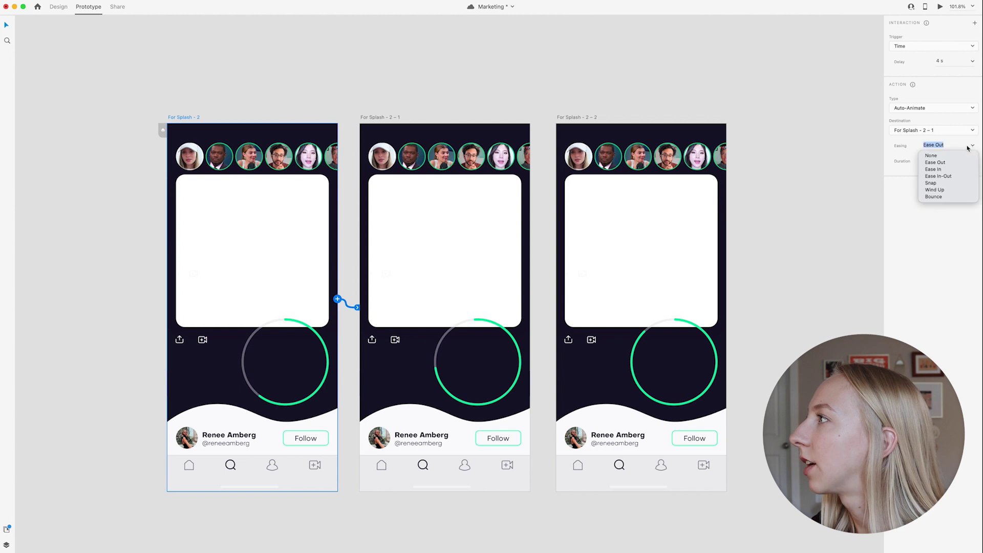
left_click(938, 156)
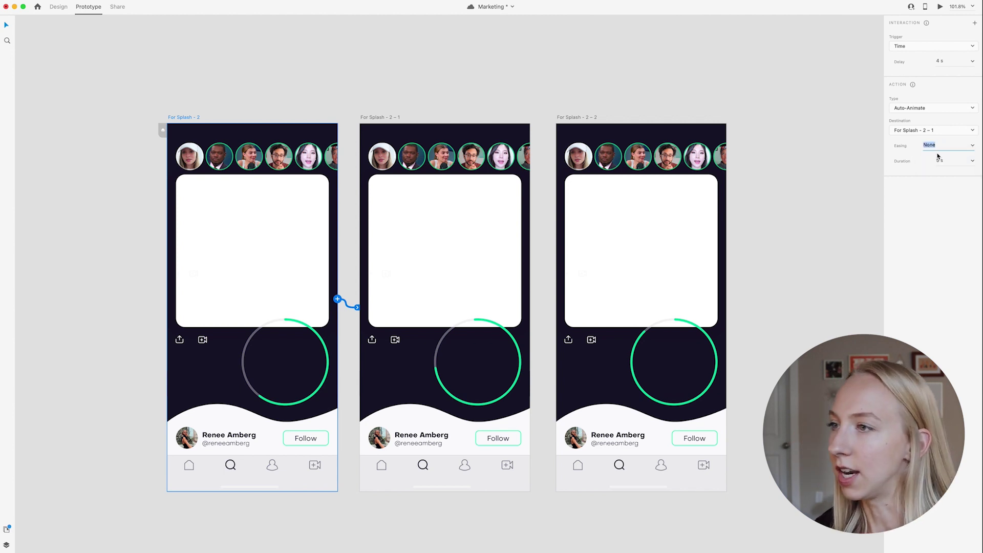
- Link For Splash - 2 – 1 to 2 – 2 with 0 s delay and preview from For Splash - 2
left_click(373, 116)
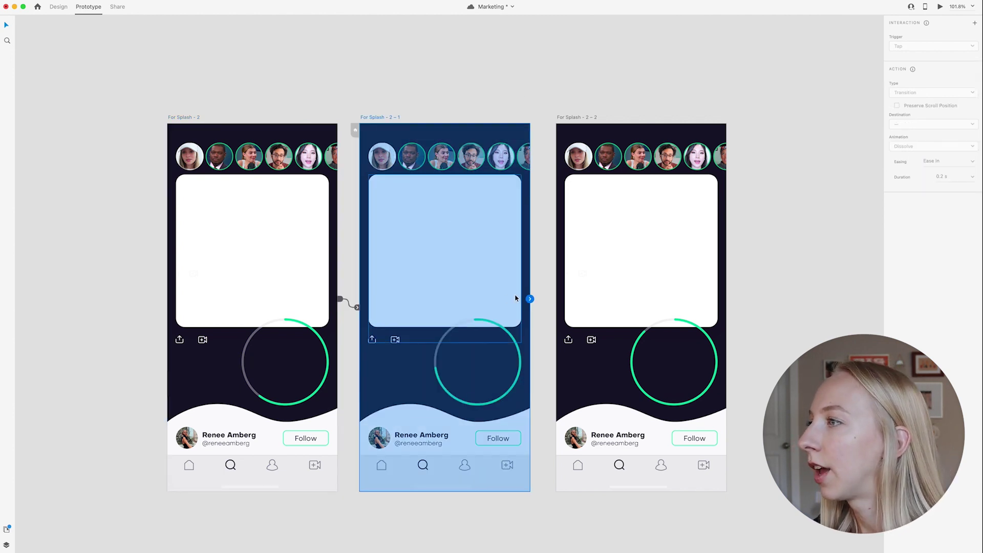
left_click_drag(530, 298, 639, 307)
left_click(937, 62)
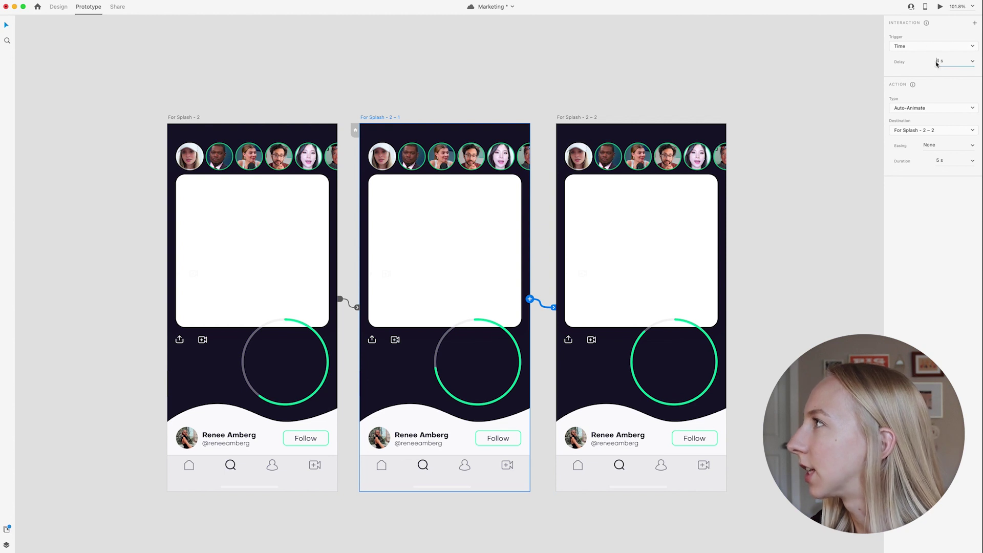
key("Return")
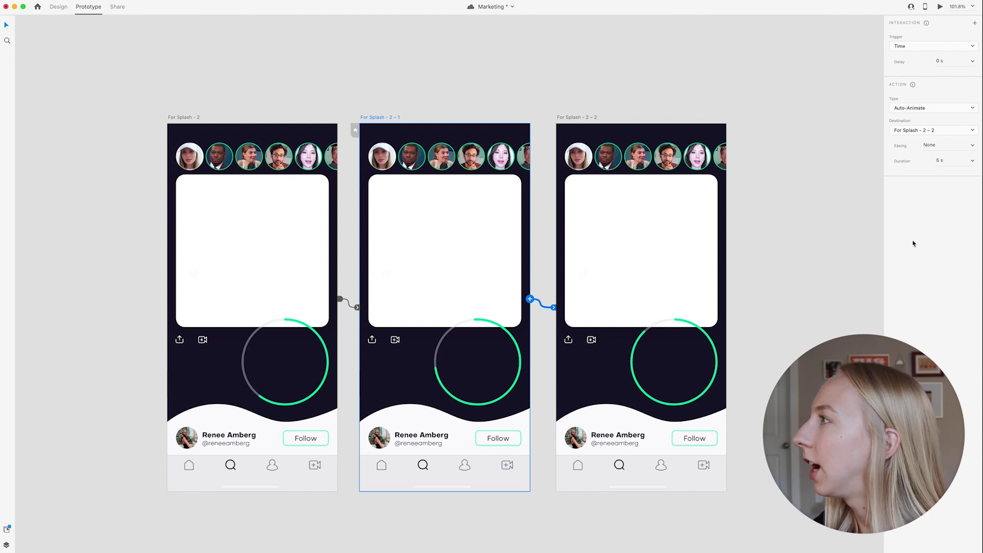
left_click(681, 101)
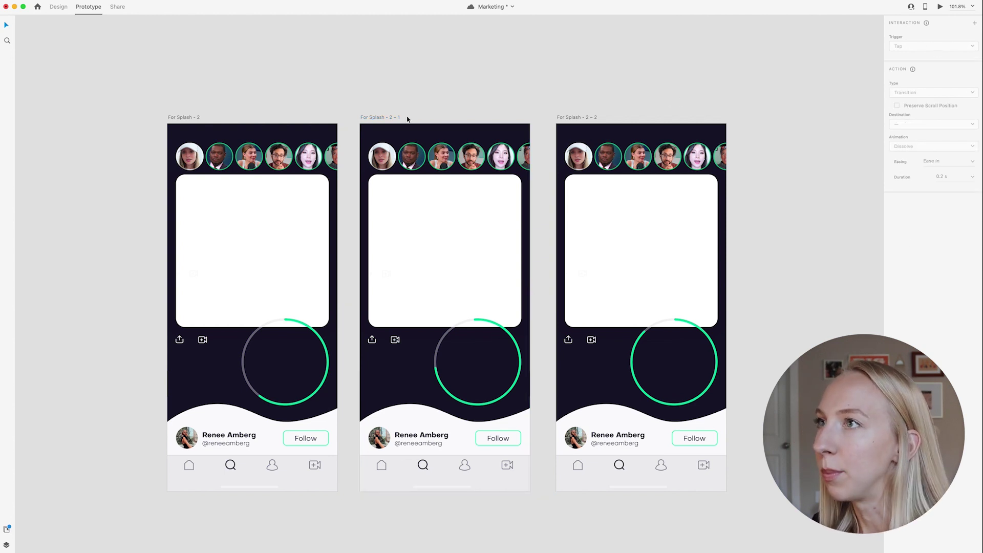
left_click(191, 118)
scroll(425, 307, "right", 5)
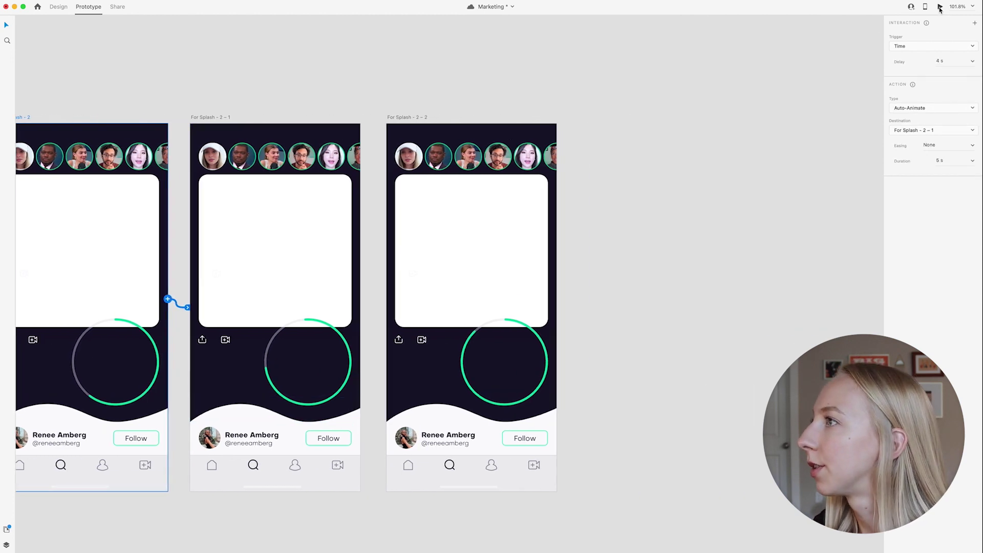
left_click(940, 7)
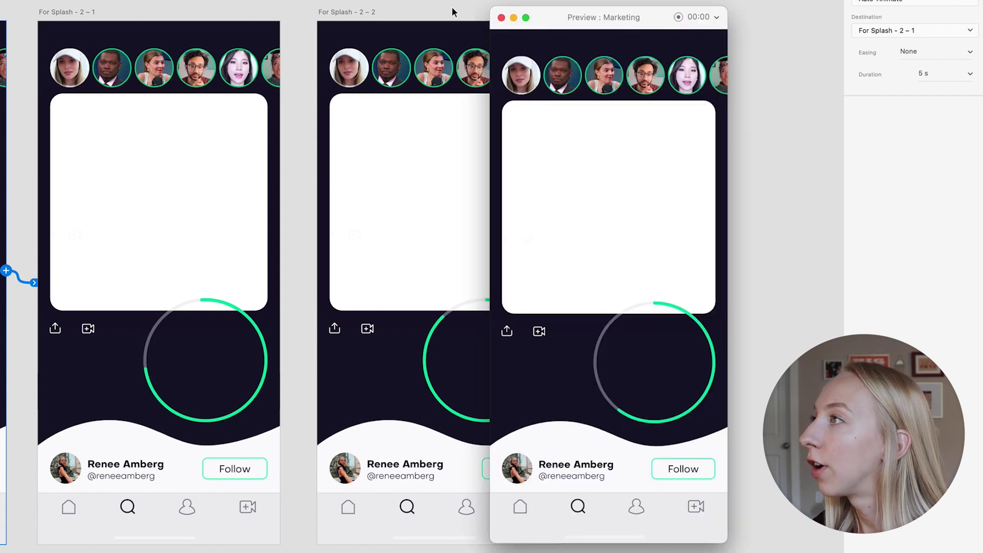
- Watch the splash ring auto-animate in the Marketing prototype preview
scroll(451, 7, "right", 5)
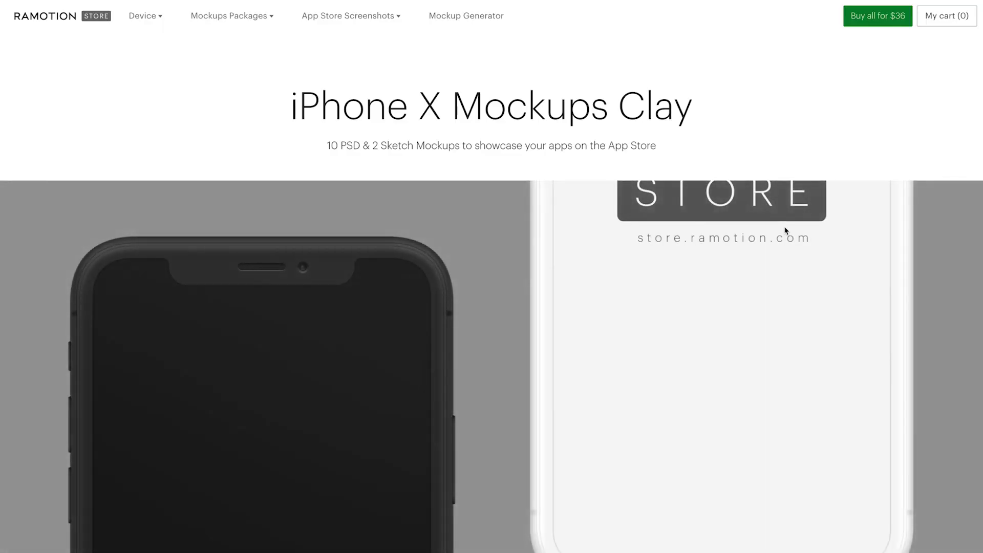
- Scroll the iPhone X Mockups Clay page down to the $9 Clay Black Perspective mockup
scroll(785, 230, "down", 10)
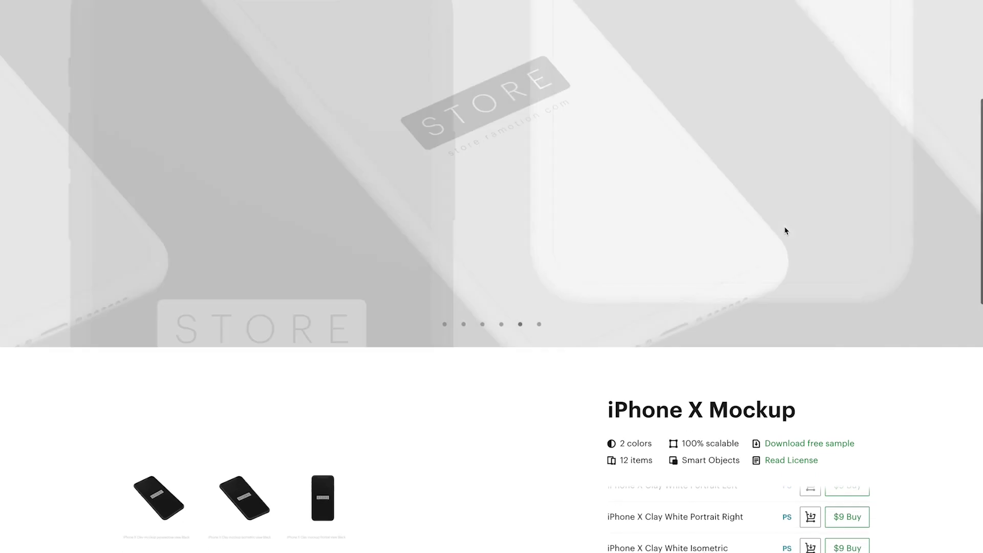
scroll(786, 230, "down", 2)
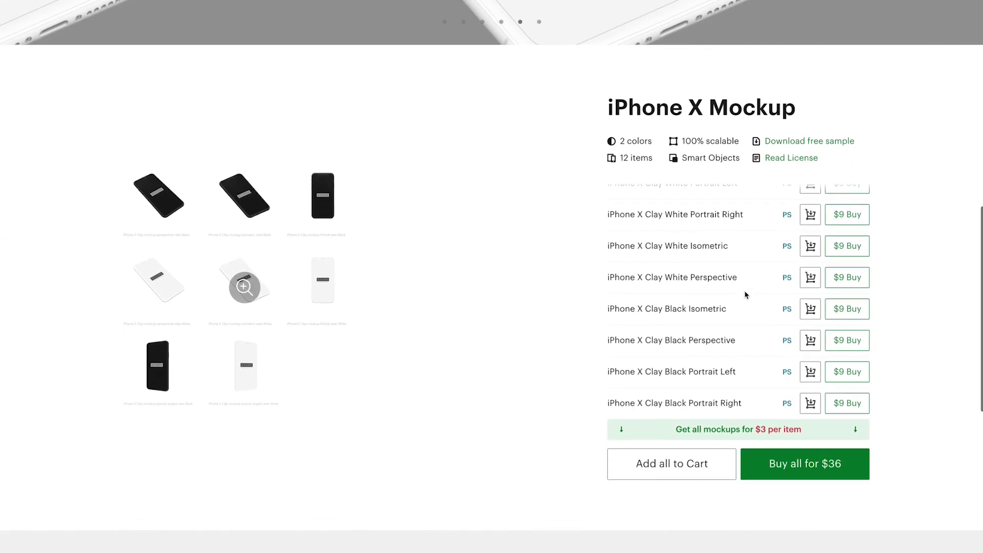
scroll(745, 293, "down", 1)
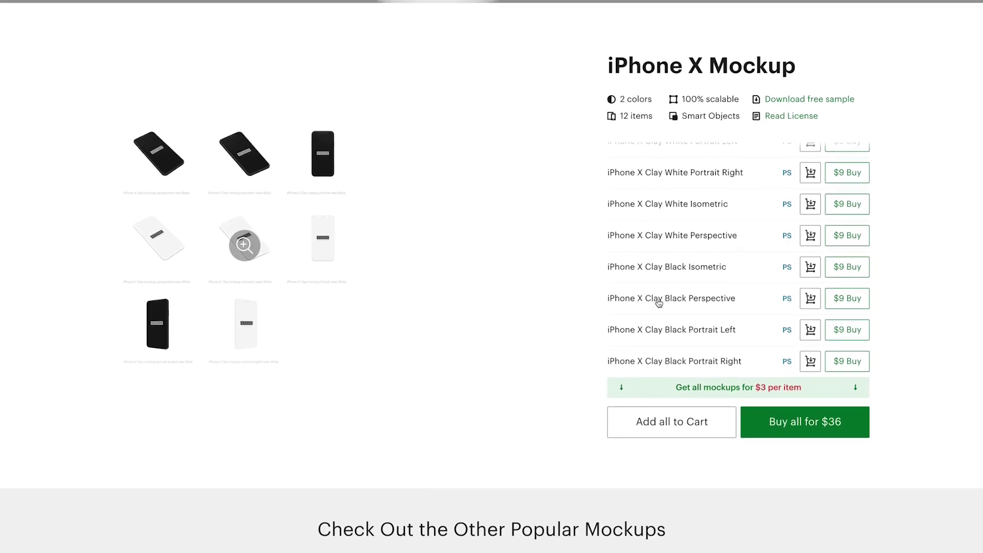
mouse_move(693, 301)
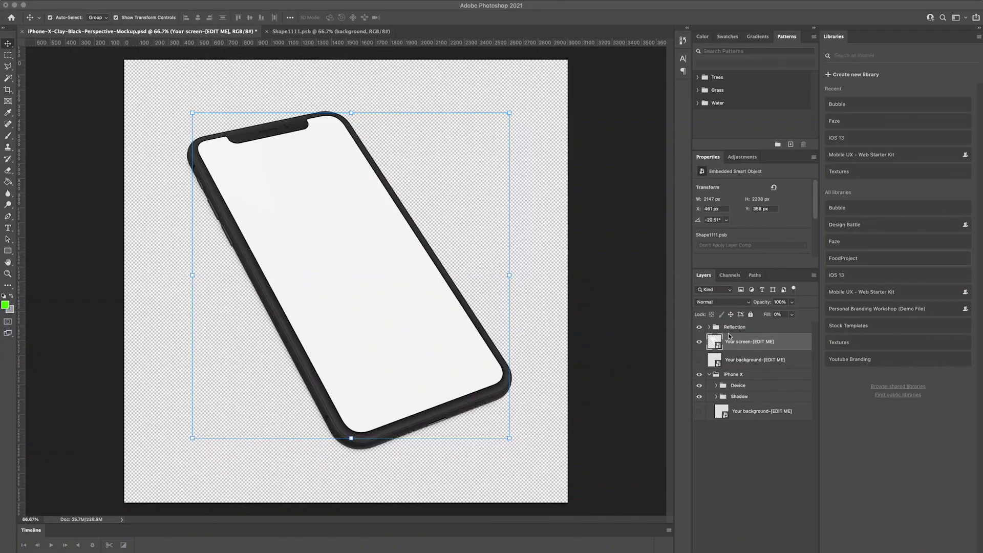
- Fill the Your screen smart object's background with green 3cff00 and return to the mockup
double_click(713, 342)
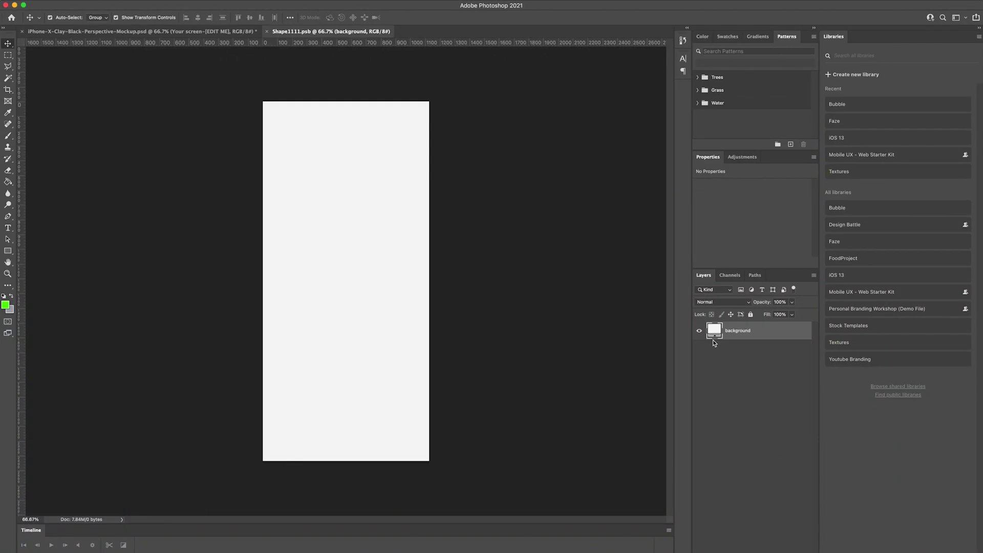
double_click(716, 330)
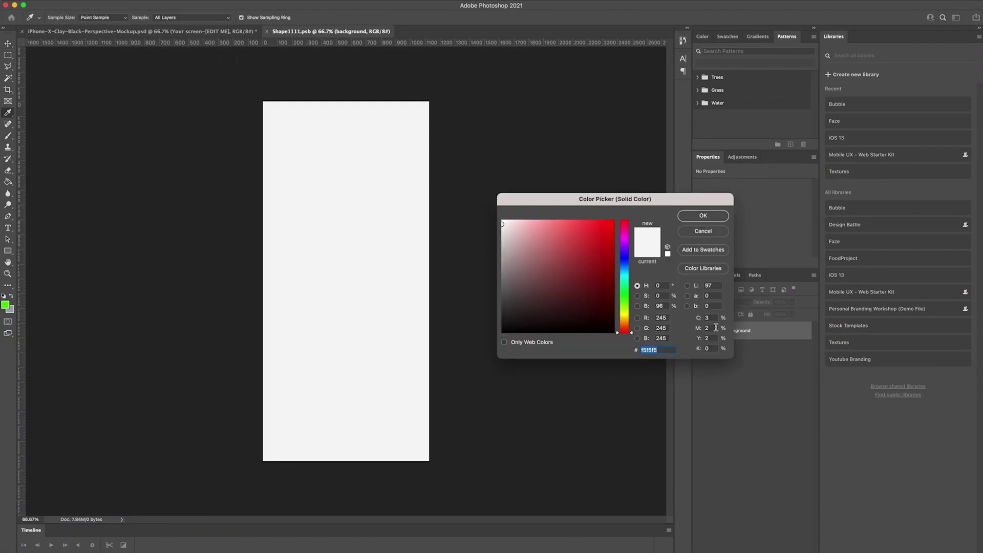
left_click(621, 300)
type("3cff00")
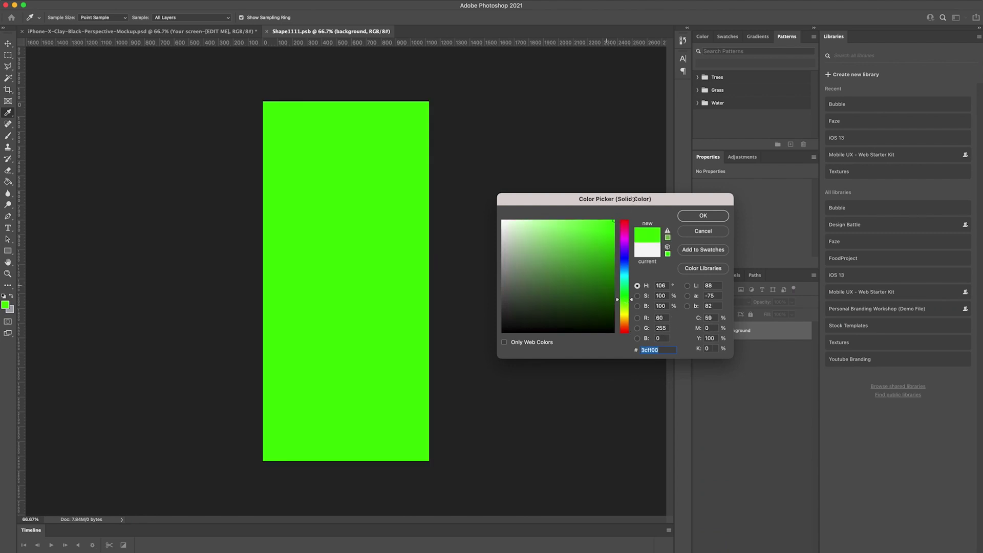
key("Return")
left_click(223, 32)
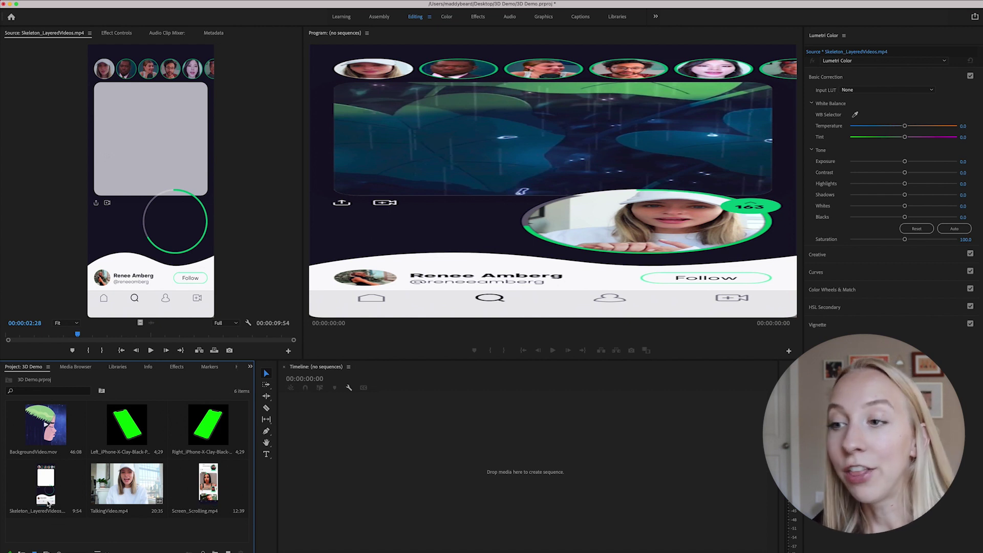
- Create a Skeleton_LayeredVideos sequence by placing Skeleton_LayeredVideos.mp4 on track V1
left_click_drag(47, 503, 347, 466)
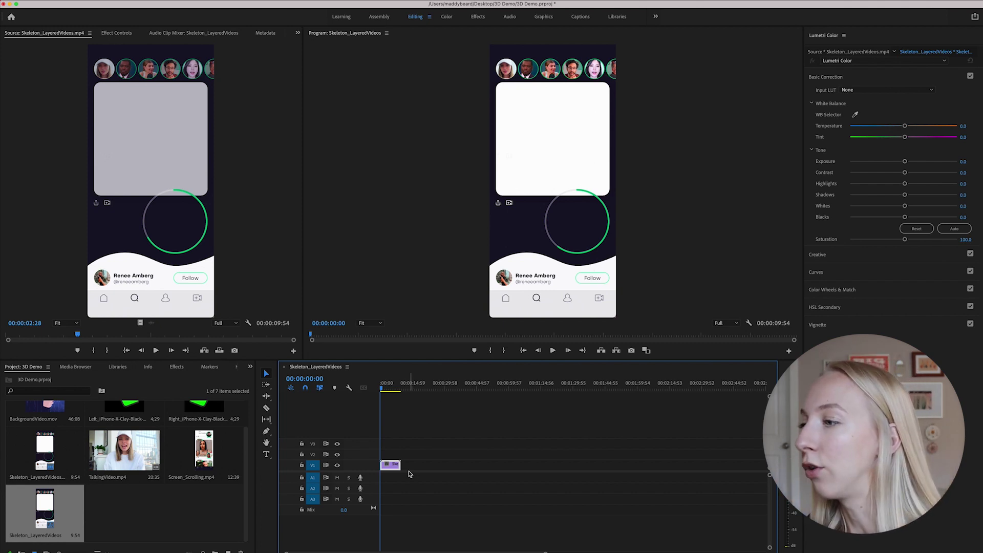
- Place BackgroundVideo.mov on track V2 above the skeleton clip
left_click_drag(400, 465, 486, 466)
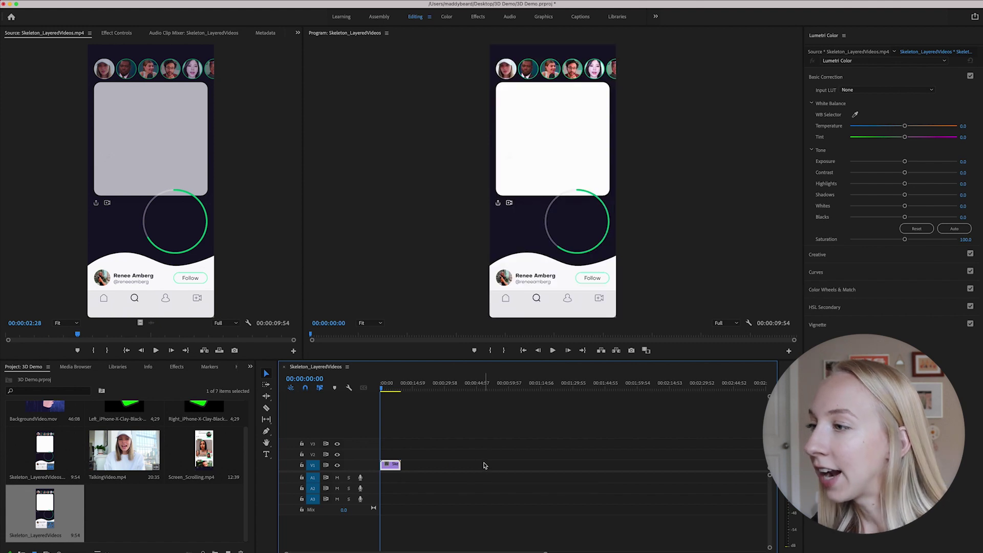
left_click_drag(545, 551, 449, 551)
scroll(98, 469, "up", 2)
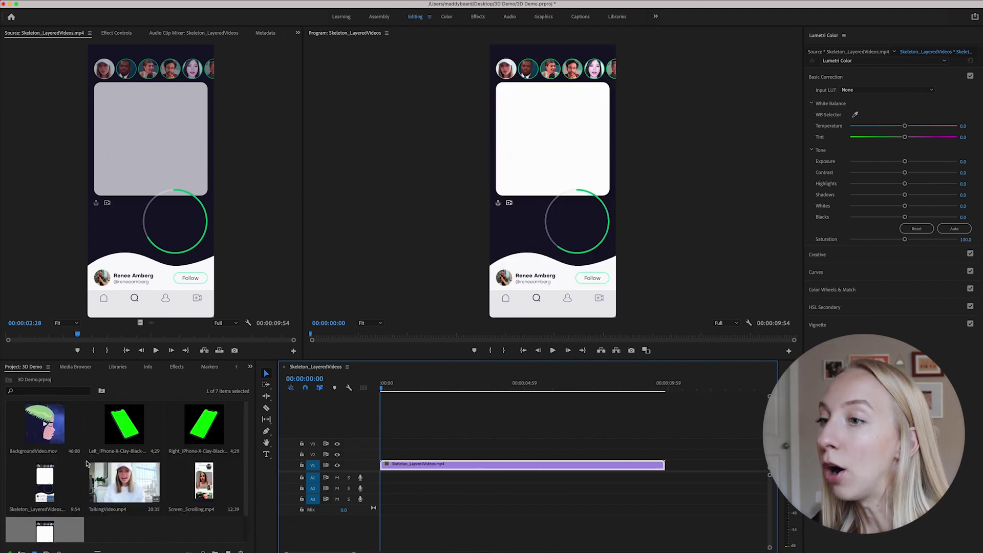
left_click_drag(72, 444, 384, 458)
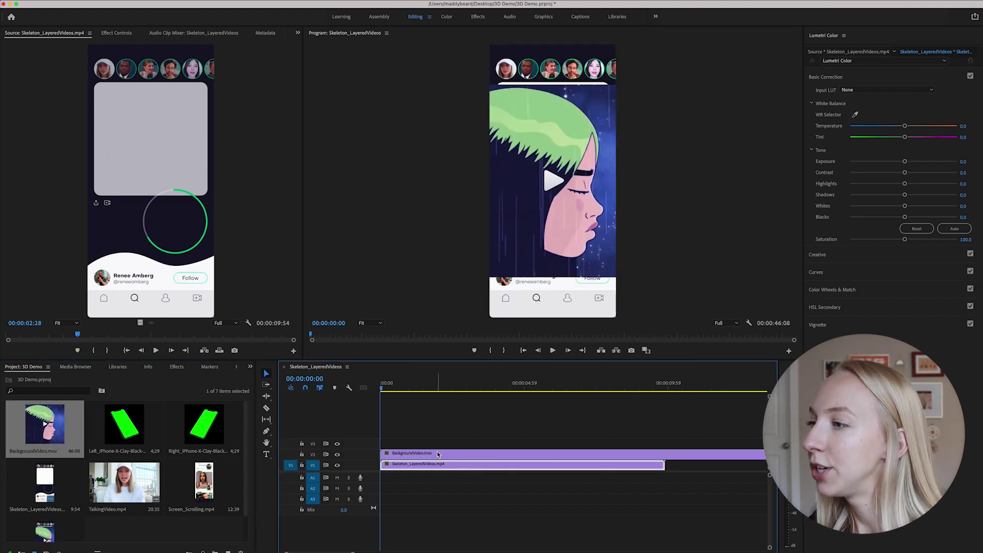
- Cut BackgroundVideo.mov at the skeleton clip's end and delete the leftover piece
left_click(659, 455)
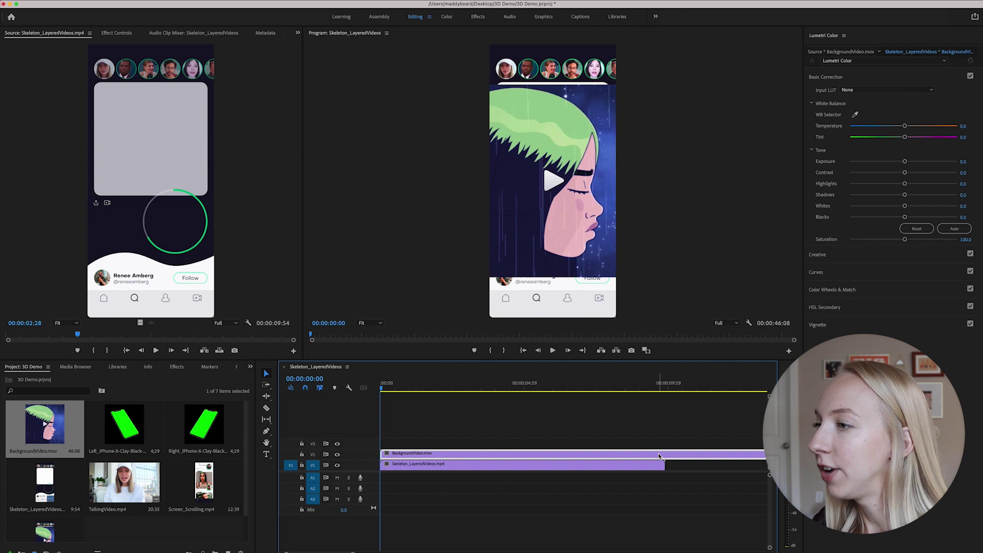
scroll(444, 456, "right", 3)
scroll(445, 455, "left", 3)
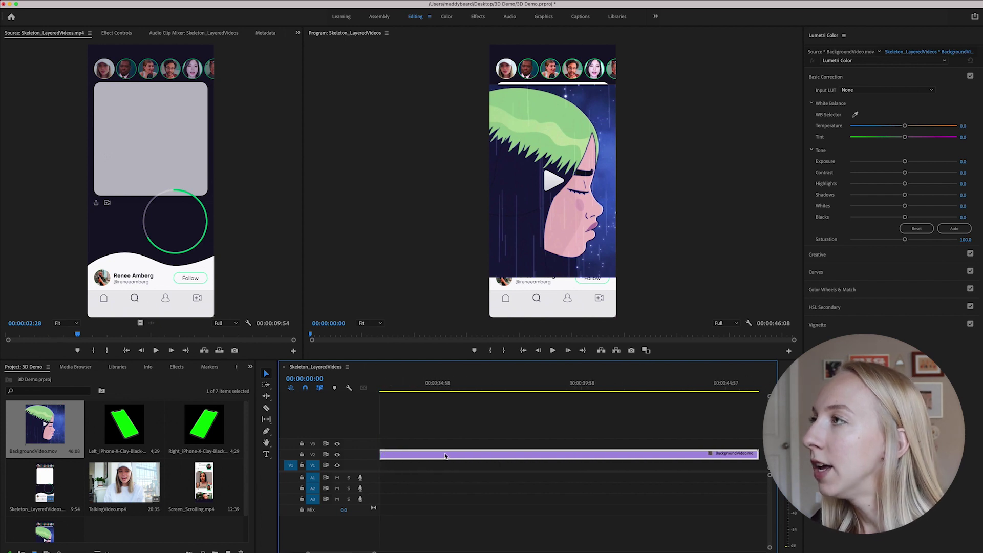
key("c")
left_click(665, 455)
left_click(689, 455)
key("Delete")
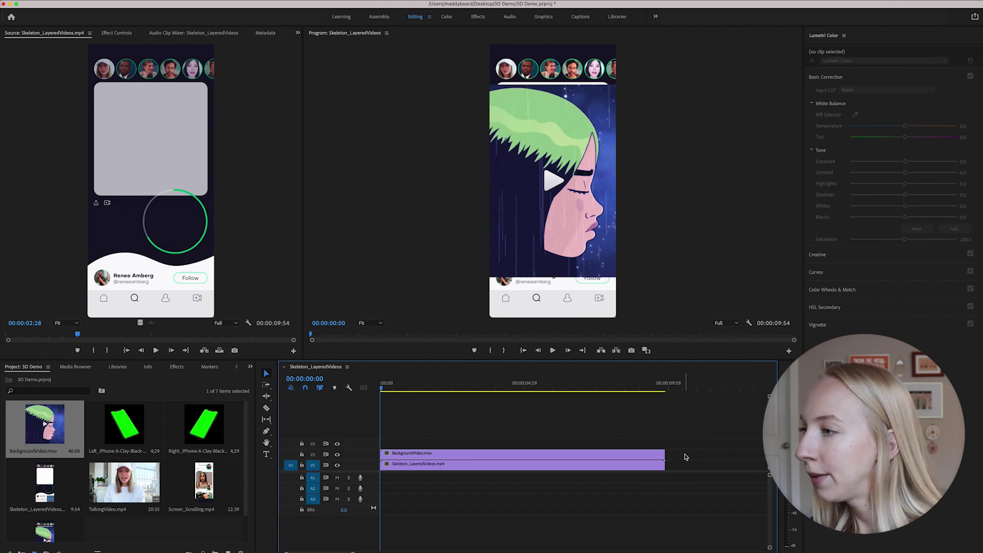
left_click(580, 388)
left_click(132, 32)
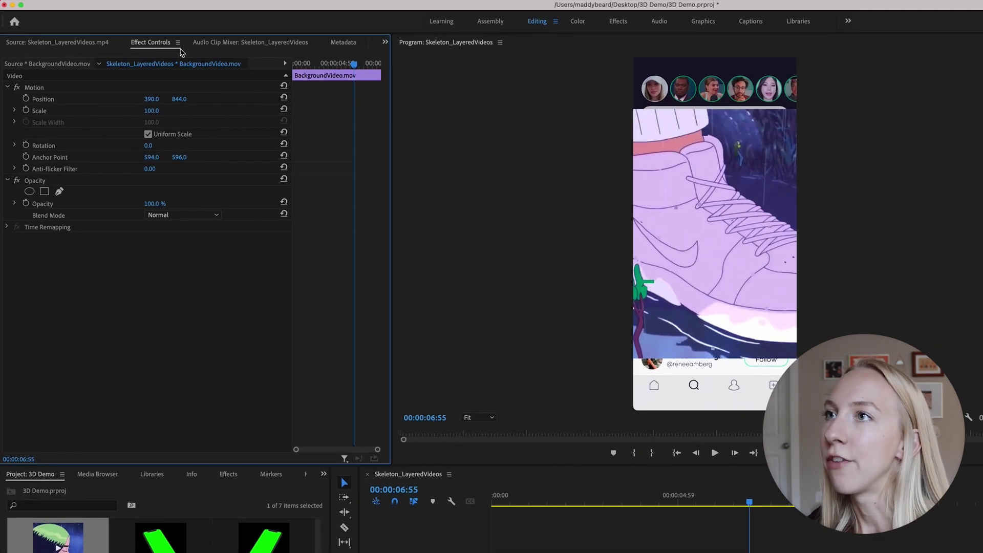
- Scale the background video to 59 at position 390, 584 and hide track V2
left_click_drag(151, 111, 58, 98)
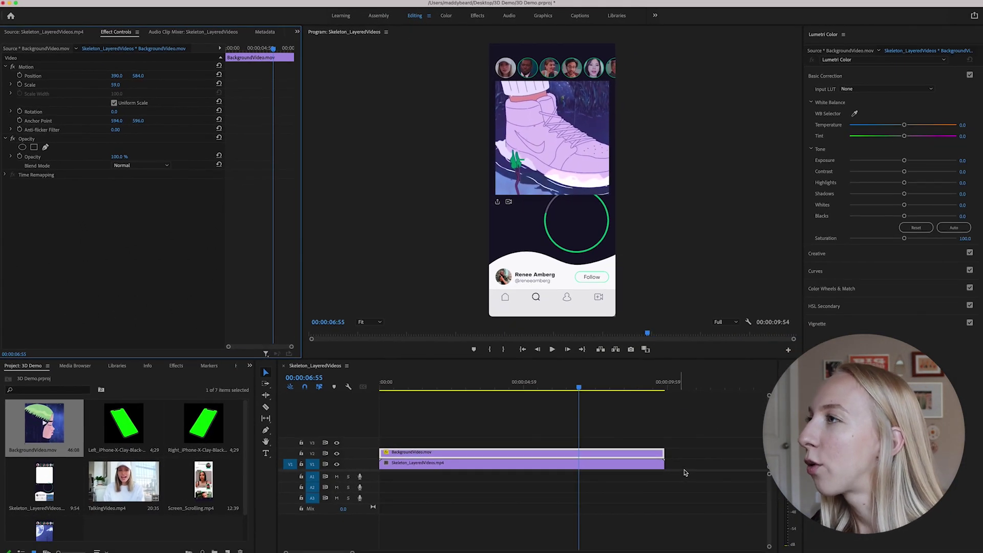
left_click(336, 453)
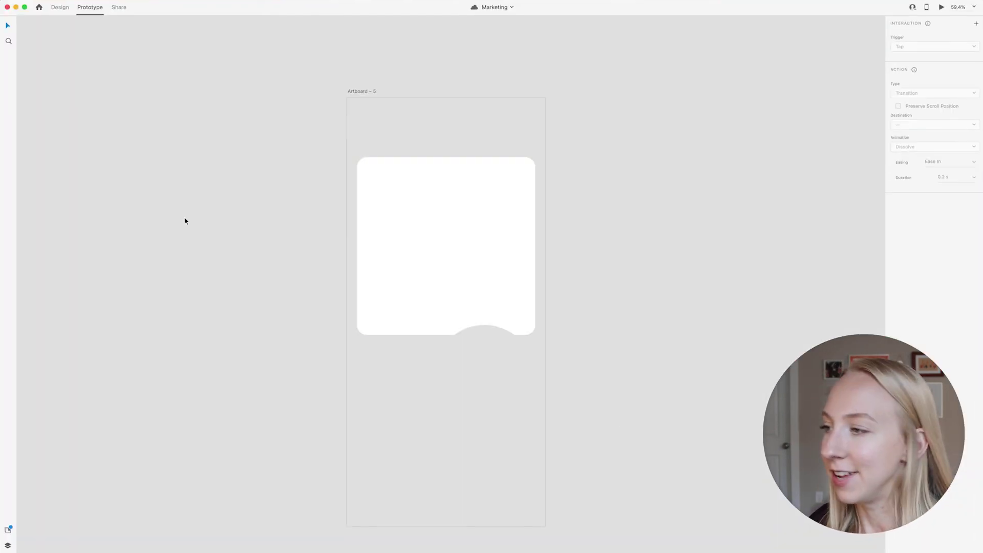
- Select Artboard – 5 in design mode, checking Premiere Pro before returning to XD
left_click(357, 92)
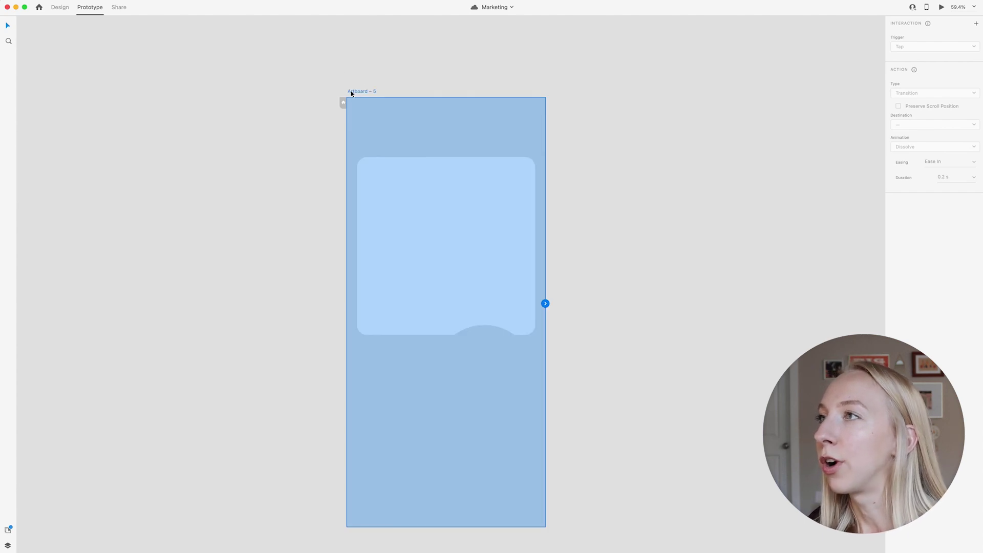
left_click(62, 7)
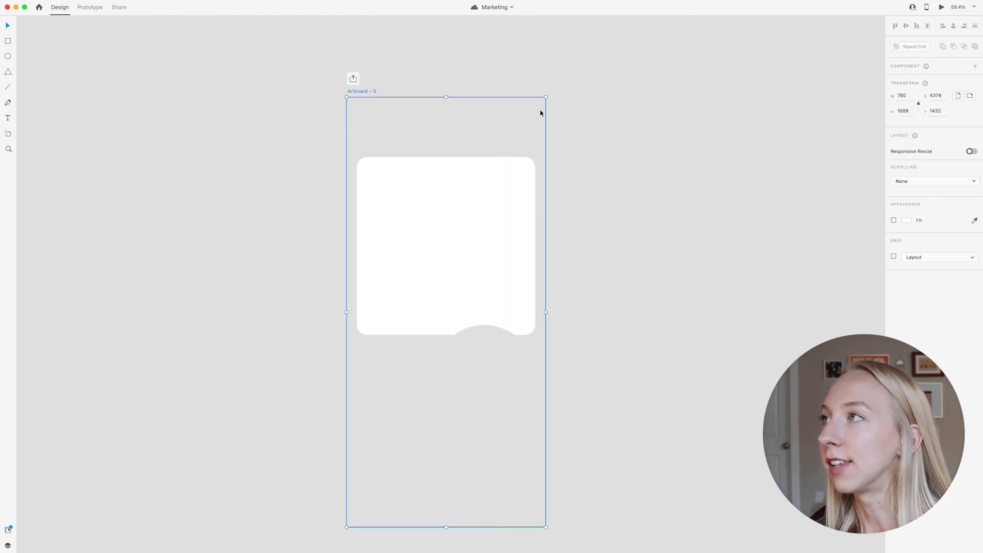
key("ctrl+Up")
left_click(397, 180)
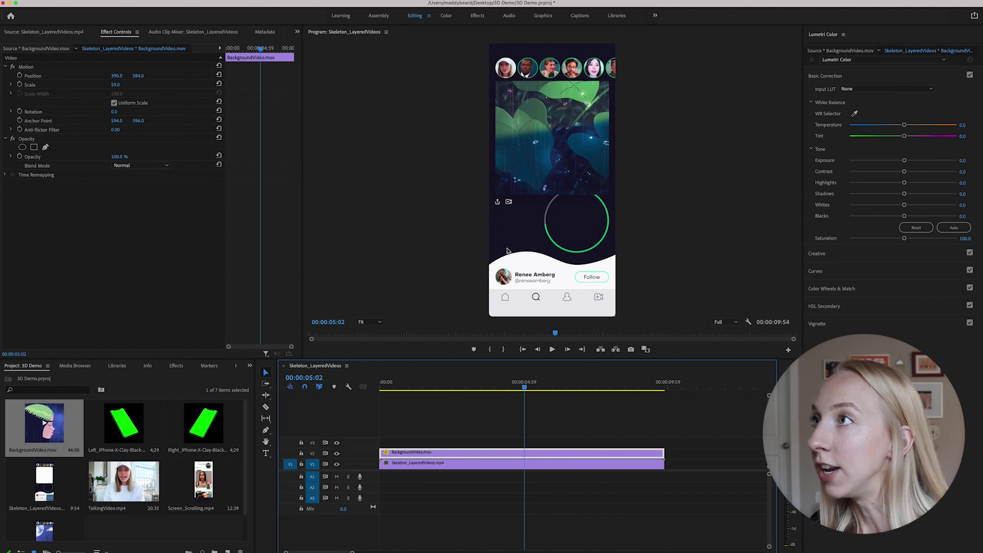
key("ctrl+Up")
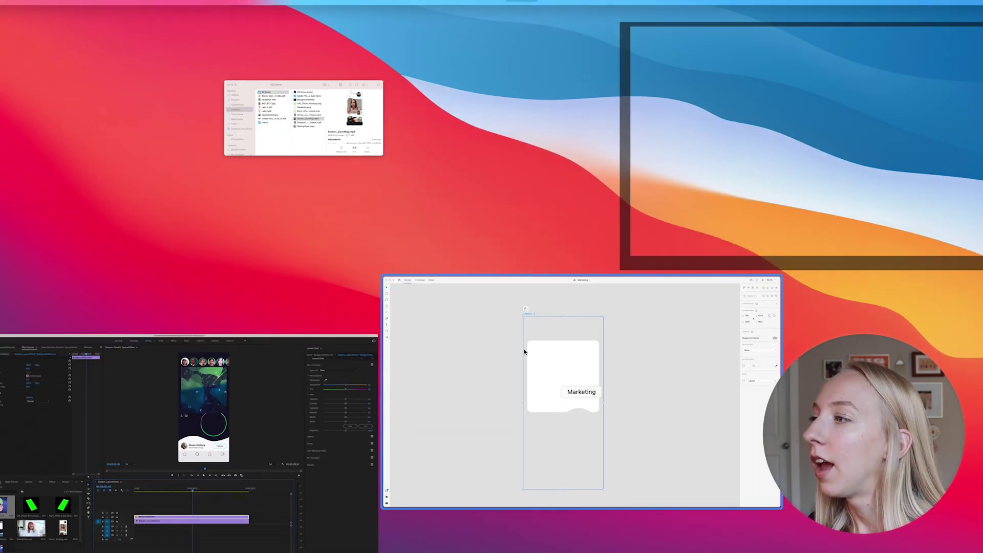
left_click(526, 346)
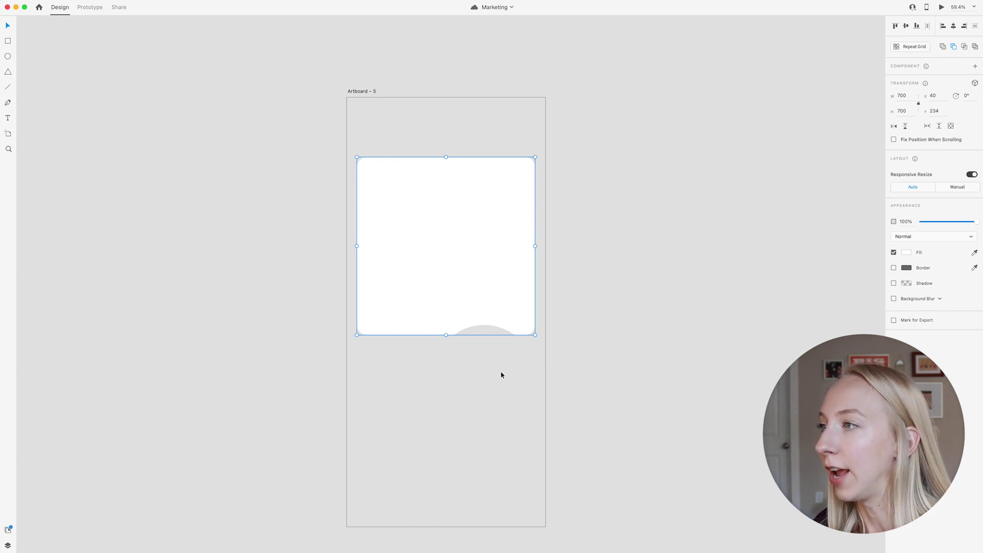
- Inspect the rectangle, rotated circle and notched mask shape, then select Artboard – 5
left_click(558, 364)
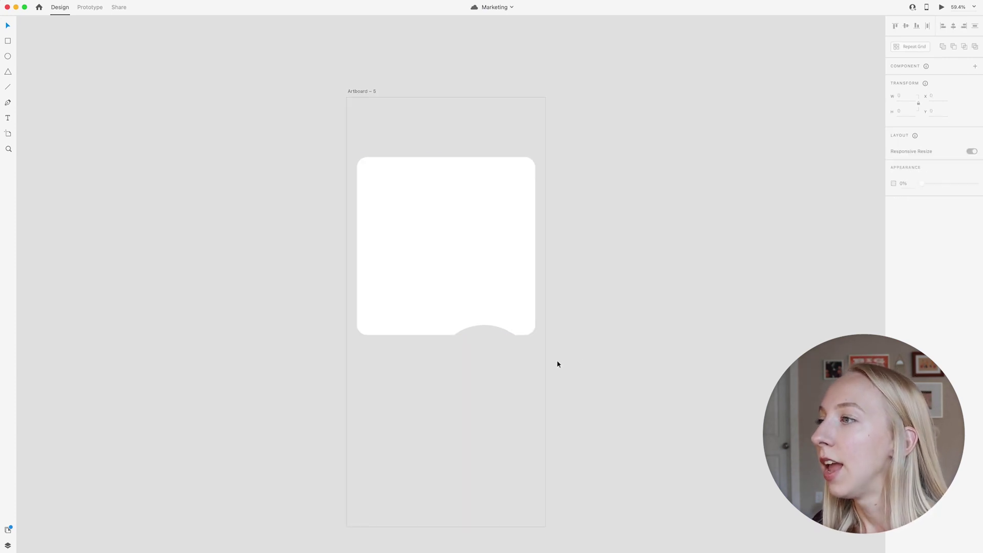
left_click(482, 333)
double_click(492, 334)
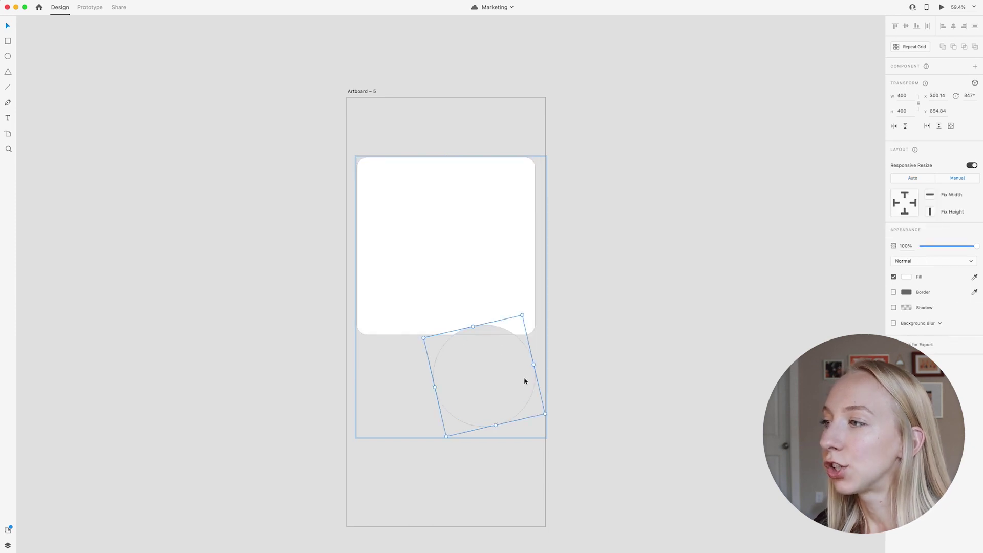
left_click(652, 309)
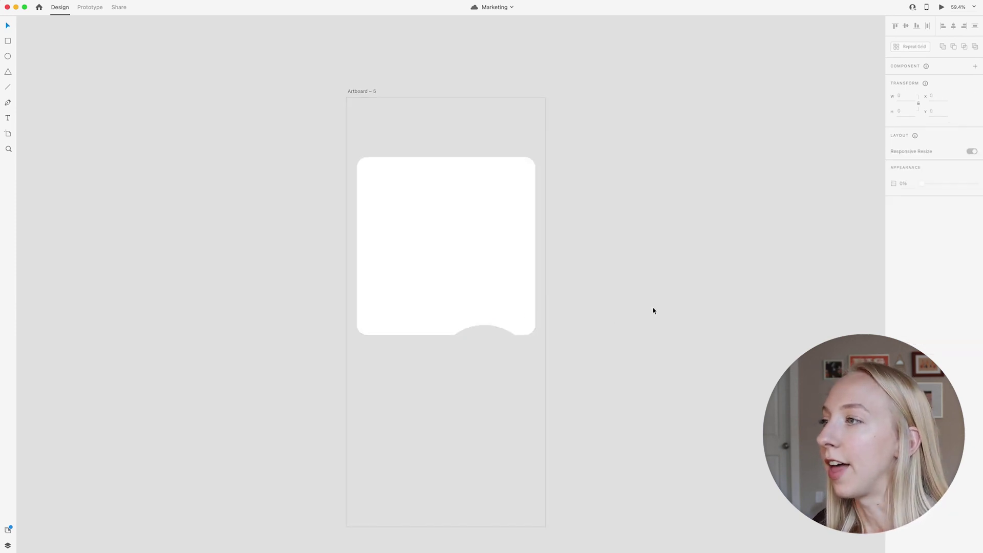
left_click(412, 169)
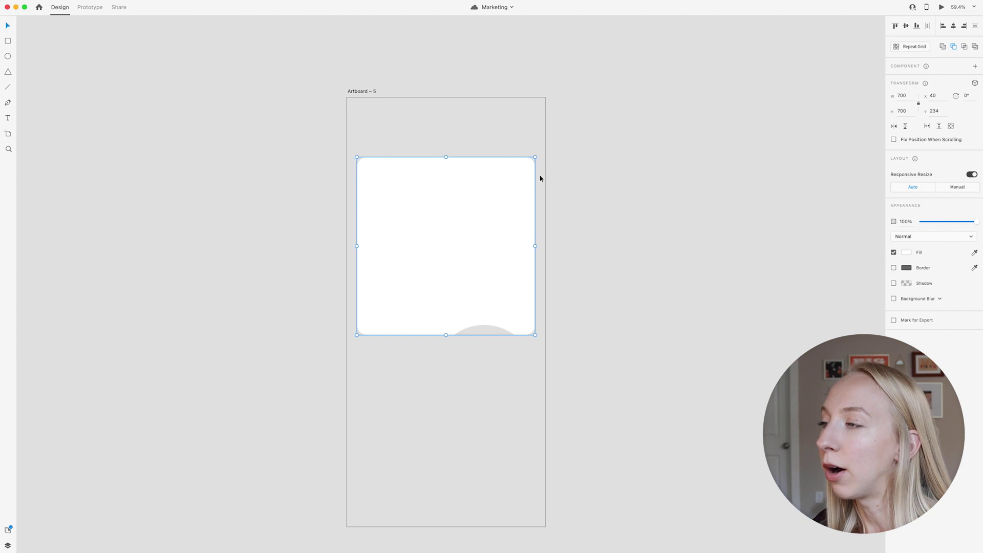
left_click(458, 358)
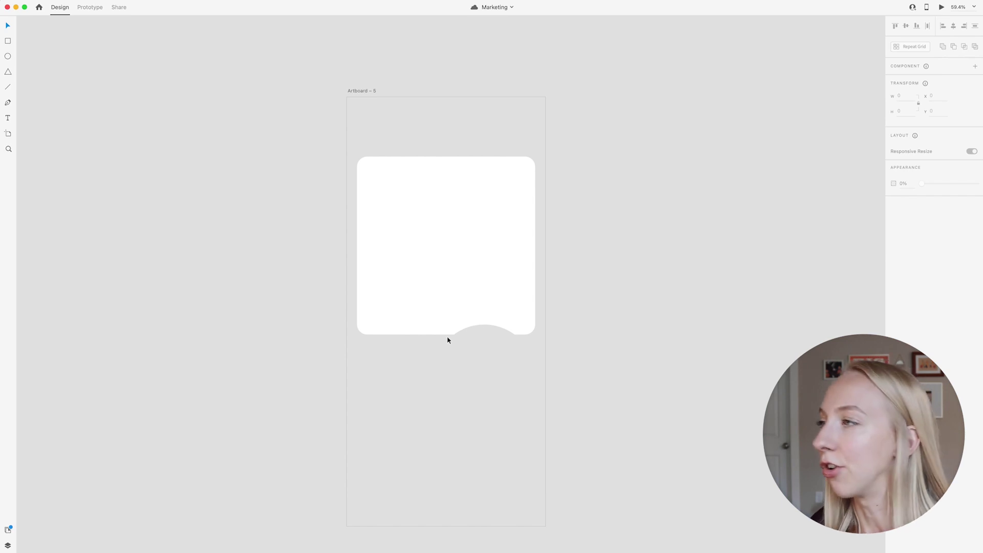
left_click(476, 253)
scroll(617, 253, "down", 1)
left_click(653, 267)
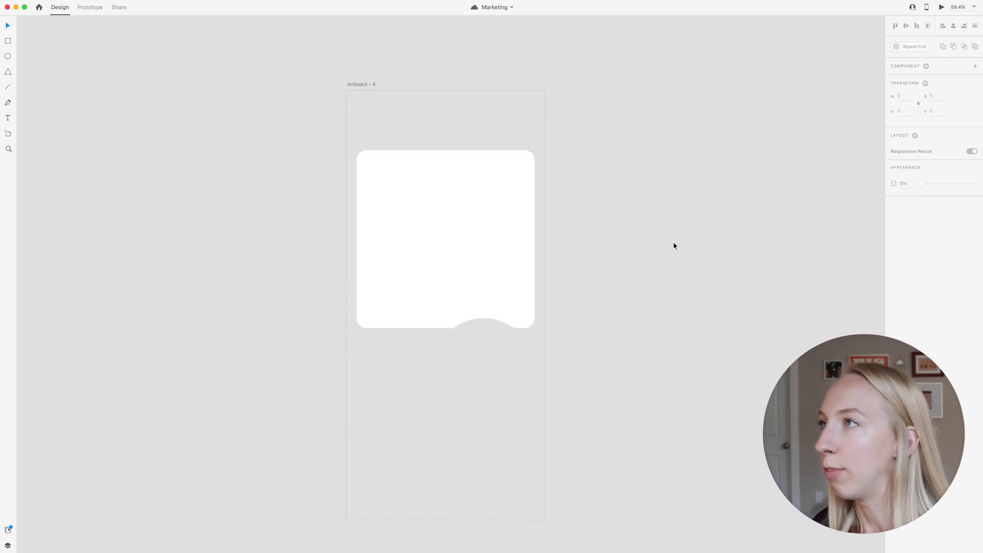
left_click(361, 85)
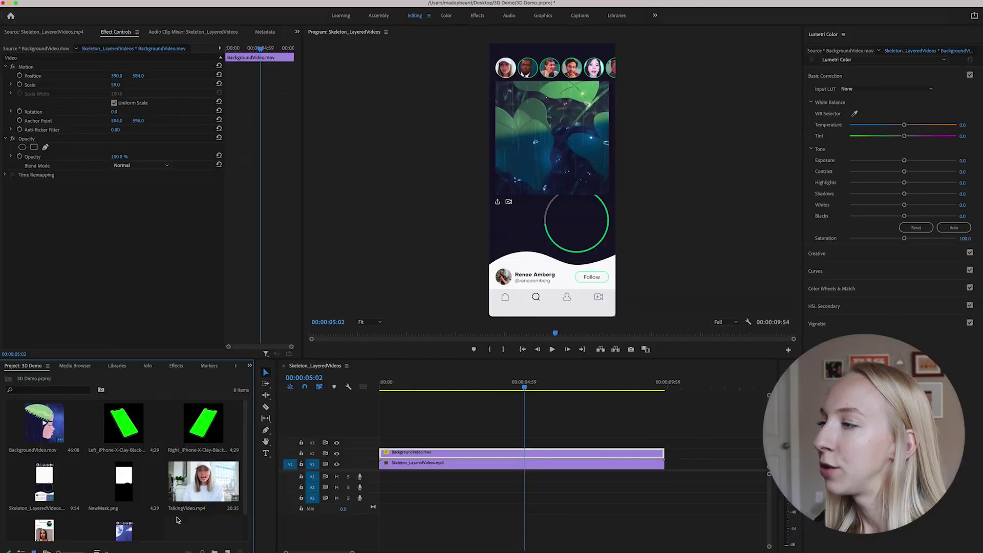
- Place NewMask.png on track V3 and extend it to the full sequence length
left_click(127, 480)
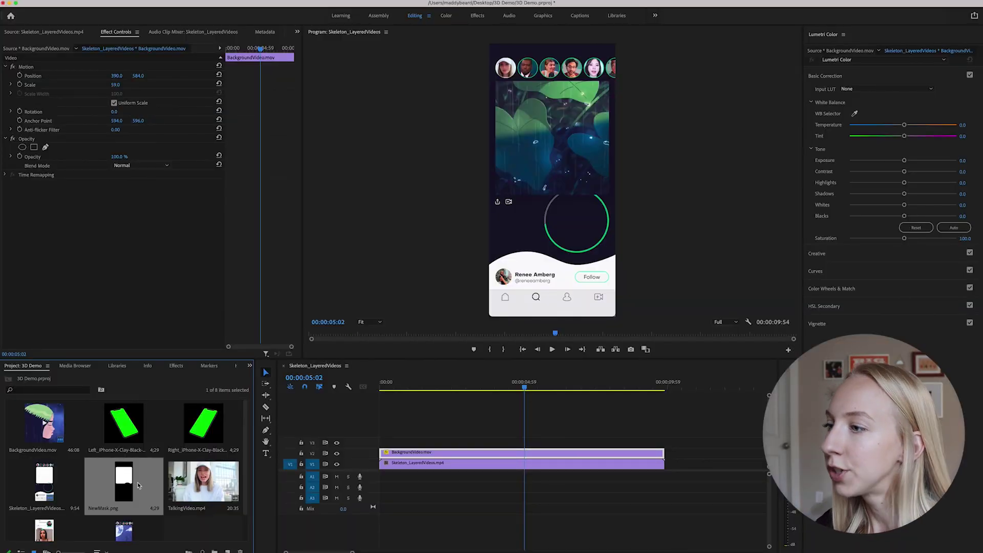
left_click_drag(137, 481, 378, 444)
left_click_drag(522, 442, 664, 441)
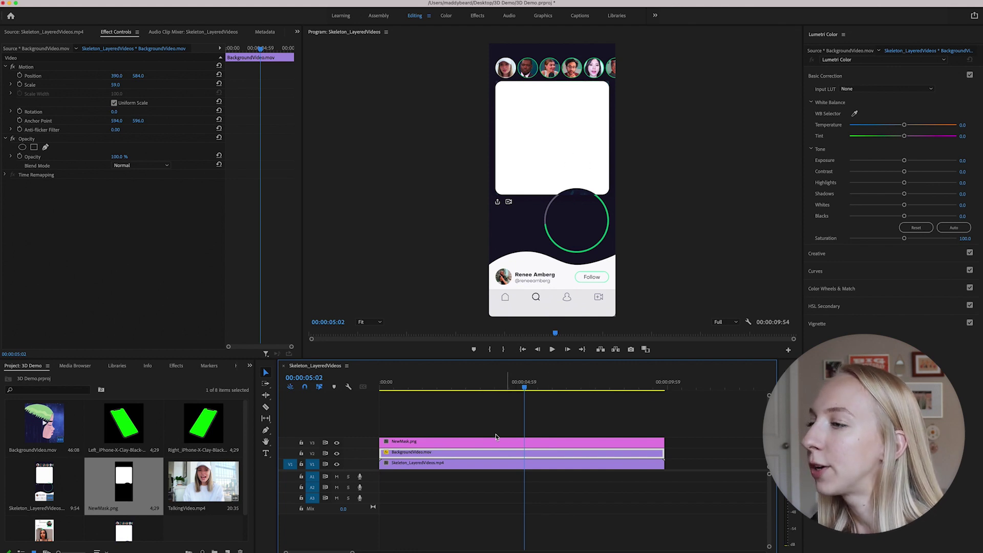
left_click(445, 443)
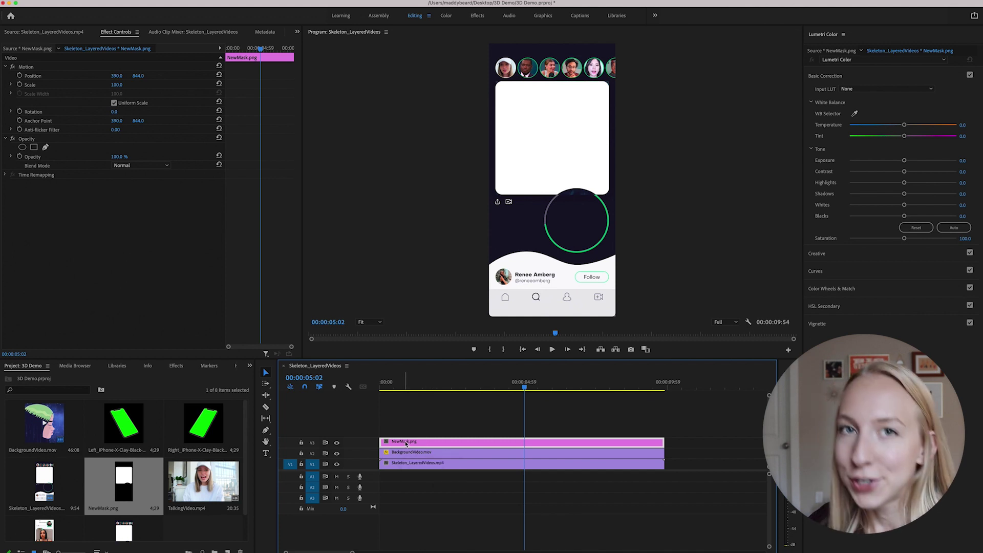
left_click(477, 15)
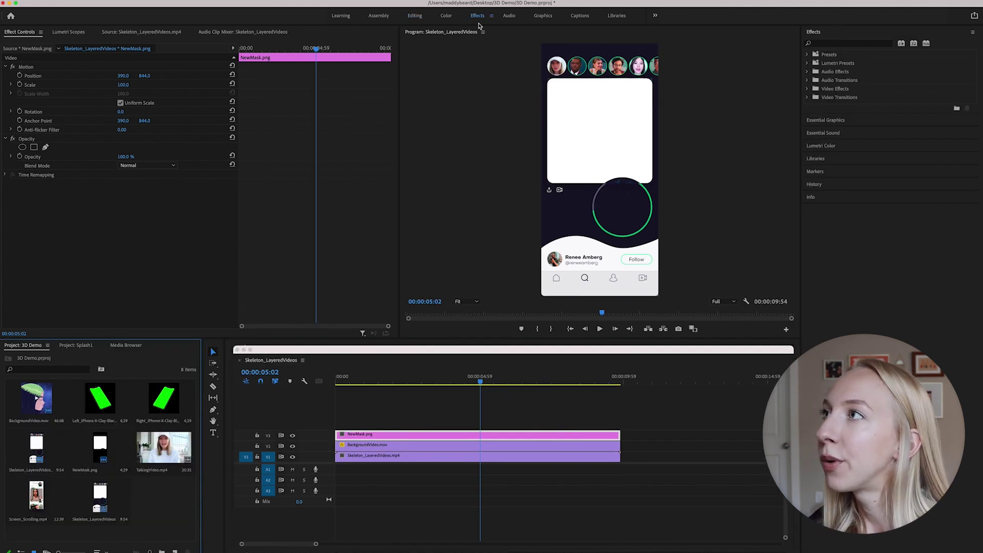
- Apply a Track Matte Key to BackgroundVideo.mov with Matte set to Video 3
left_click(850, 43)
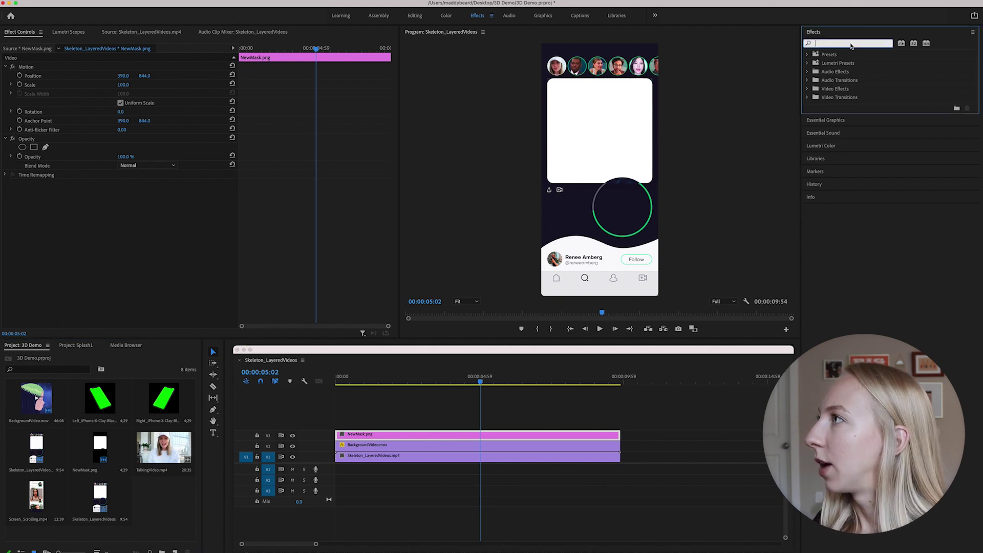
type("track matte key")
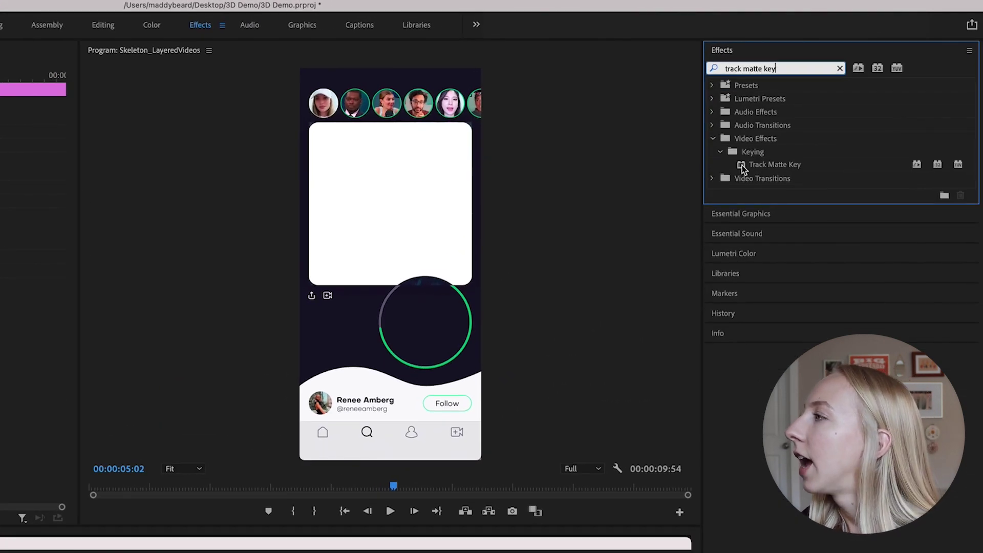
left_click_drag(743, 164, 95, 552)
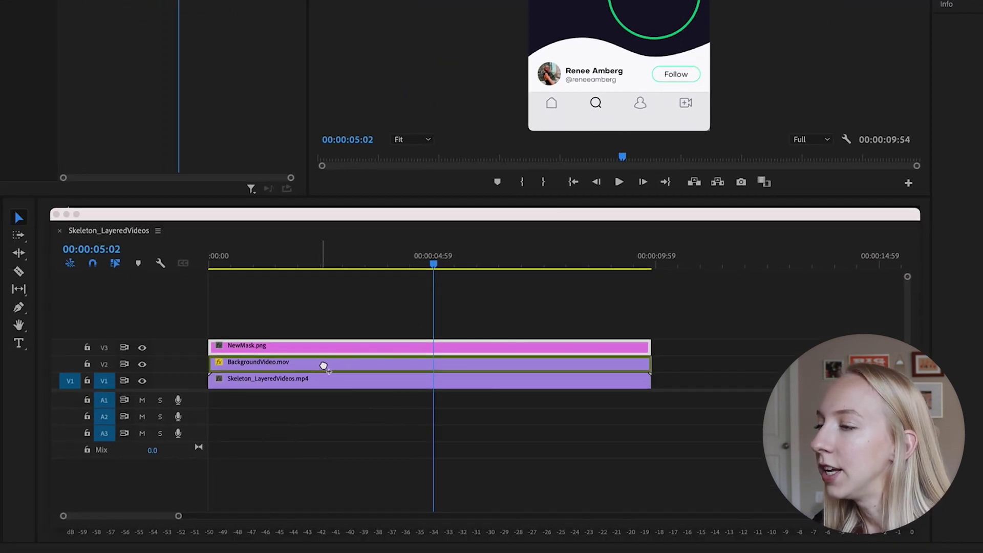
left_click_drag(323, 365, 336, 365)
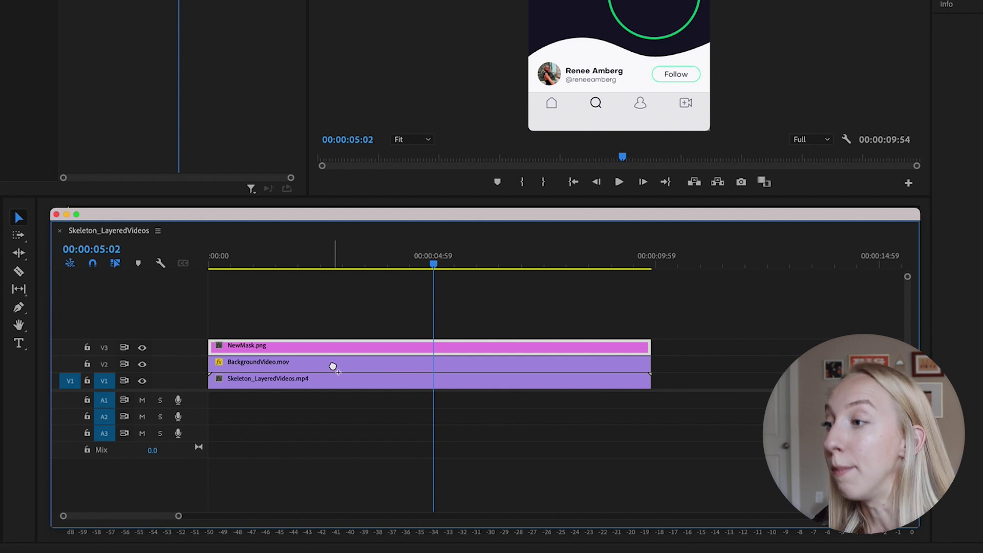
left_click(334, 367)
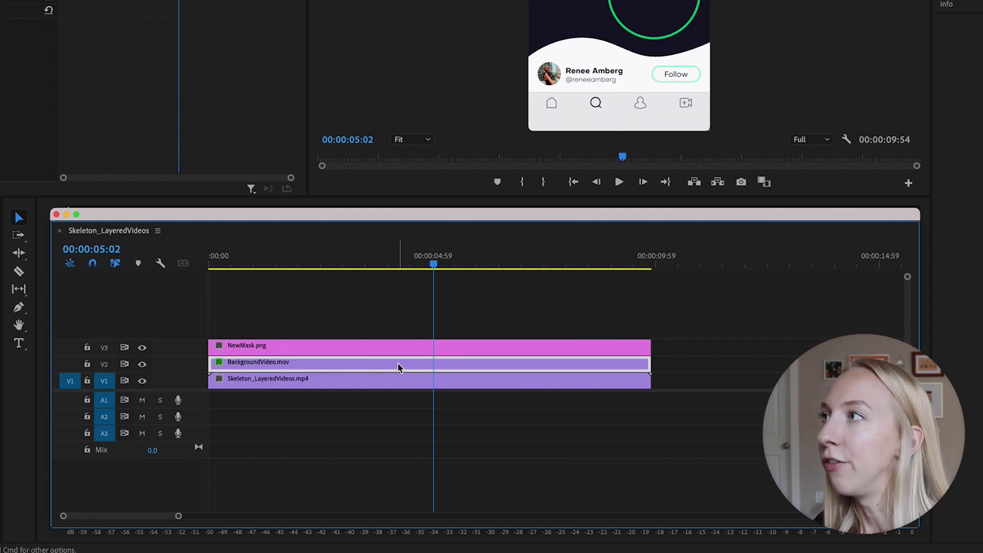
key("shift+5")
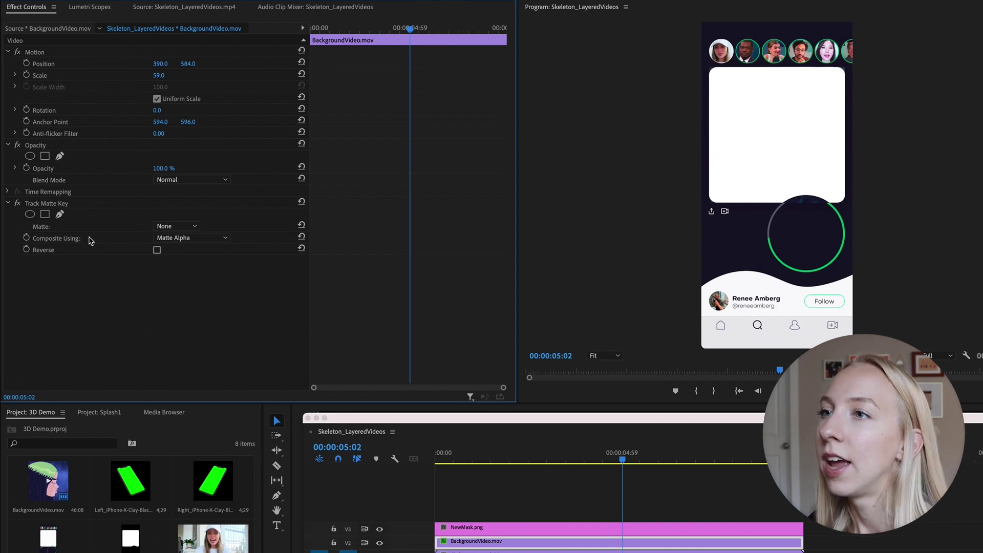
left_click(178, 226)
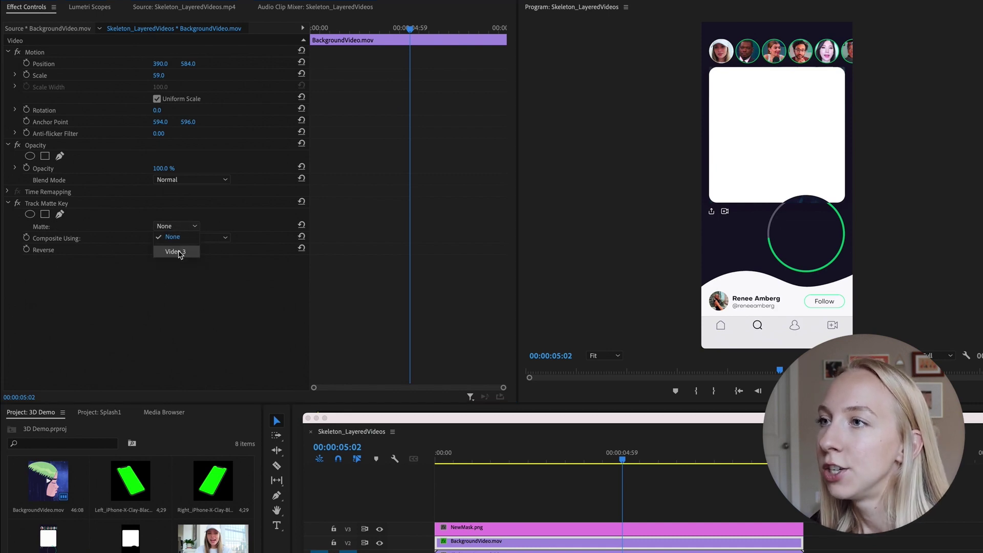
left_click(179, 254)
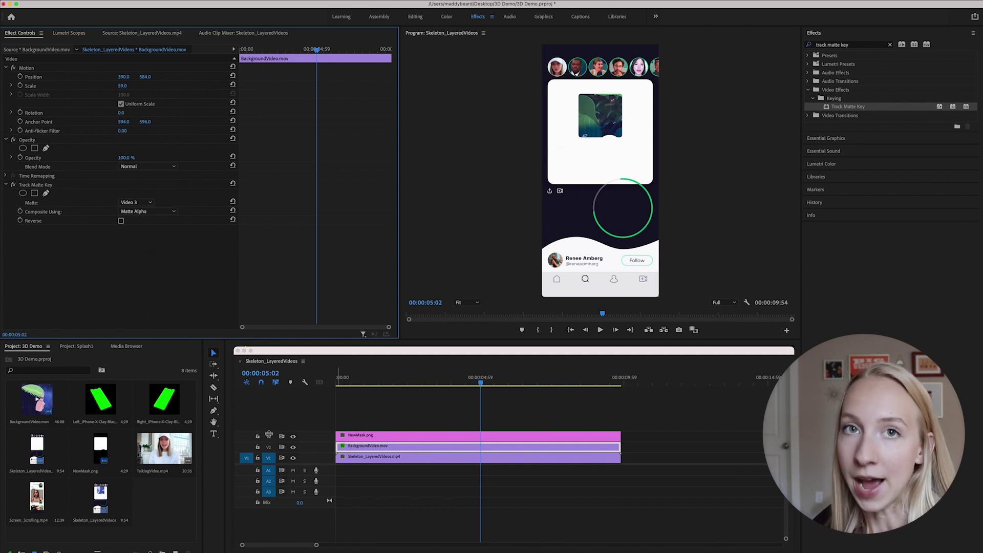
- Scale NewMask.png to 225, then about 241, move it down to Y 1471, and play back
left_click(368, 436)
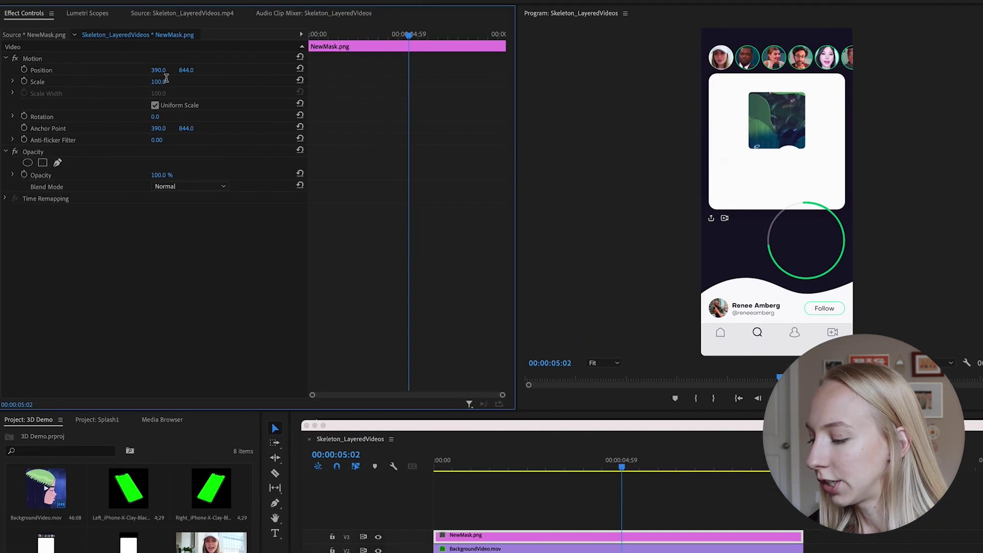
left_click(166, 80)
type("225")
key("Return")
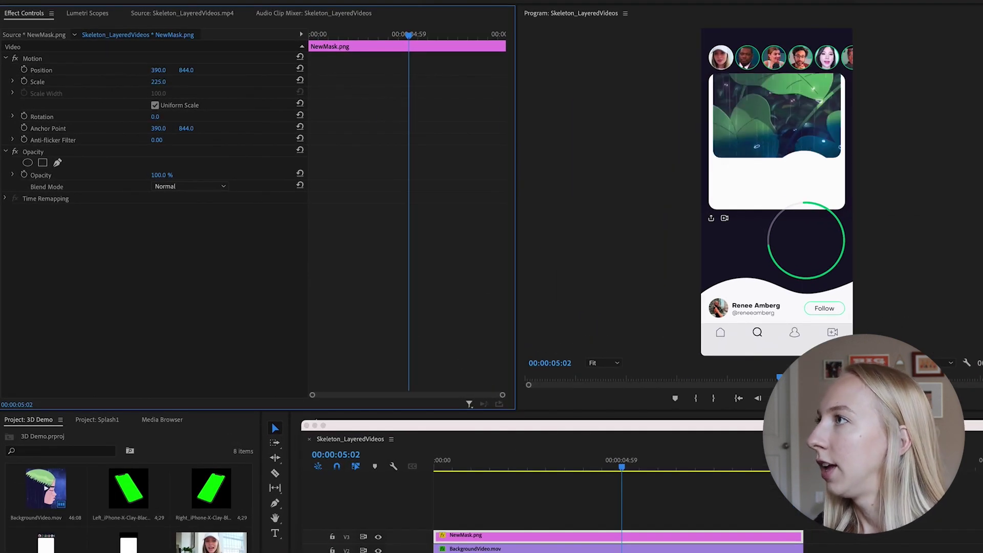
left_click_drag(187, 70, 166, 82)
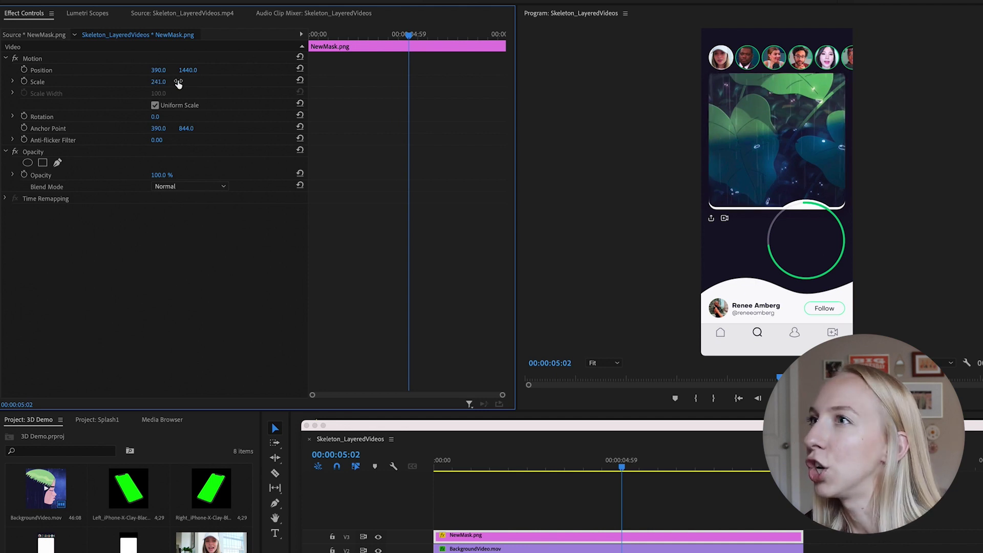
left_click_drag(187, 70, 193, 70)
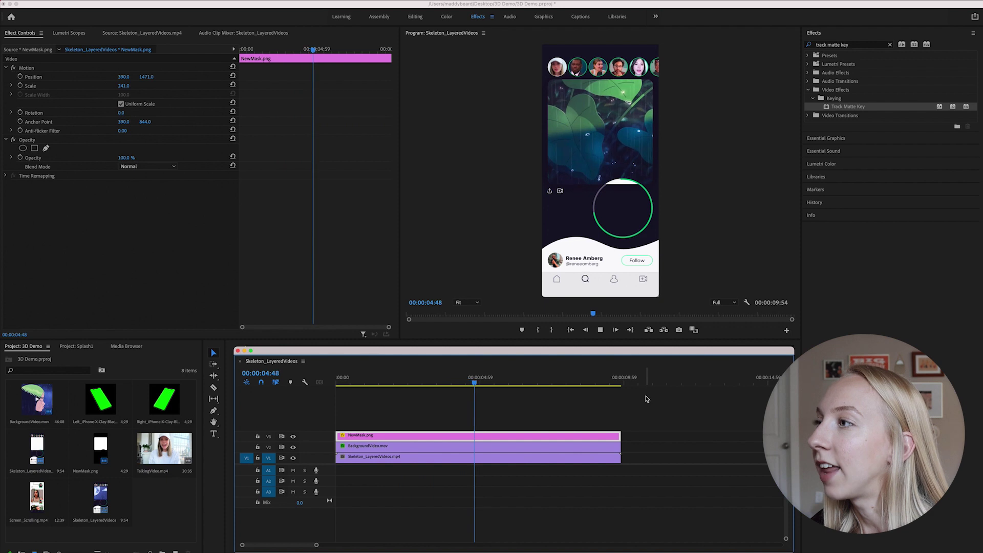
key("space")
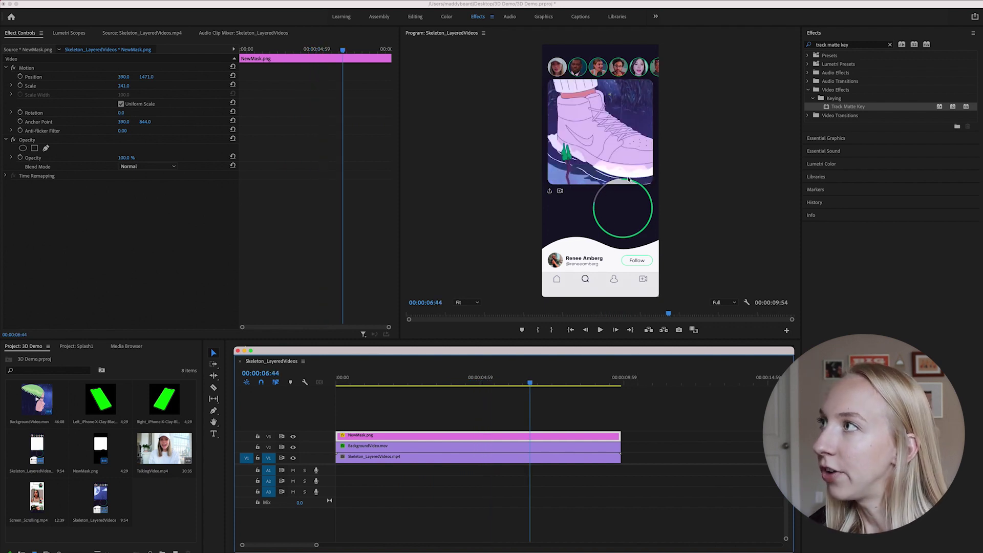
- Trim TalkingVideo.mp4 from 09:00 to 13:06 in the Source monitor and place it on V4
left_click(160, 451)
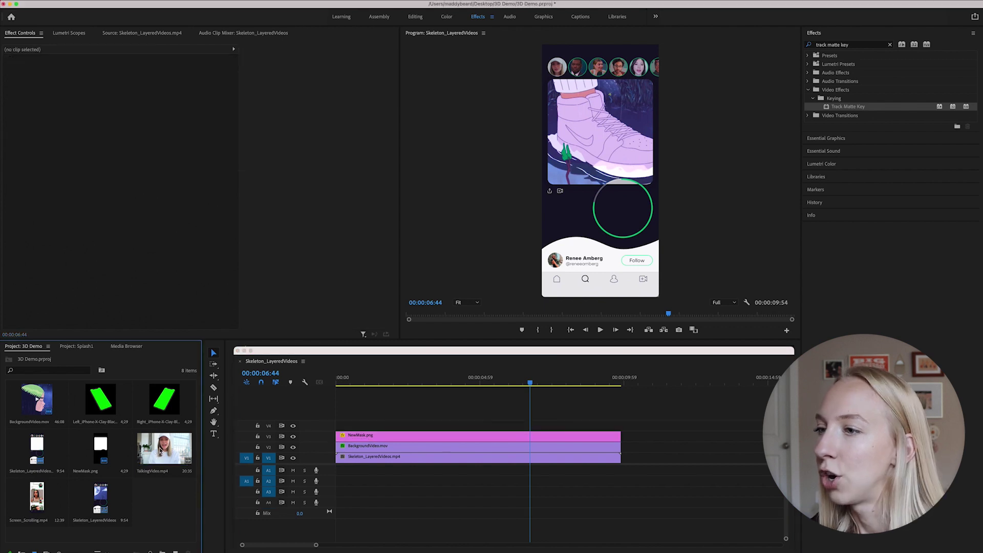
double_click(161, 451)
mouse_move(158, 316)
left_mouse_down()
mouse_move(147, 316)
mouse_move(174, 317)
left_mouse_up()
key("i")
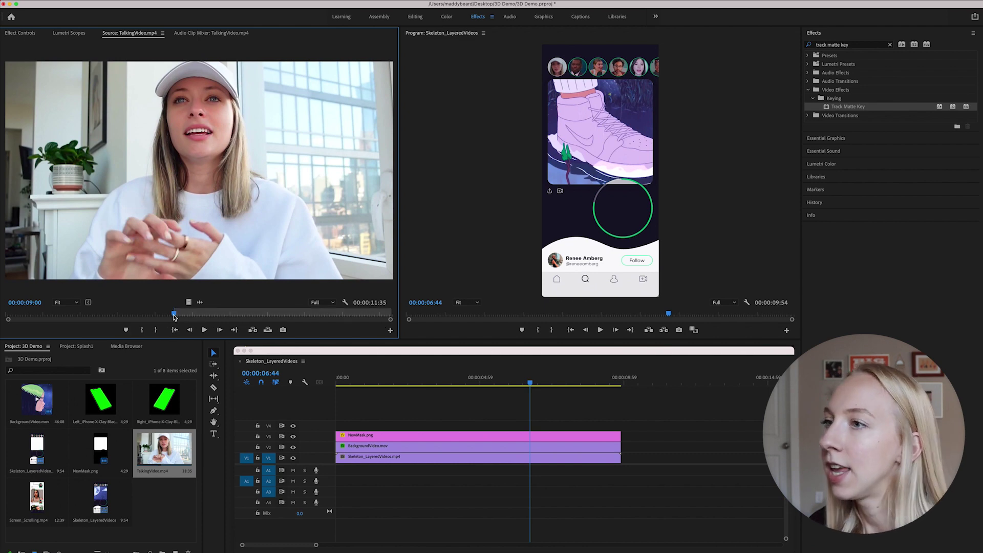
left_click_drag(176, 316, 252, 313)
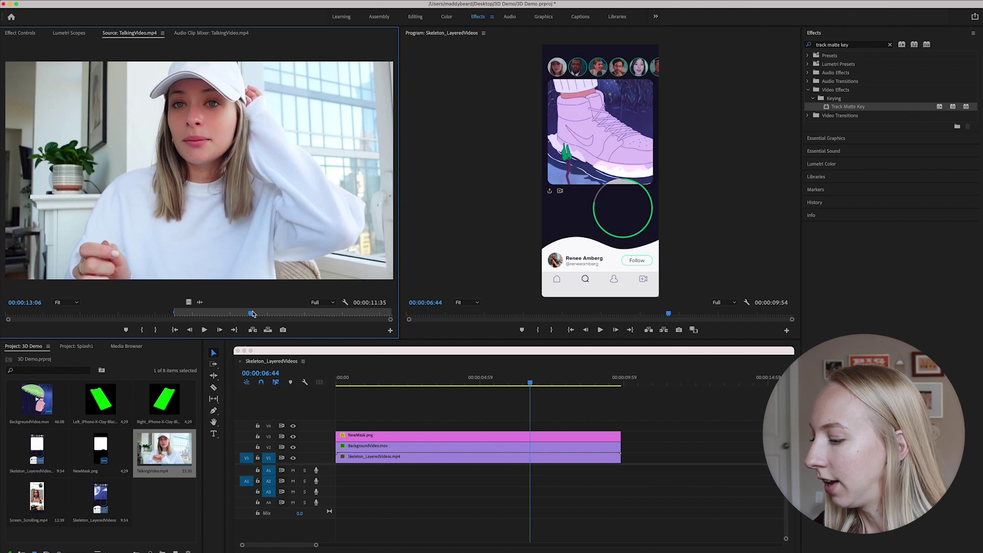
key("o")
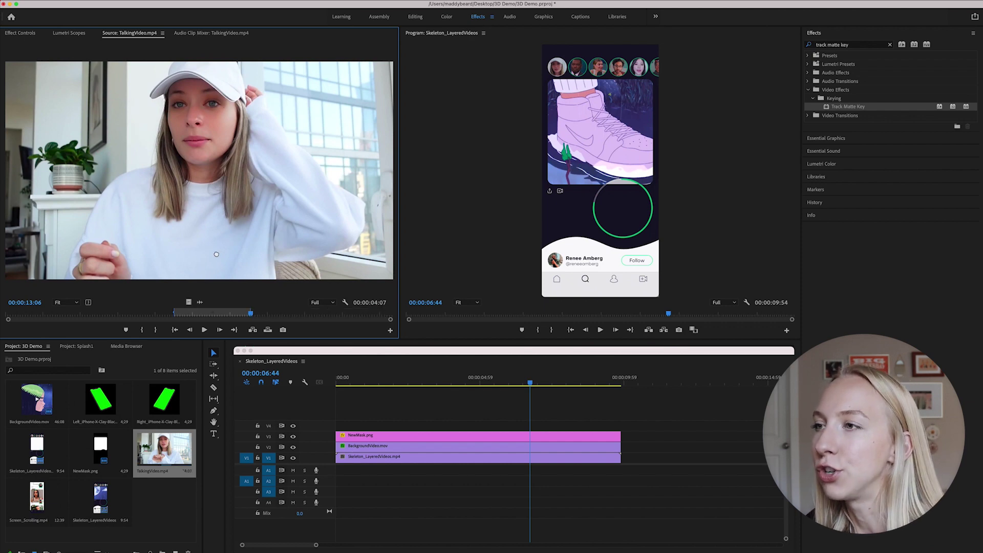
left_click_drag(352, 393, 338, 427)
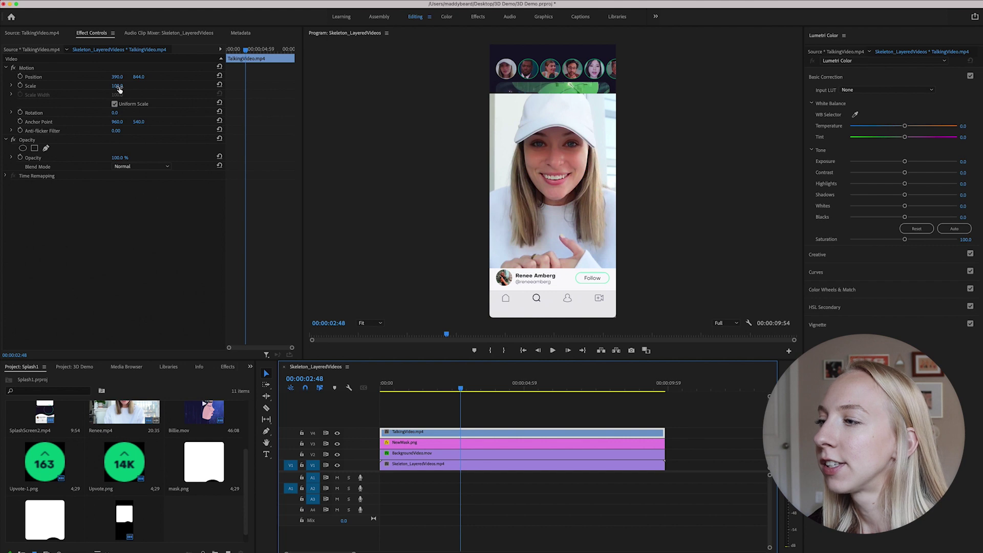
- Scale TalkingVideo.mp4 to 63 at position 528, 1208 and add an ellipse mask
left_click_drag(119, 89, 170, 77)
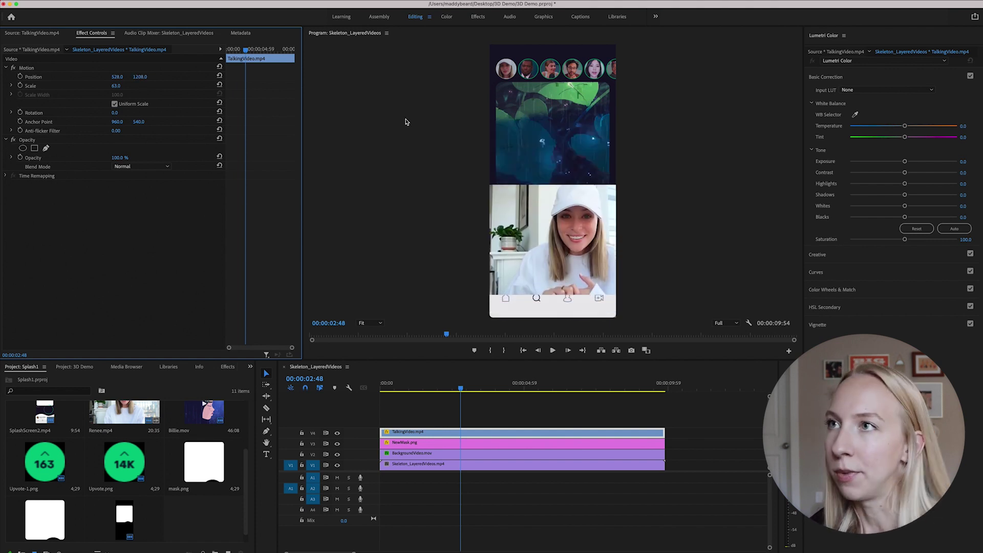
left_click(425, 433)
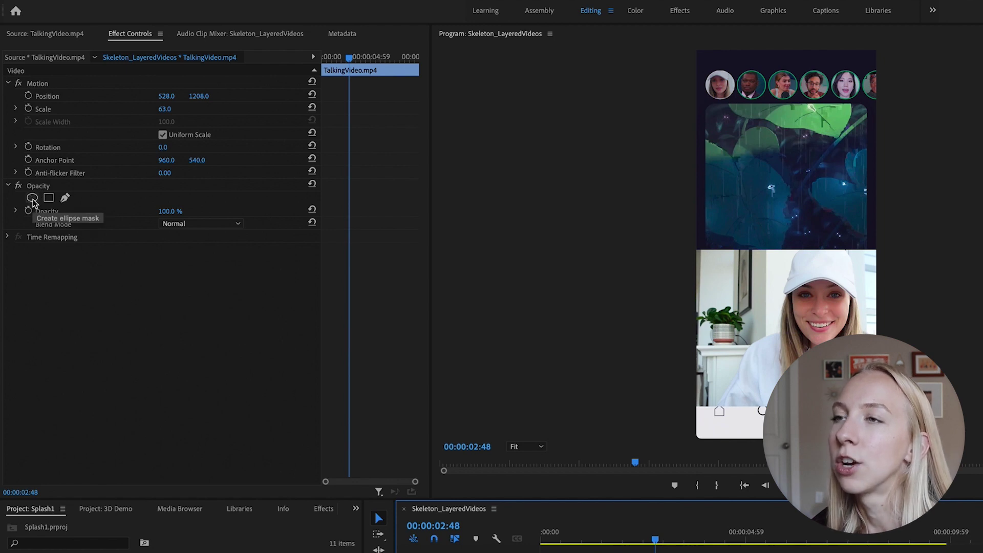
left_click(33, 198)
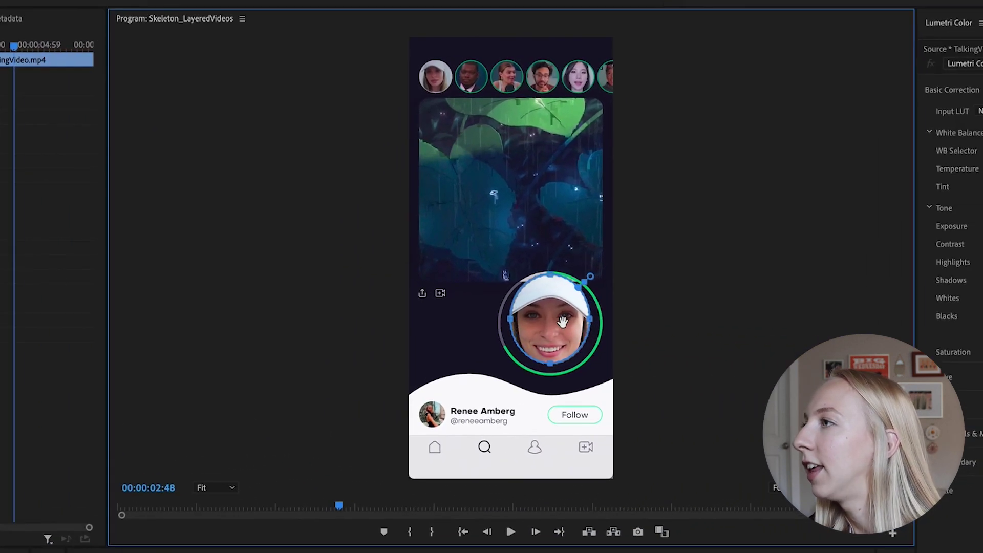
- Stretch the oval mask down and outward to the green ring, then preview playback
left_click_drag(551, 368, 553, 375)
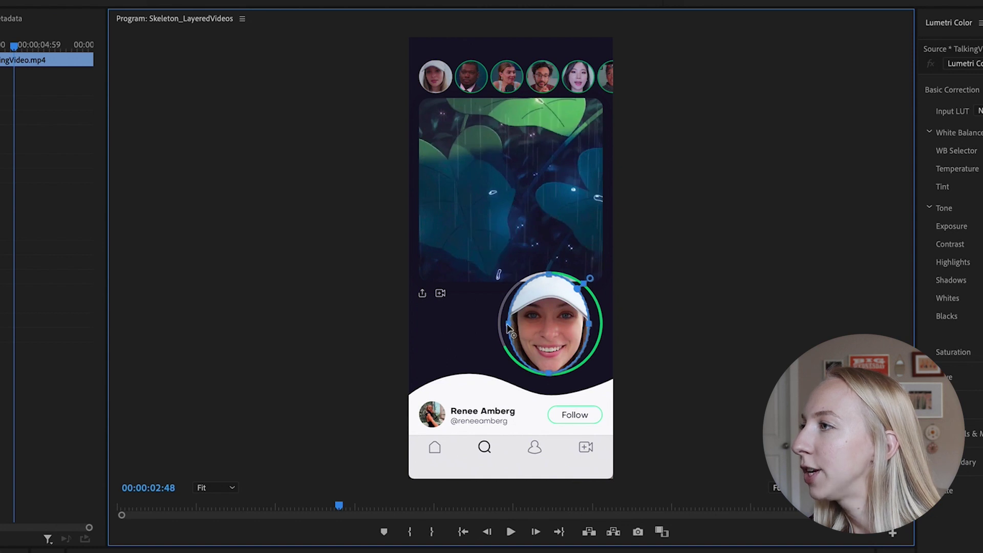
left_click_drag(508, 328, 503, 324)
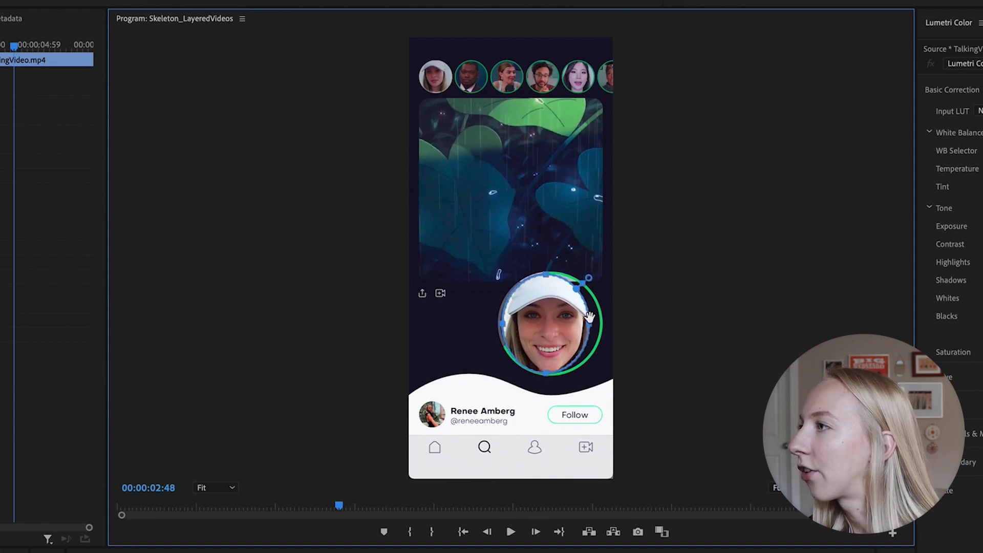
left_click_drag(590, 320, 599, 325)
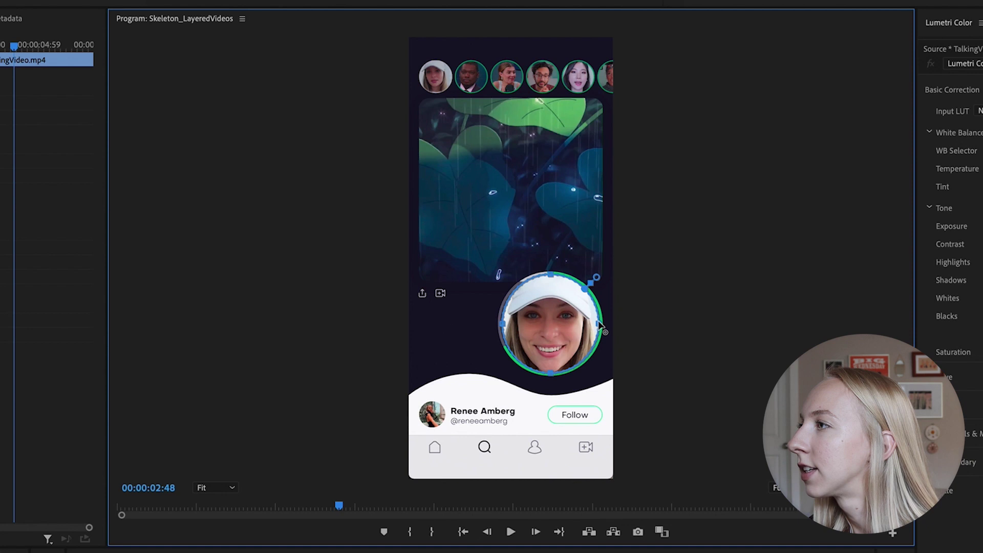
key("space")
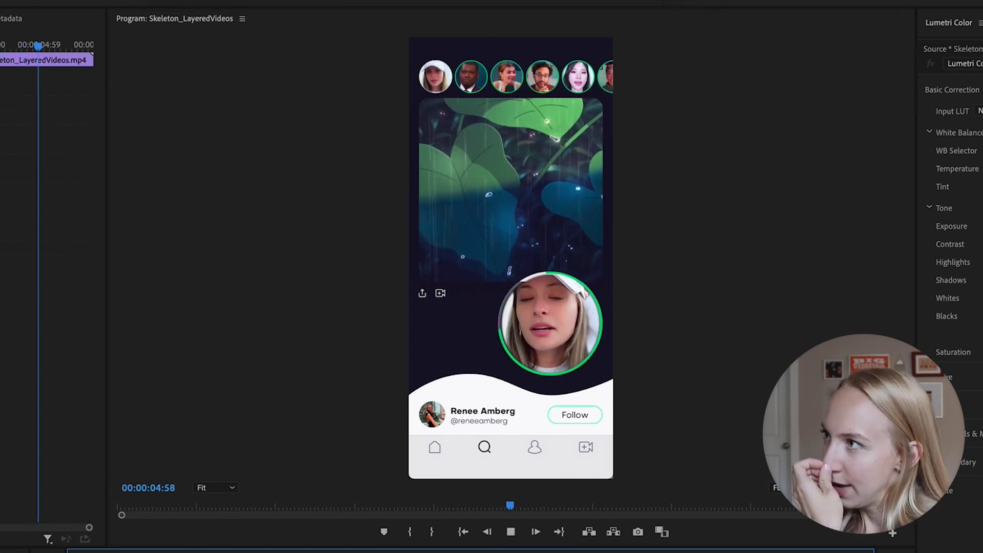
key("space")
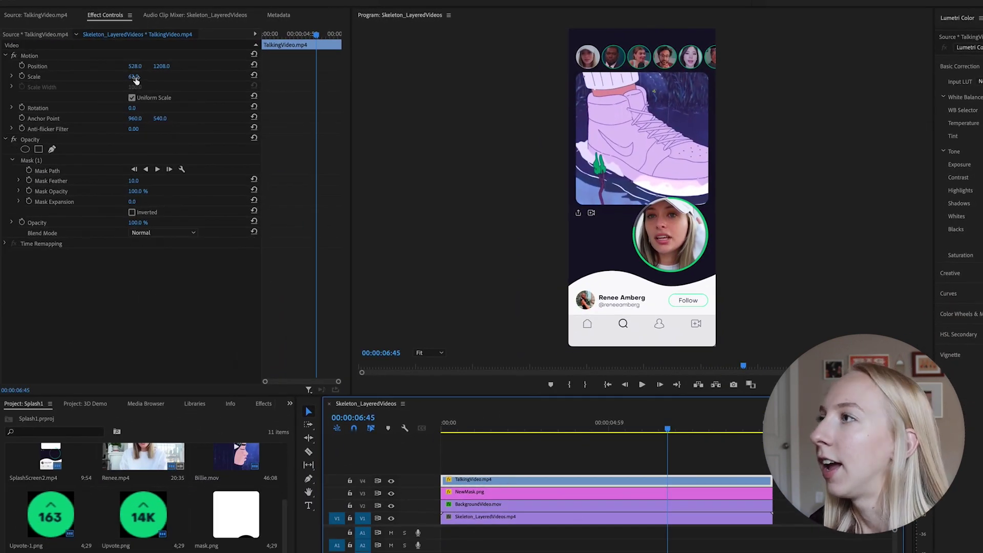
- Scale the talking head to 54, move it lower, and set Mask Expansion 53 with Feather 0
left_click_drag(134, 76, 153, 66)
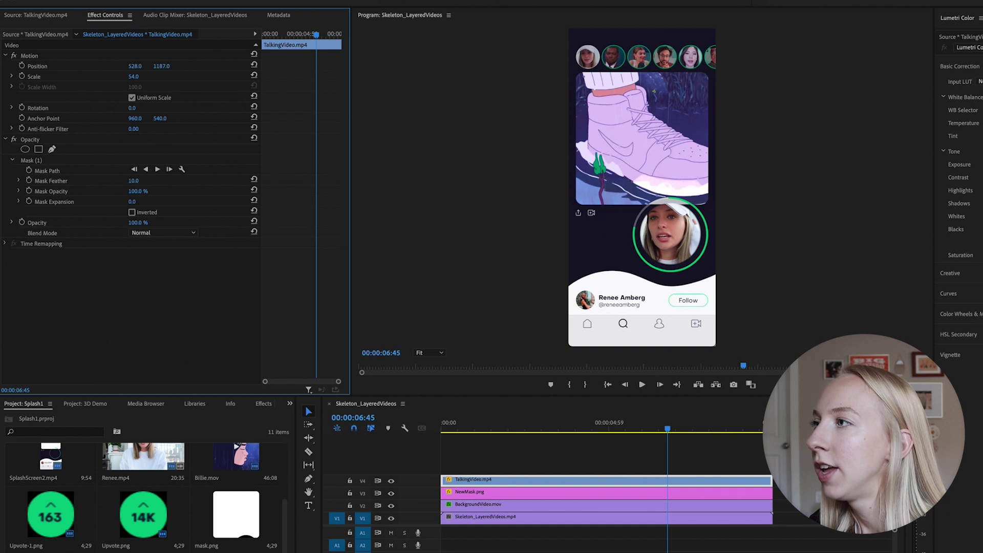
left_click_drag(161, 66, 162, 66)
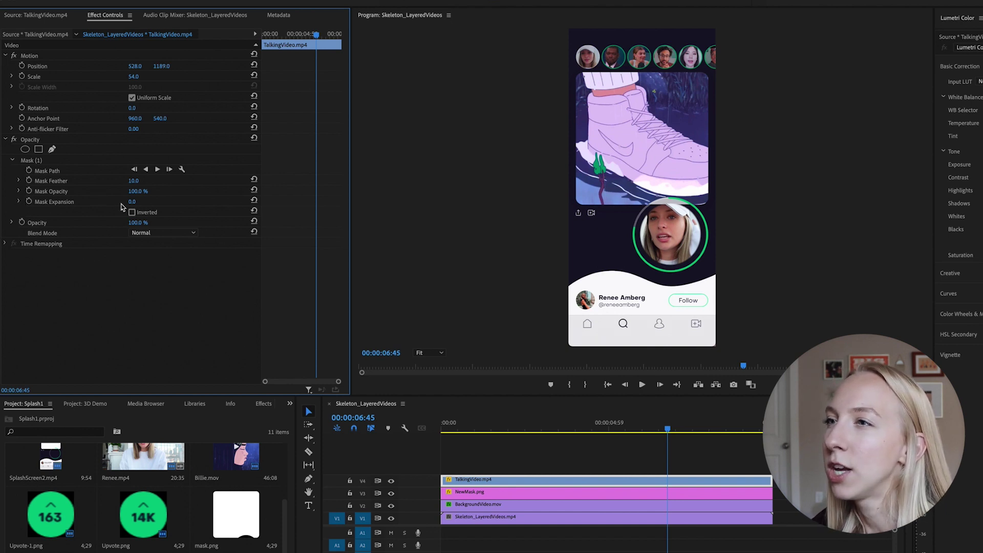
left_click_drag(132, 201, 158, 201)
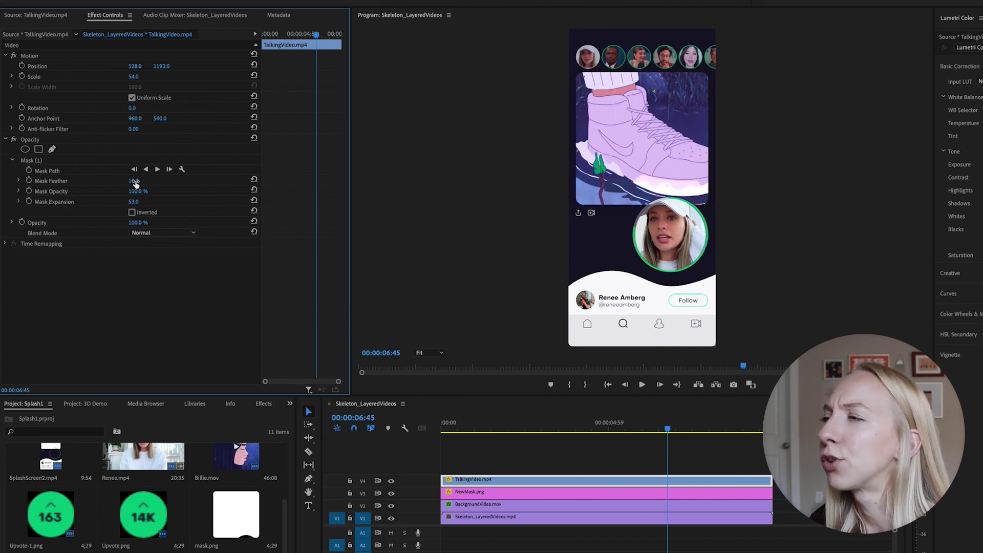
left_click_drag(136, 182, 121, 182)
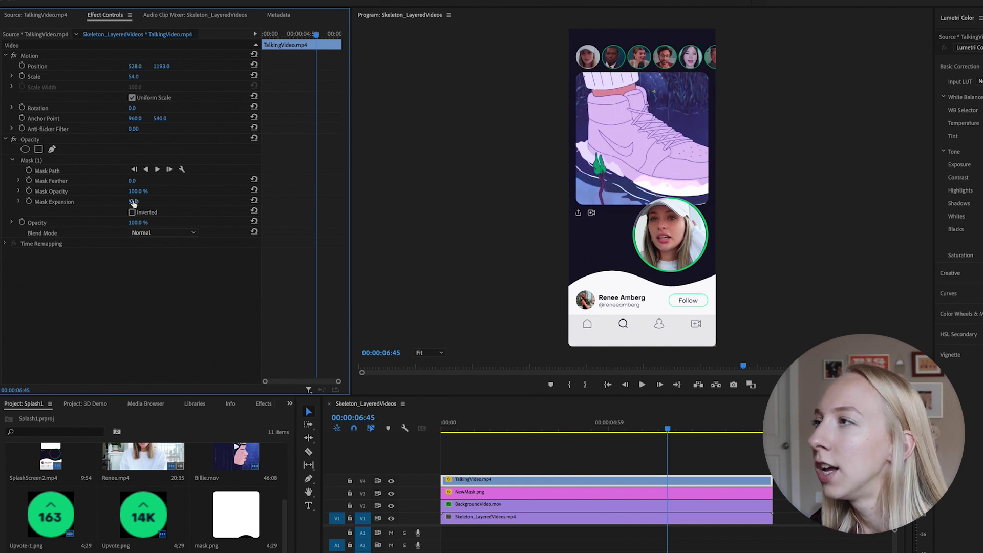
- Play the layered sequence from the start to review the composite
left_click(523, 448)
key("Home")
key("space")
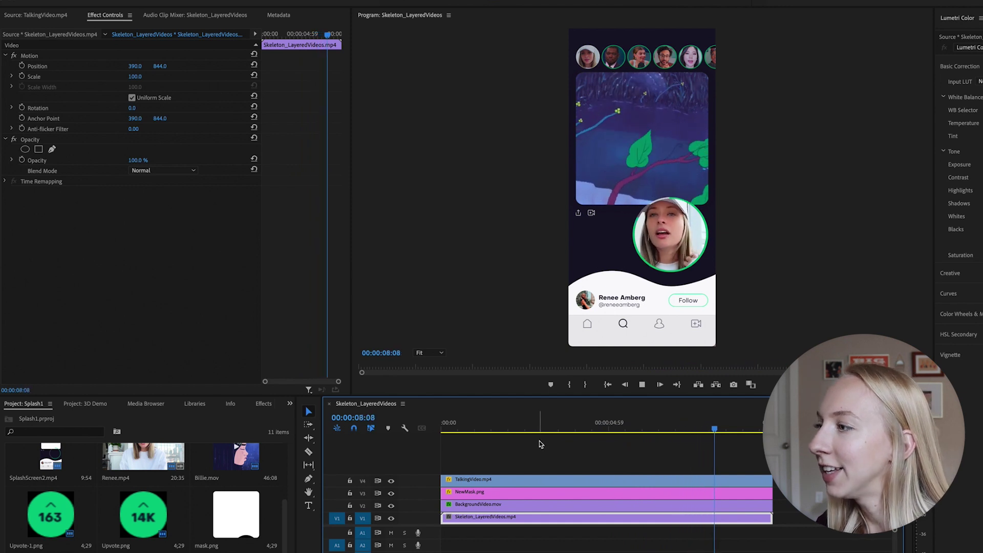
key("space")
key("Home")
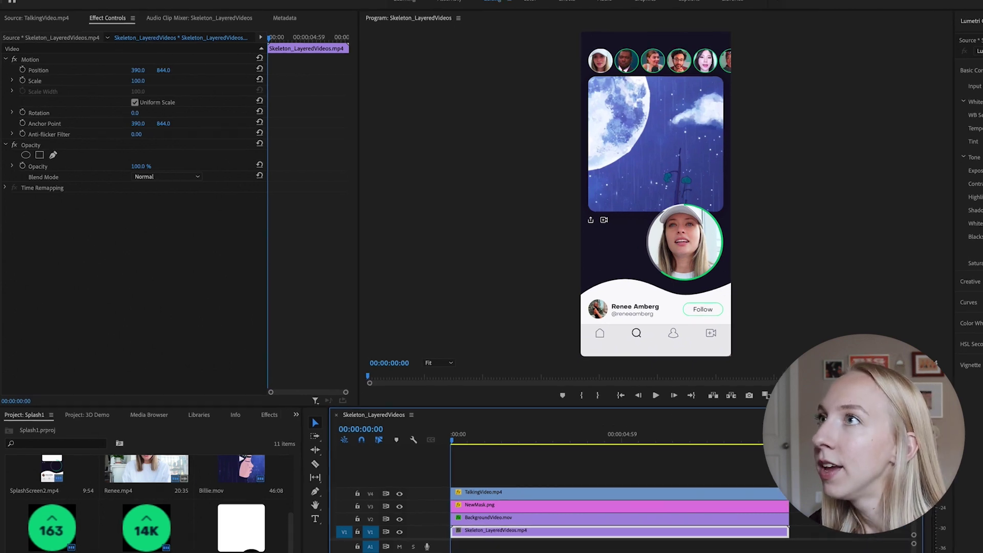
left_click(55, 1)
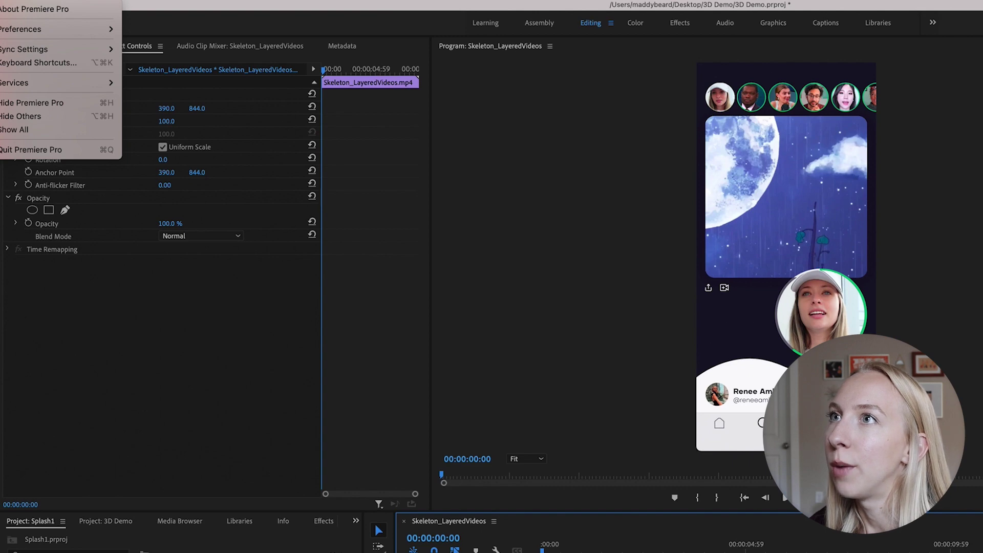
- Open the Export Media settings for the layered sequence from the File menu
left_click(66, 1)
mouse_move(145, 373)
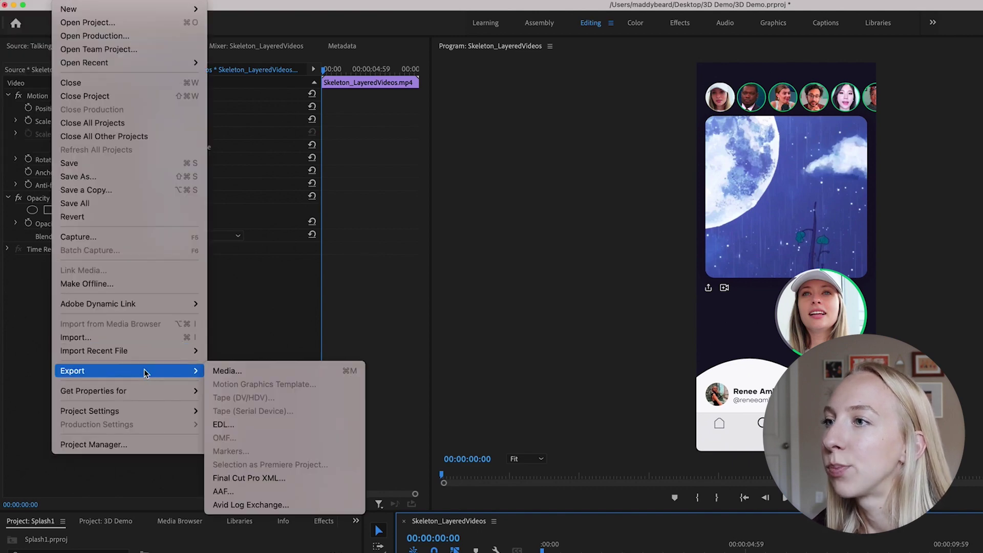
left_click(299, 371)
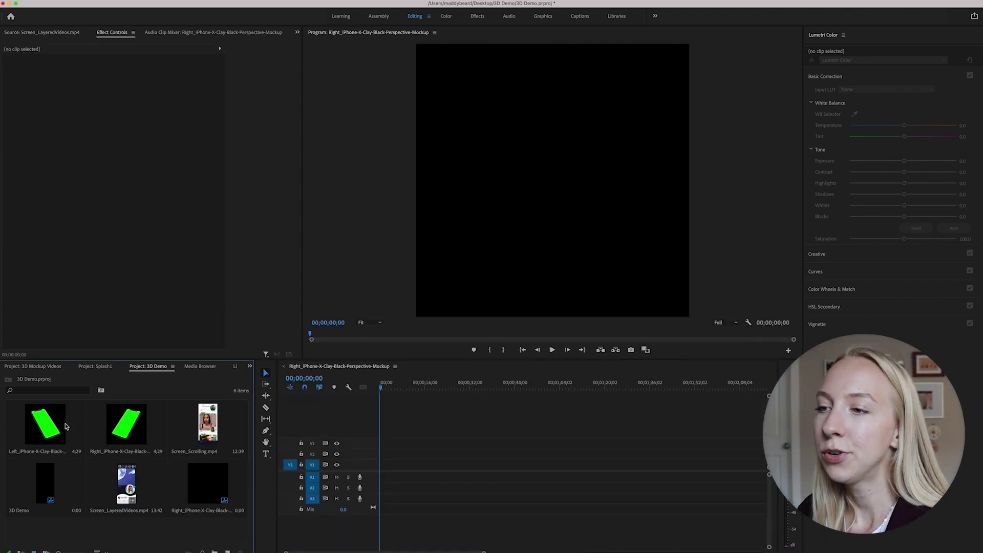
- Create a Right_iPhone mockup sequence and add a rectangle graphic on V1 beneath the phone
left_click_drag(125, 423, 477, 455)
key("equal")
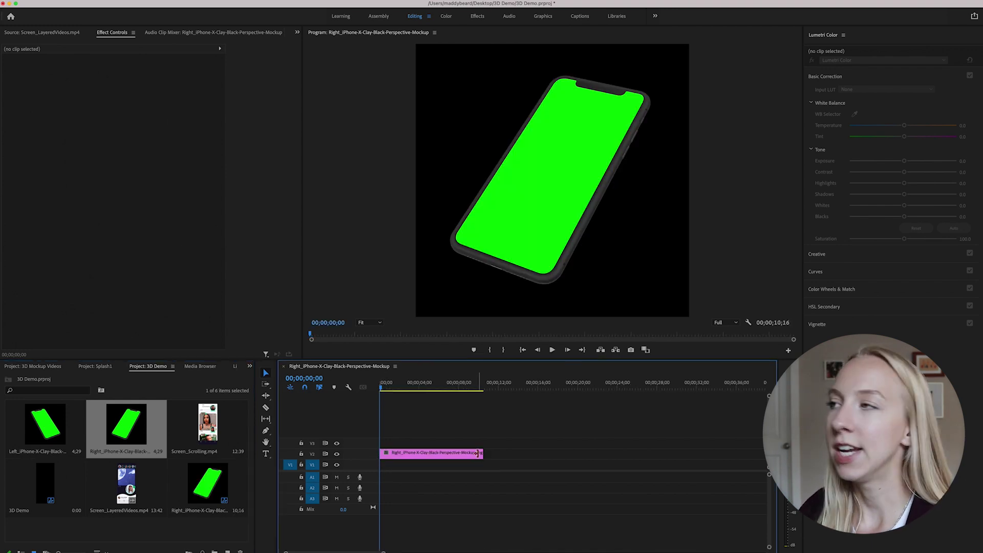
left_click(171, 1)
mouse_move(221, 30)
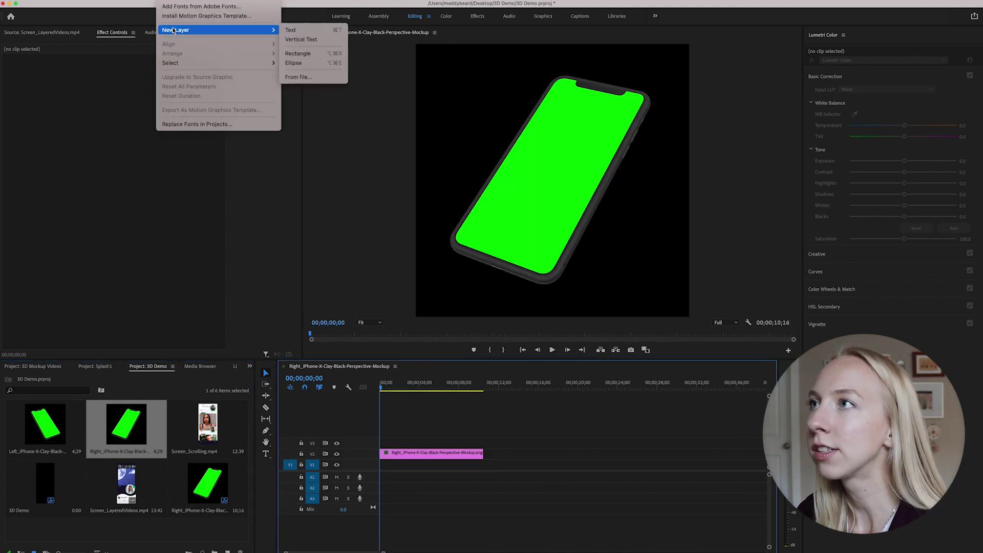
left_click(309, 60)
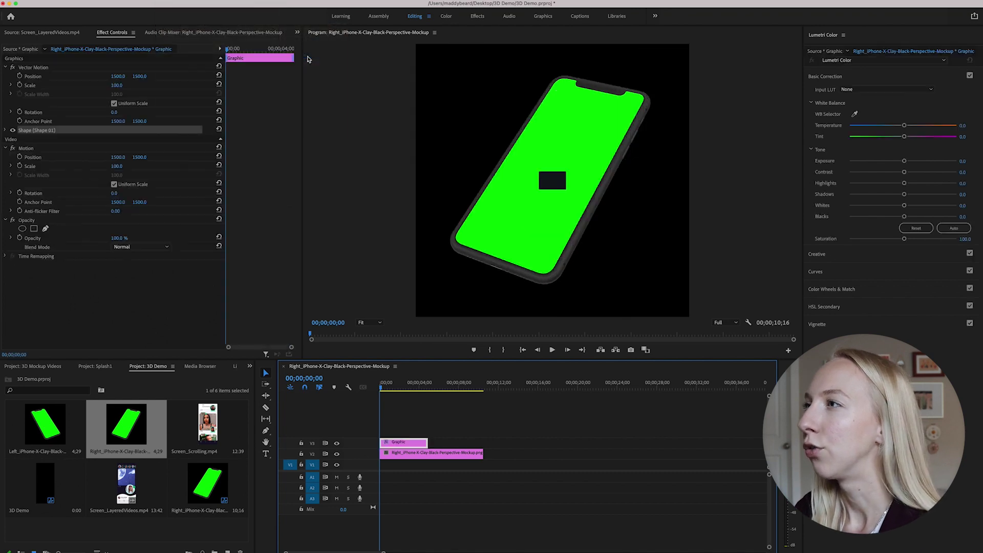
left_click(562, 188)
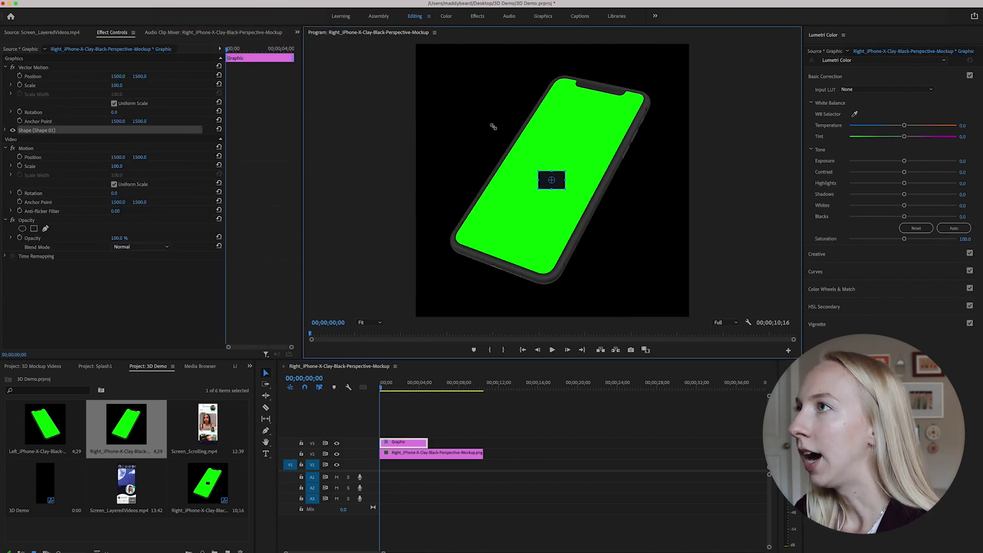
left_click_drag(551, 177, 424, 49)
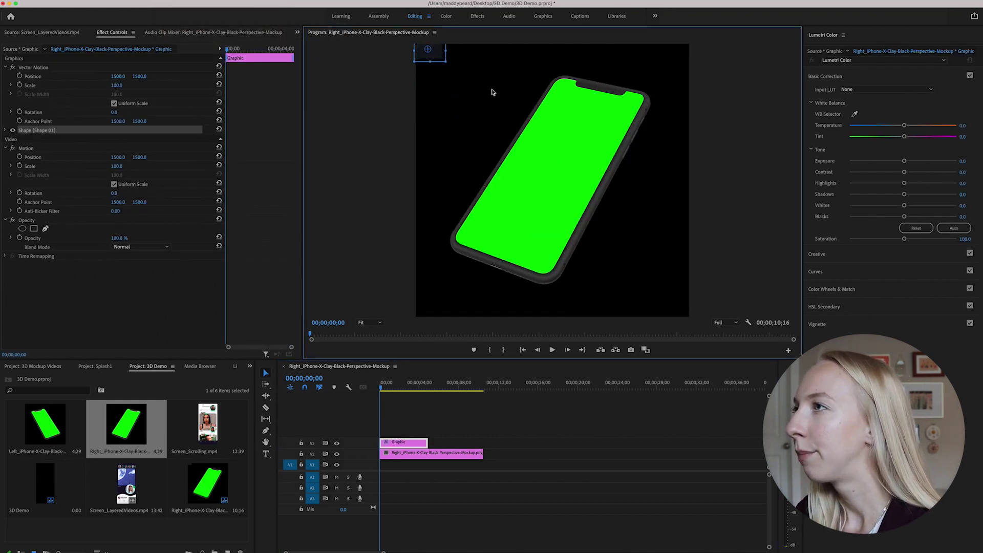
left_click_drag(414, 442, 482, 465)
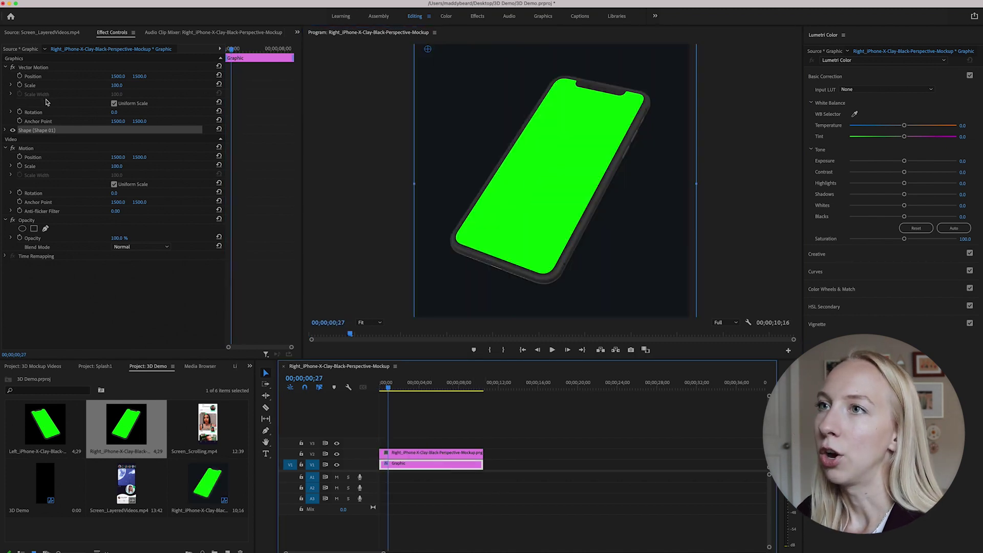
- Set the rectangle's fill colour to dark navy 021121
left_click(5, 130)
left_click(41, 170)
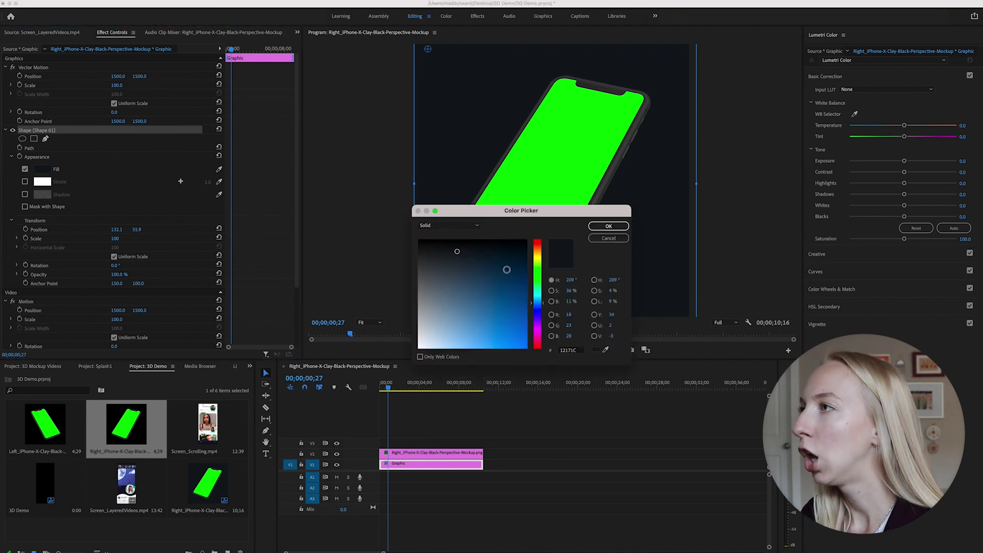
left_click_drag(496, 267, 527, 264)
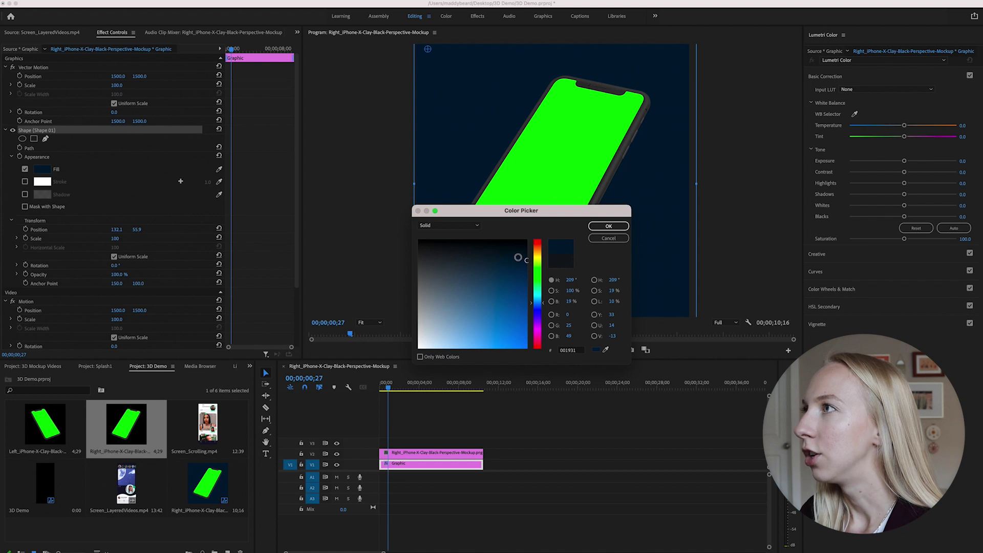
left_click_drag(526, 260, 520, 253)
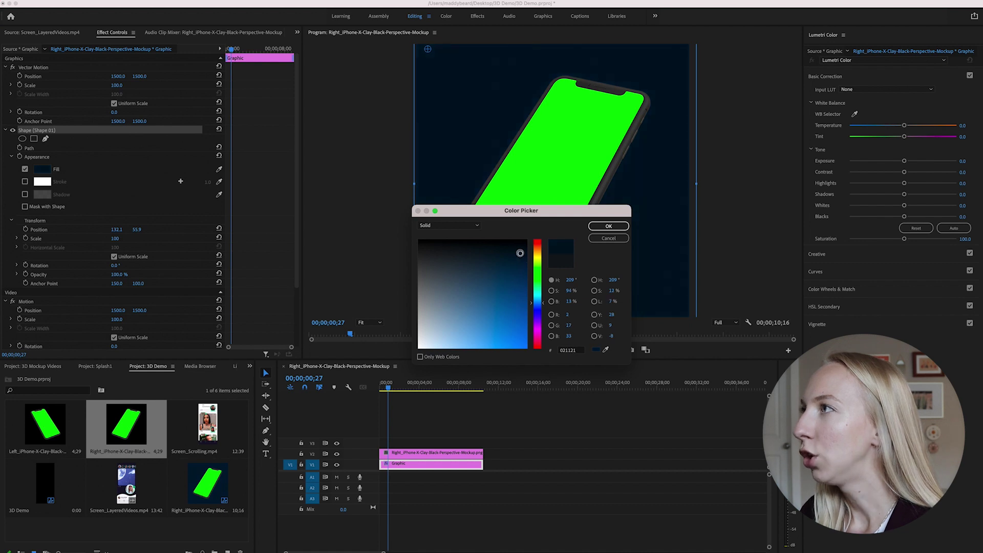
left_click(607, 226)
key("Home")
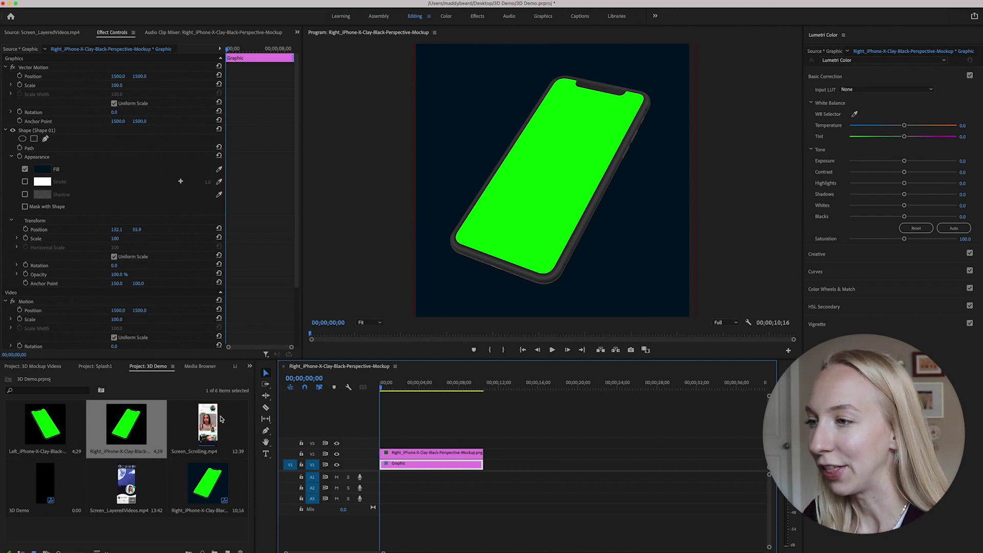
- Place Screen_Scrolling.mp4 on V3 above the phone, scaled to 131 and rotated 26°
left_click_drag(212, 427, 384, 442)
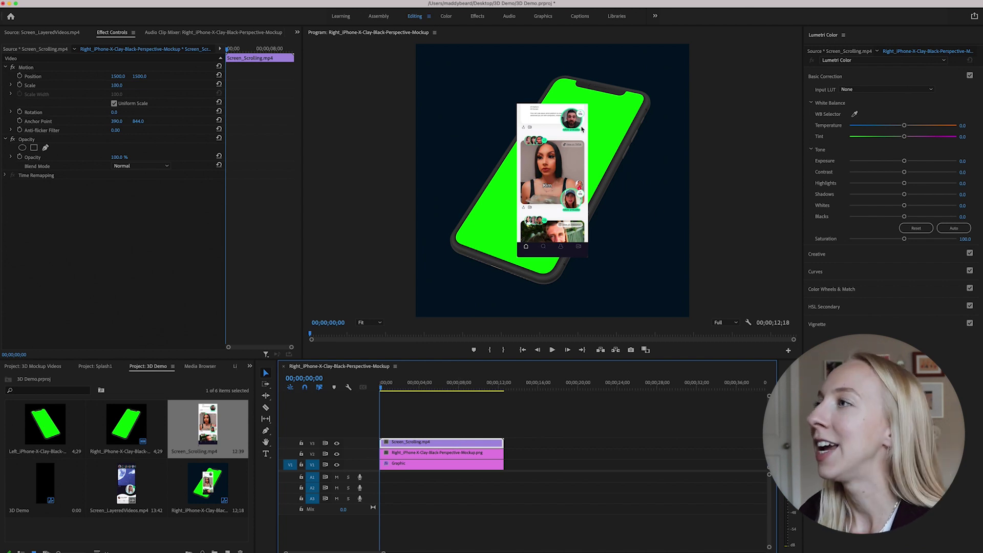
left_click_drag(109, 112, 121, 113)
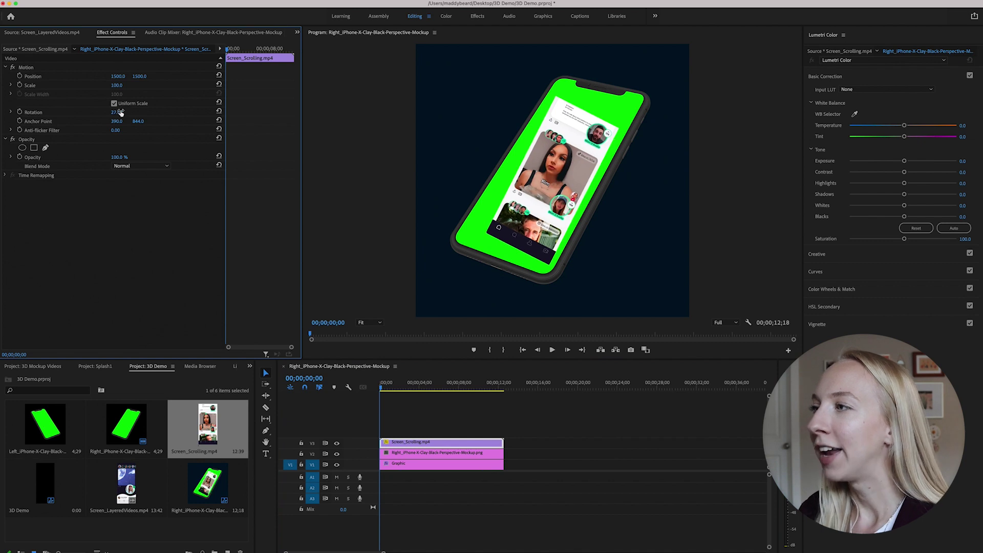
key("super+z")
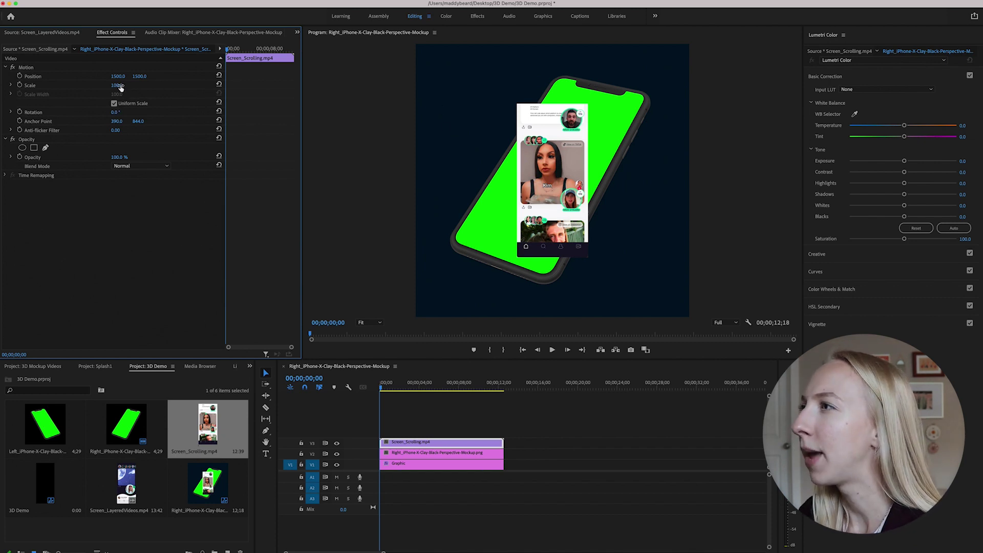
left_click_drag(119, 85, 129, 112)
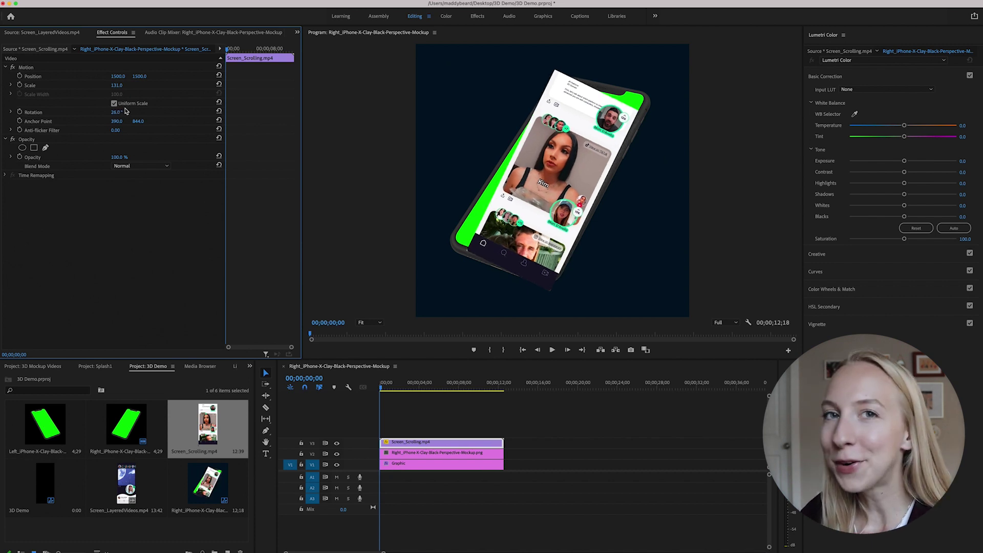
left_click(432, 443)
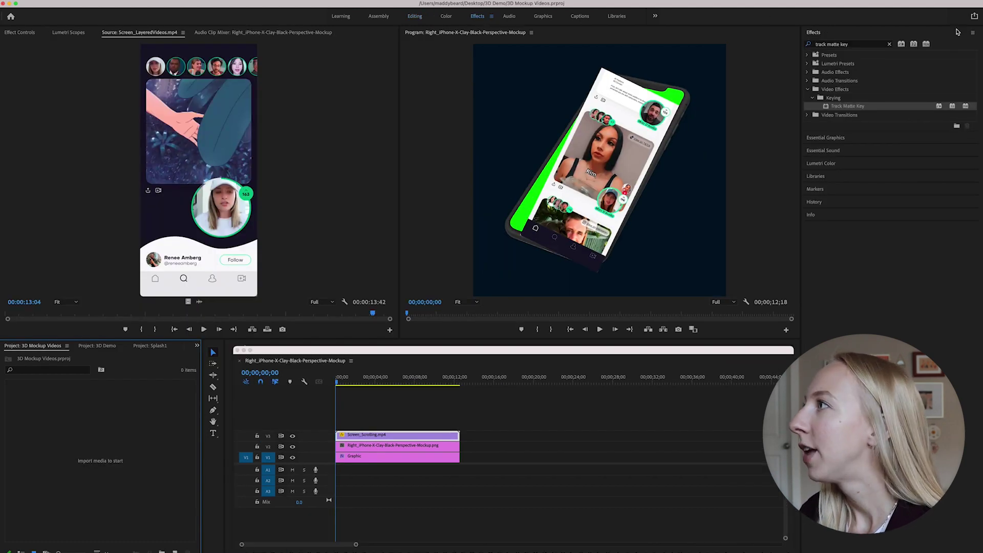
- Apply the Corner Pin effect to the Screen_Scrolling clip and show its handles
left_click(866, 45)
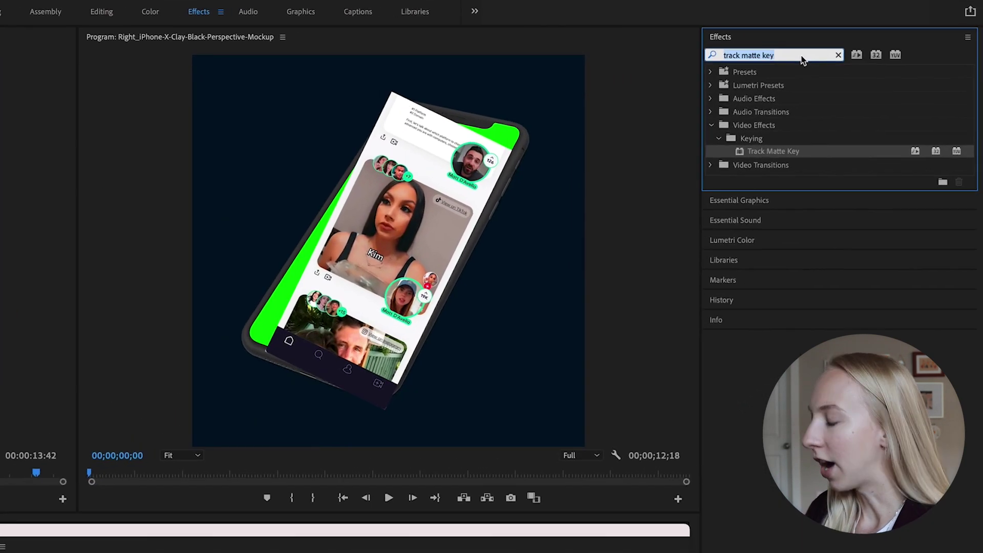
type("corner pin")
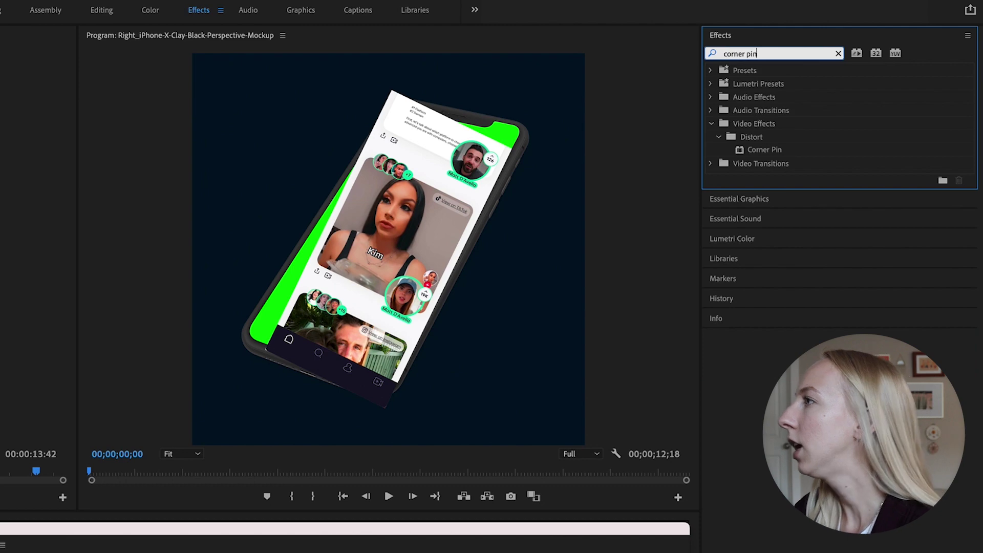
left_click(739, 151)
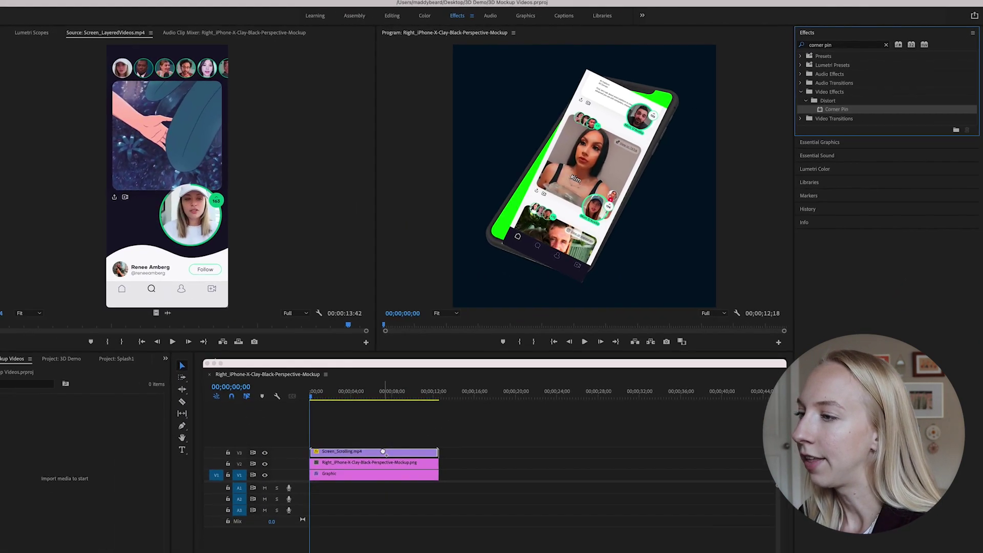
left_click_drag(383, 452, 384, 454)
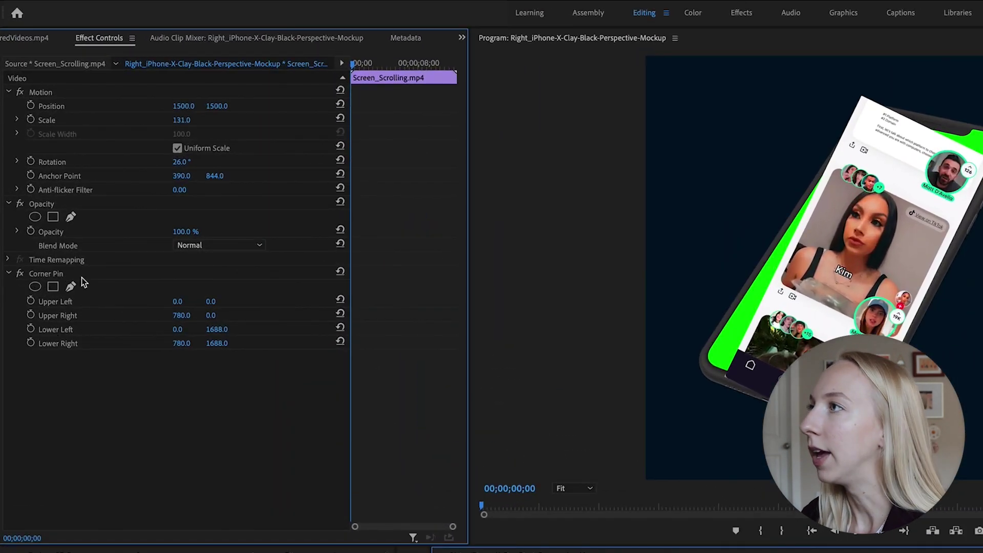
left_click(835, 262)
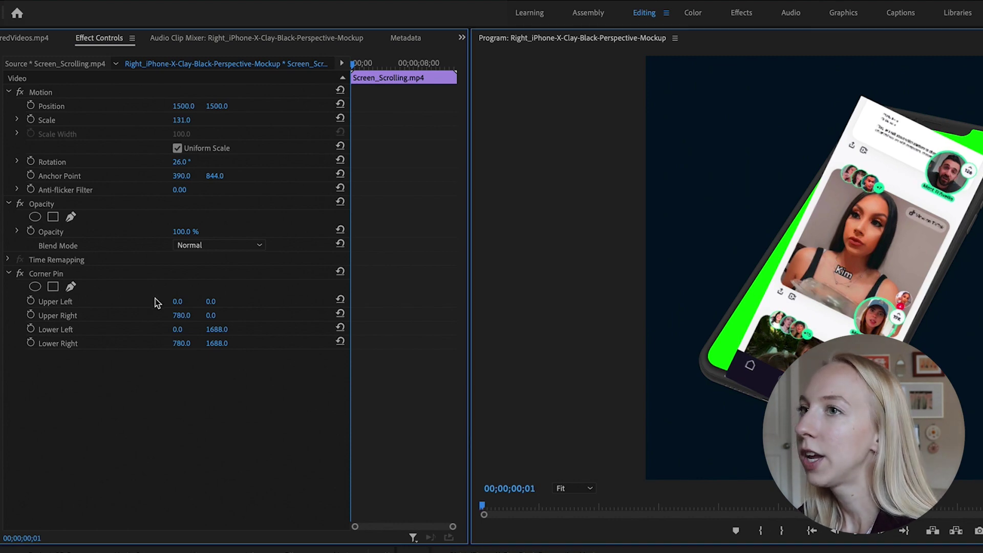
left_click(52, 275)
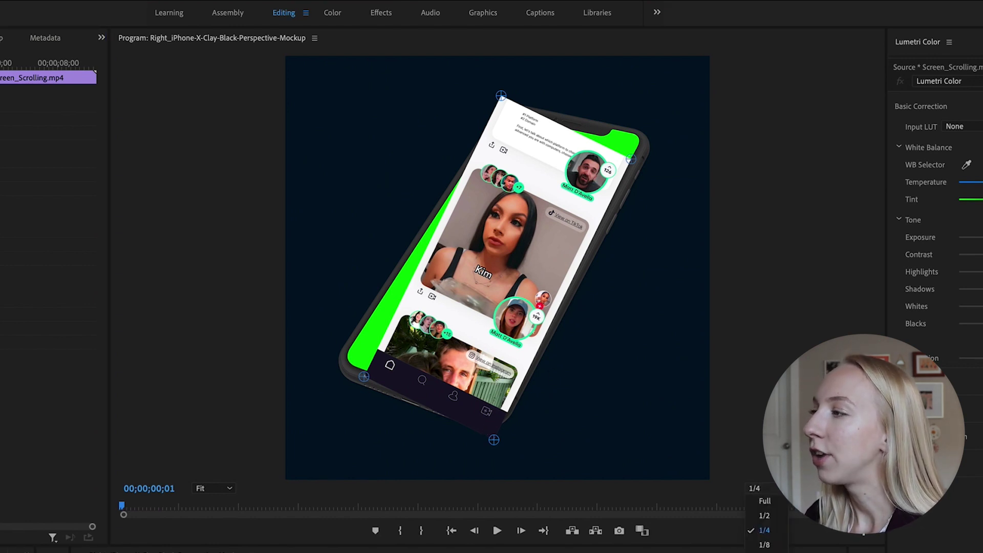
- Set playback resolution to 1/8 and play the sequence
left_click(754, 488)
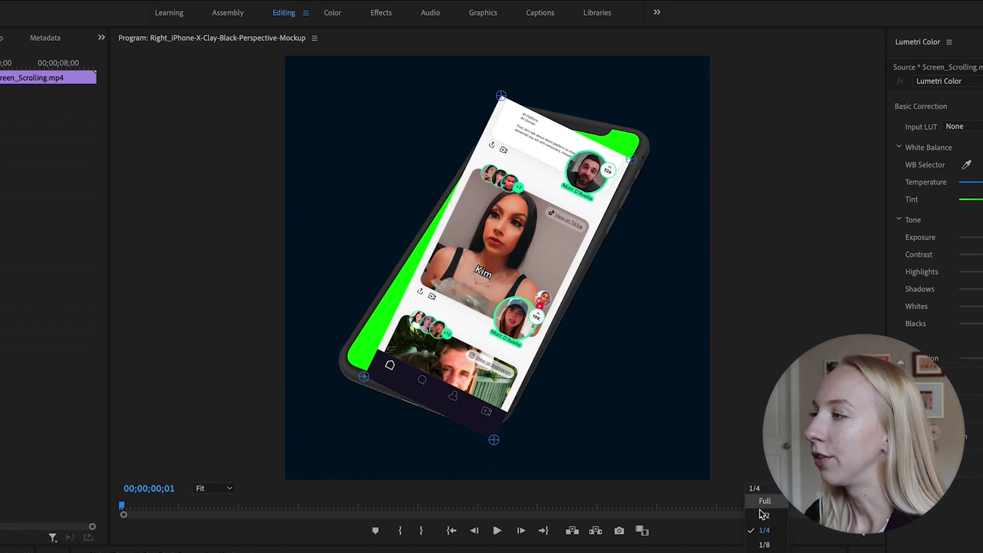
left_click(765, 545)
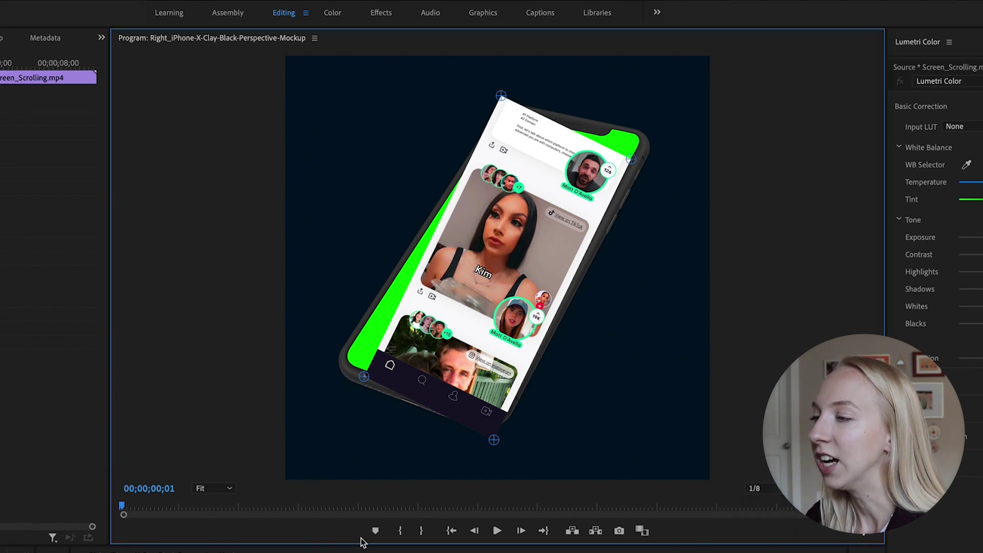
key("space")
key("space")
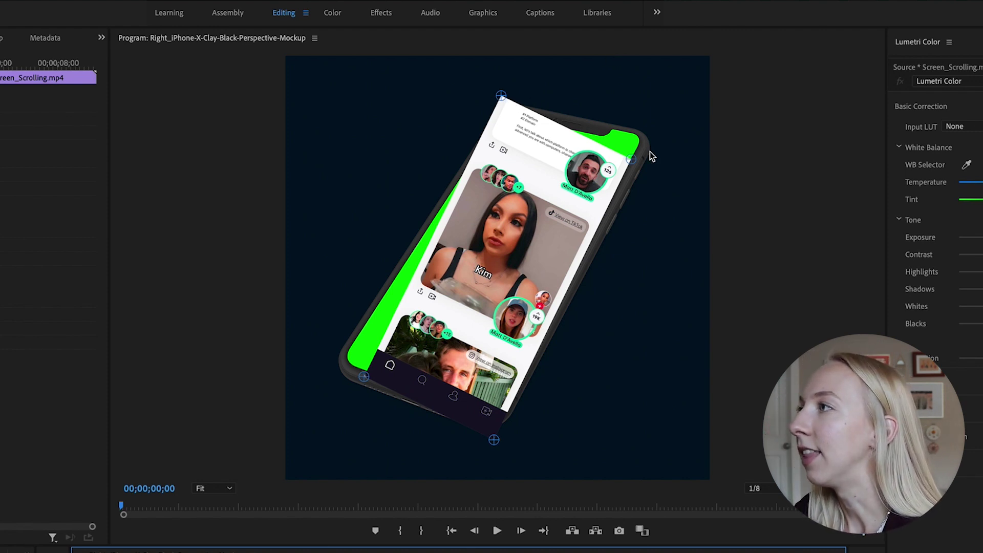
- Drag the corner pin handles onto the phone's screen corners
mouse_move(651, 137)
left_mouse_down()
mouse_move(680, 149)
mouse_move(643, 143)
left_mouse_up()
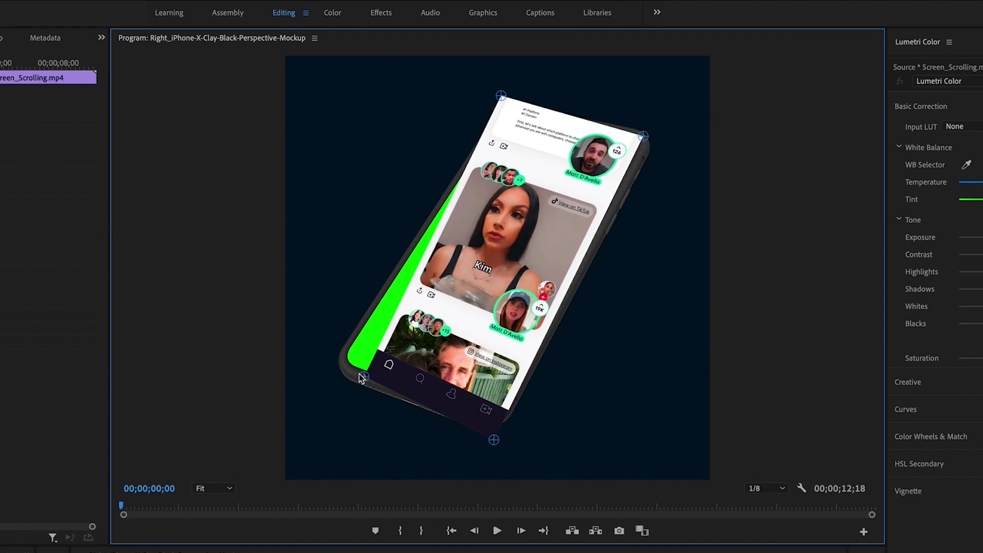
left_click_drag(363, 379, 341, 372)
left_click_drag(494, 439, 496, 423)
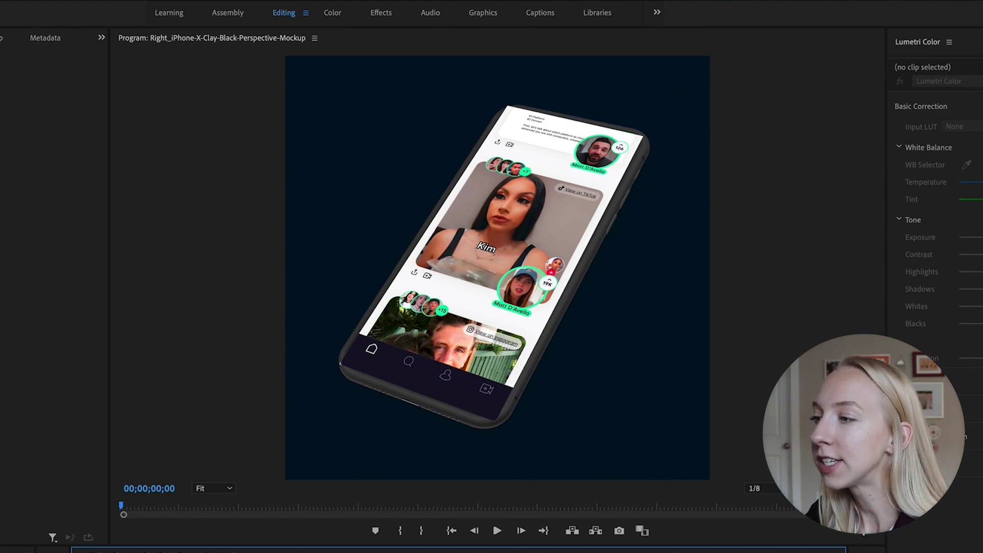
- Rearrange tracks so Screen_Scrolling sits on V2 beneath the phone PNG on V3
left_click_drag(322, 552, 325, 552)
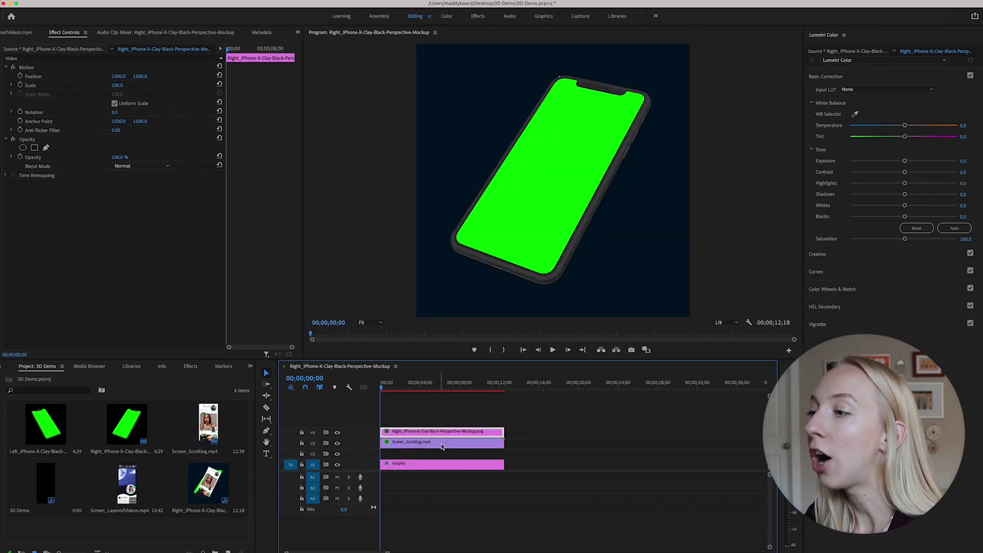
left_click(443, 446, "shift")
left_click_drag(442, 447, 443, 457)
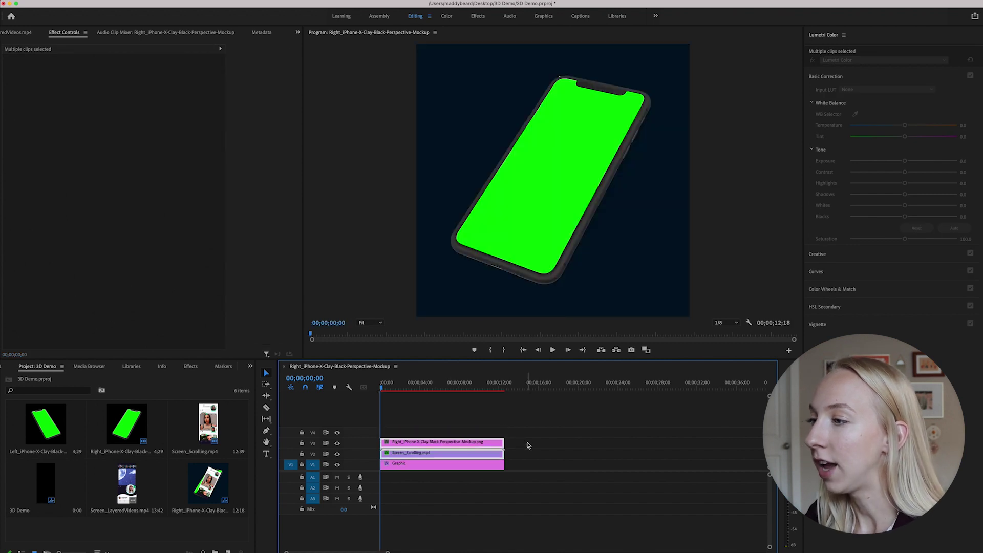
left_click(528, 444)
left_click(469, 454)
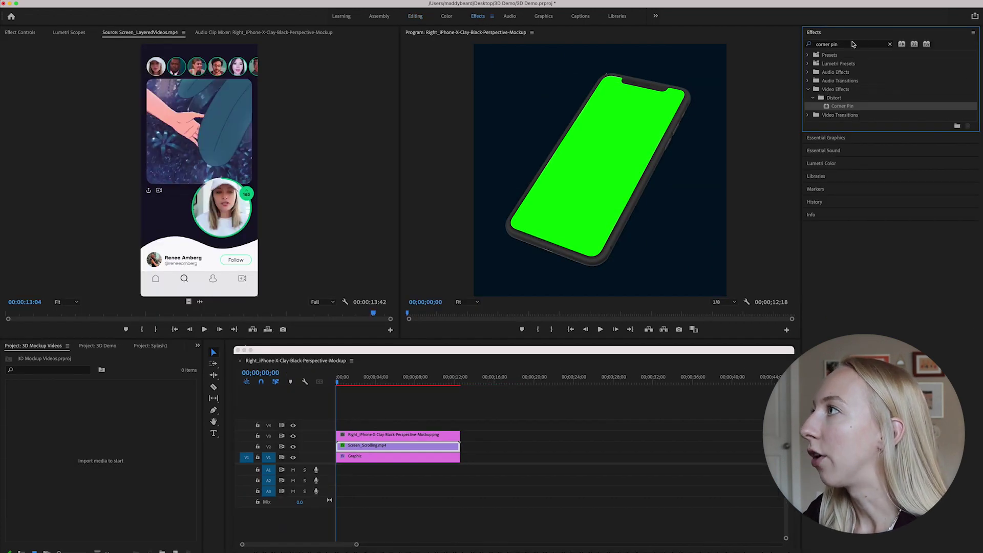
- Apply Ultra Key to the phone PNG and sample its green screen as the key colour
left_click(853, 44)
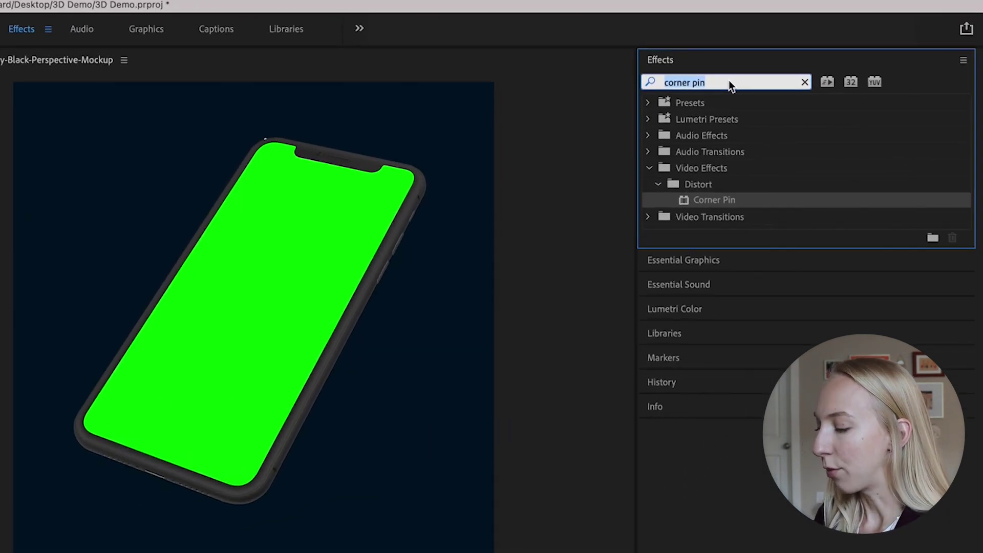
type("u")
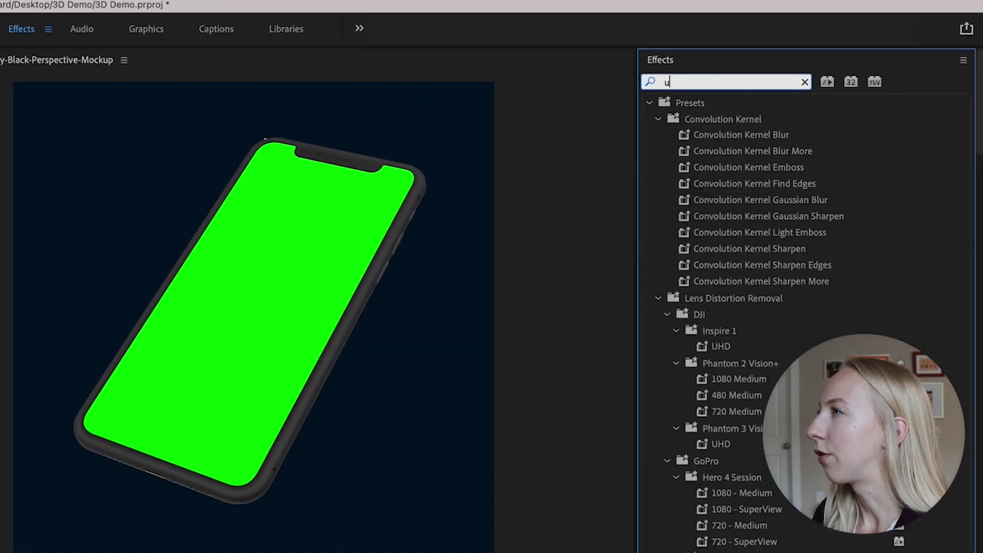
type("ltra key")
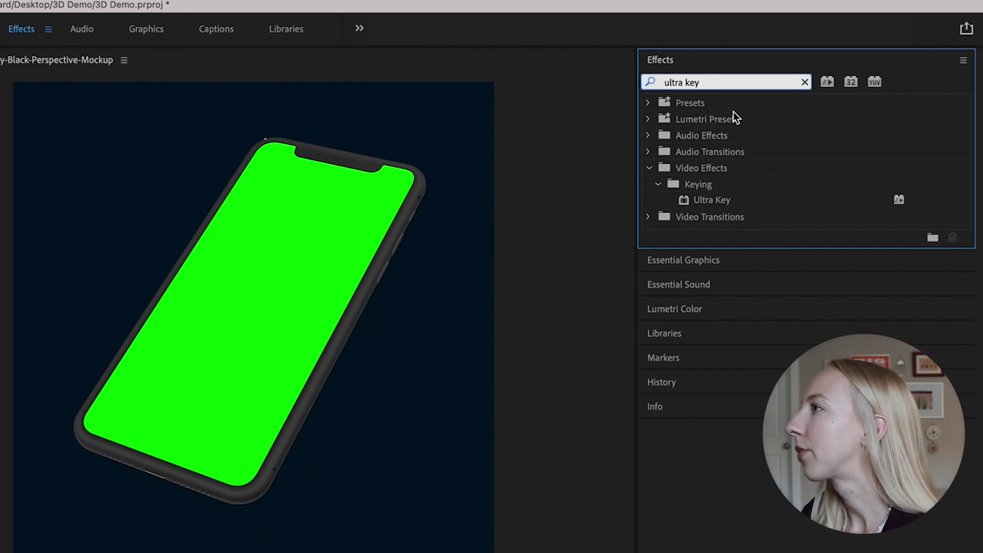
left_click_drag(712, 199, 369, 446)
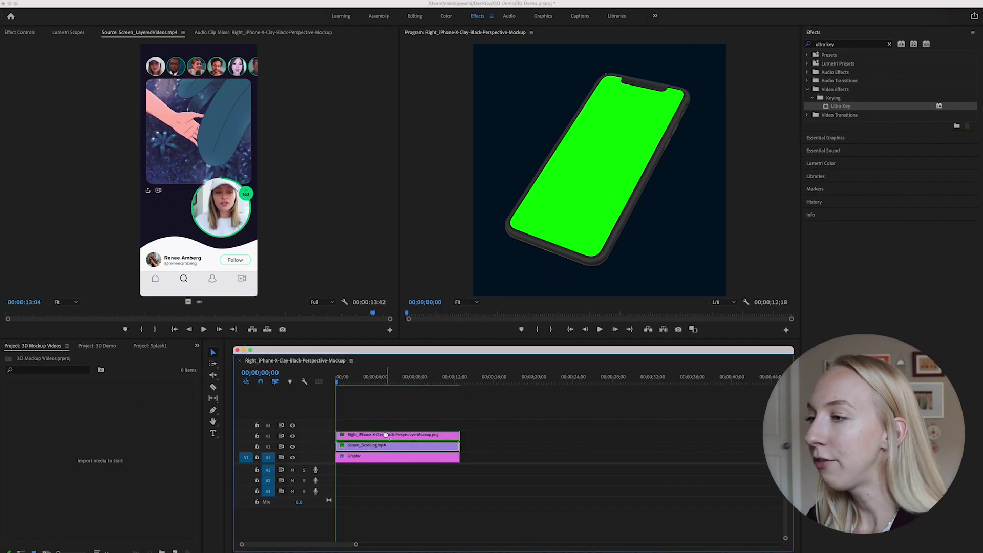
left_click(385, 435)
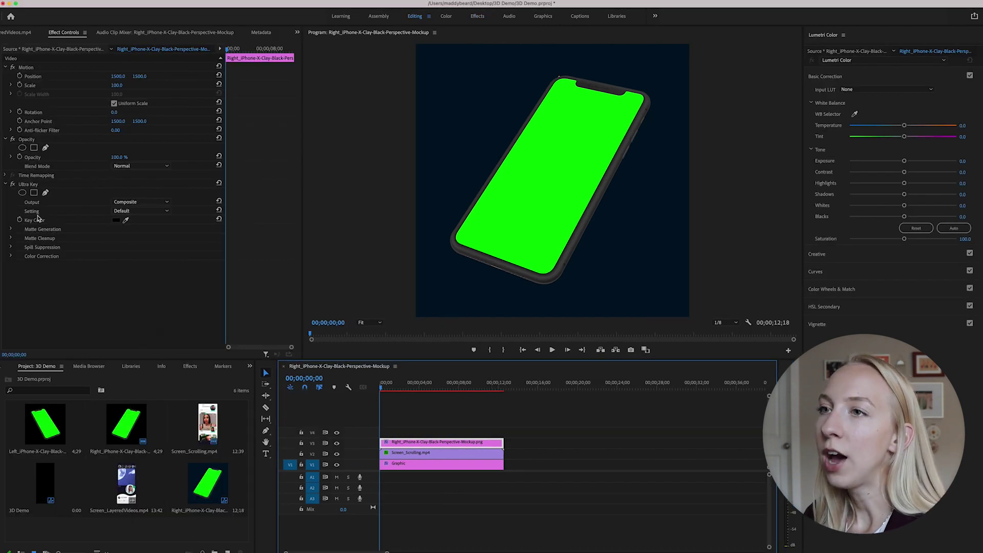
left_click(35, 222)
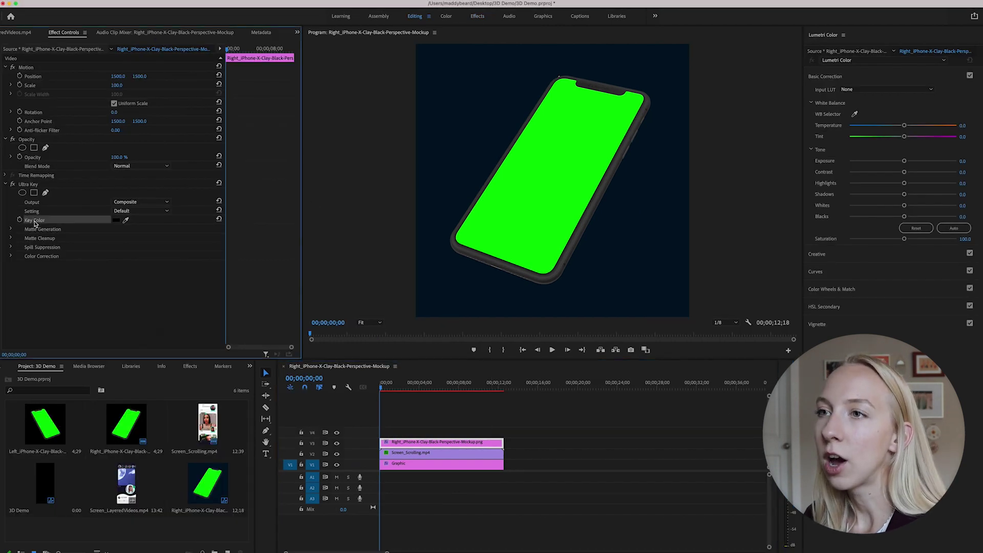
left_click(126, 220)
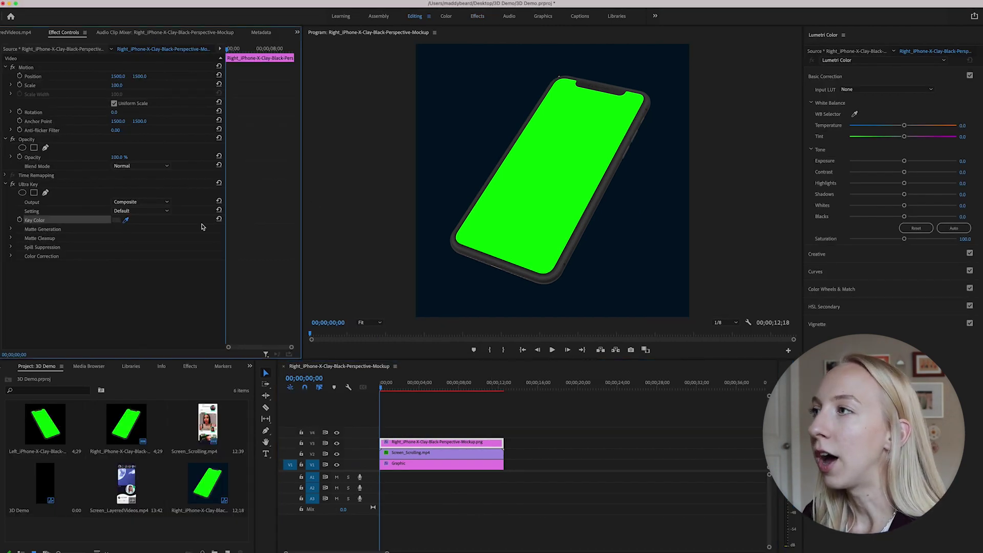
left_click(555, 187)
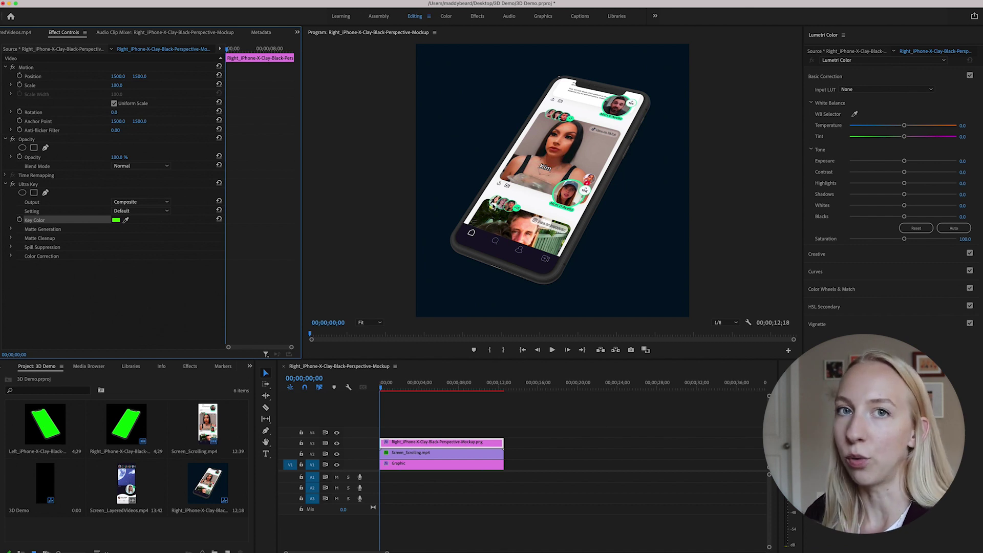
left_click(492, 420)
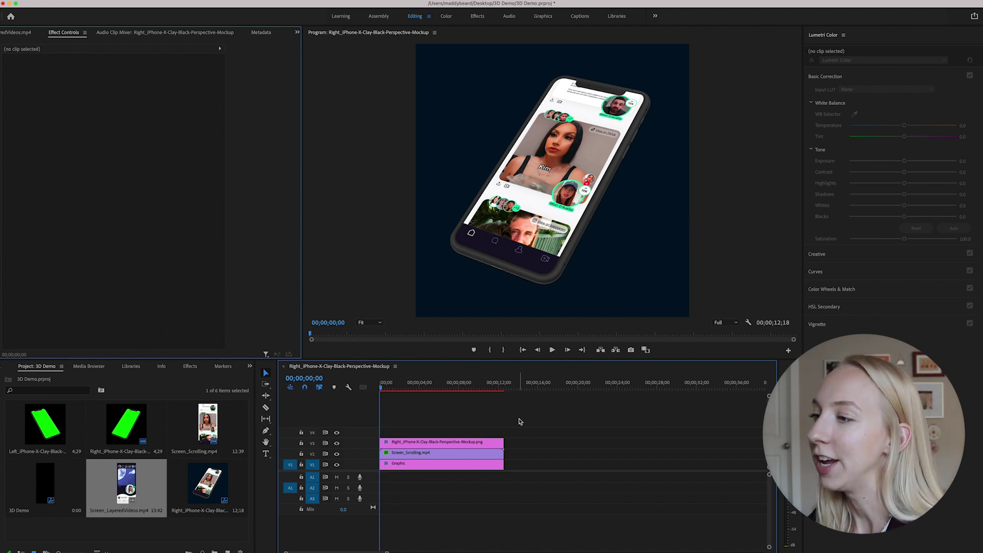
- Replace the Screen_Scrolling clip with Screen_LayeredVideos from the bin and scrub to check it
right_click(450, 455)
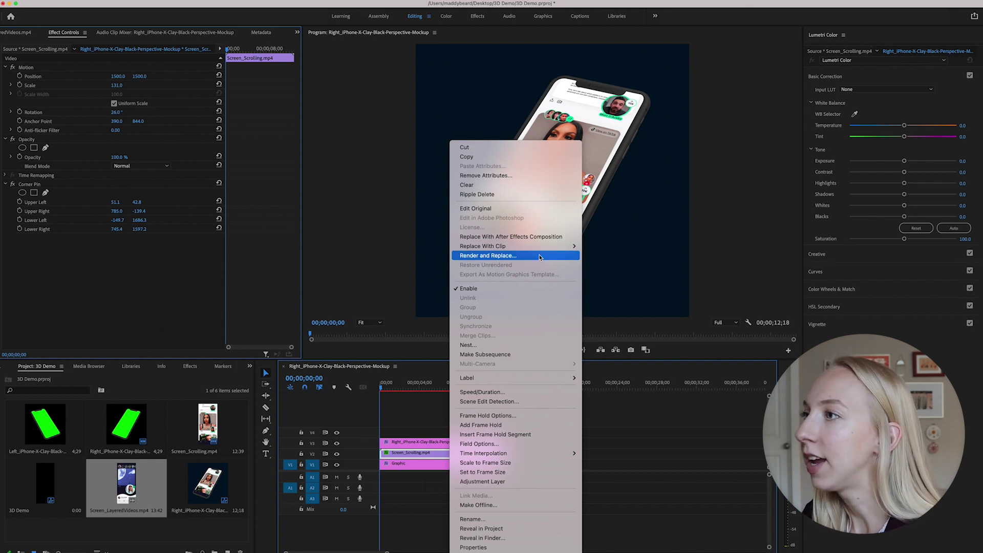
mouse_move(563, 246)
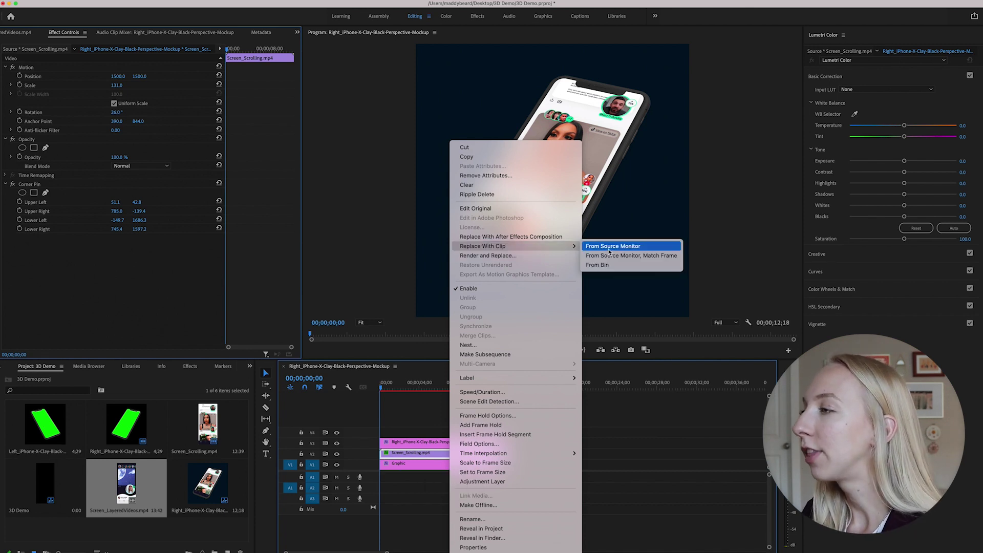
left_click(629, 265)
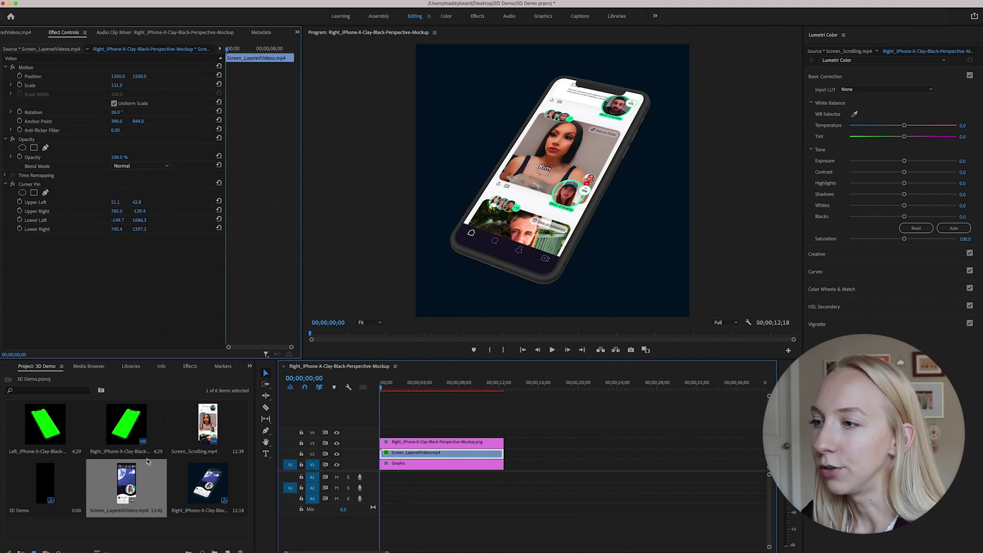
double_click(147, 462)
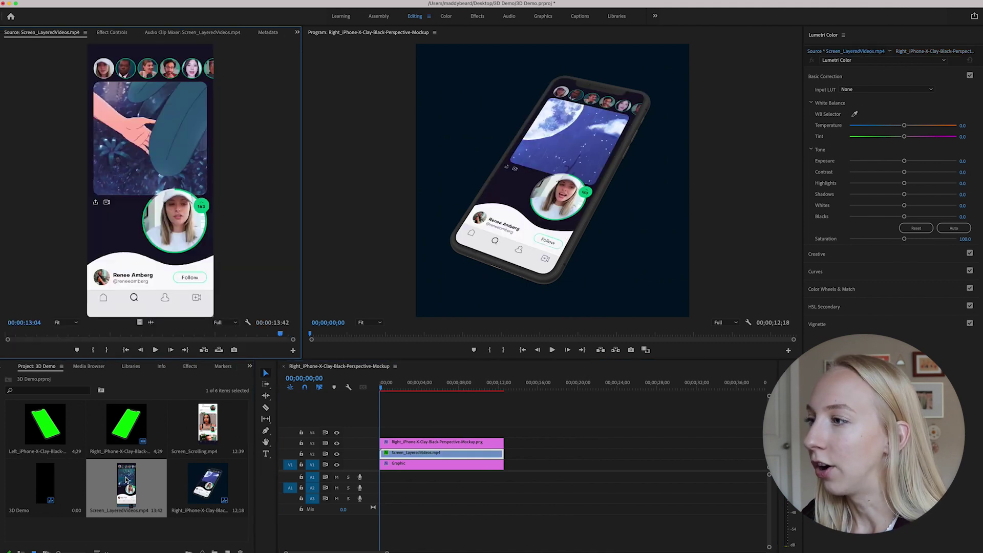
left_click(384, 397)
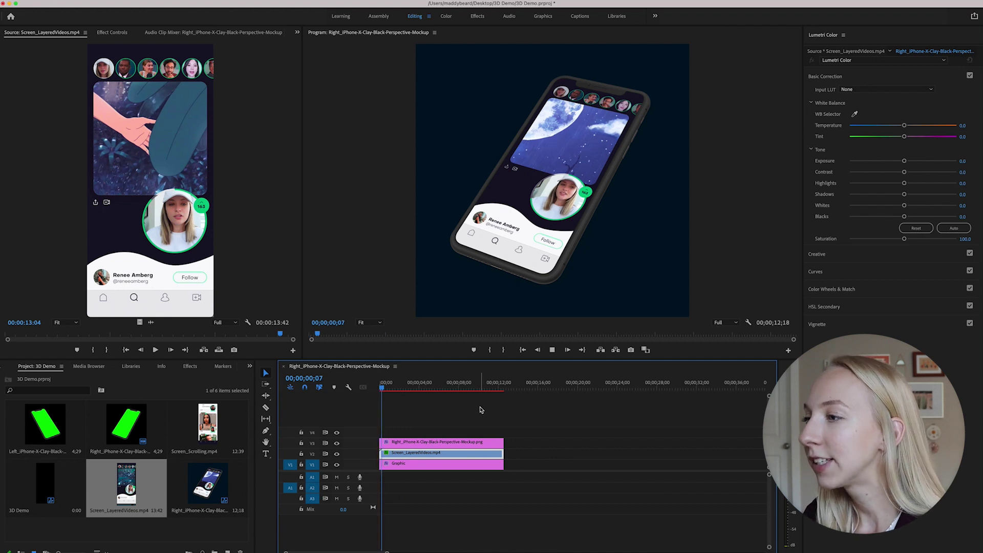
left_click_drag(397, 388, 430, 392)
- Return the playhead to the sequence start to play back the final phone mockups
key("Home")
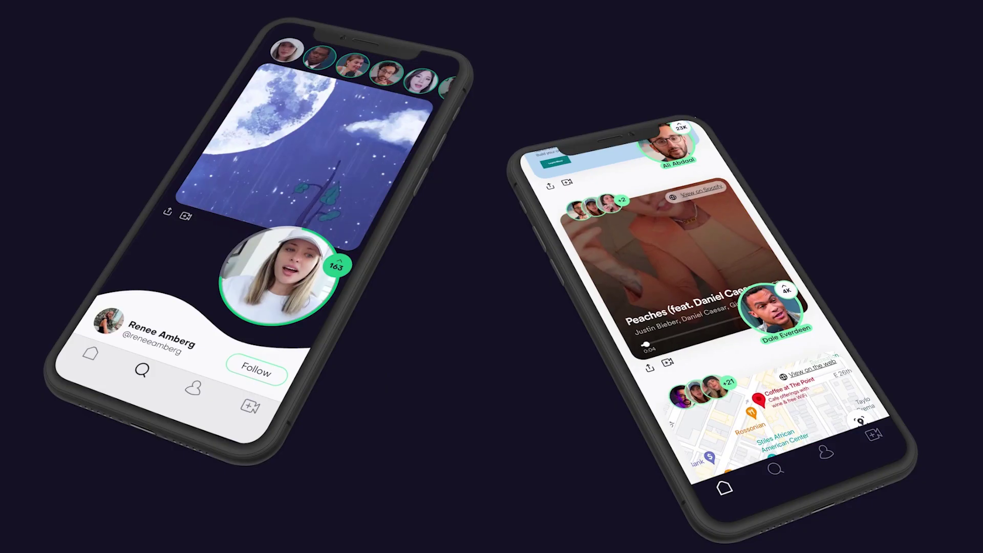